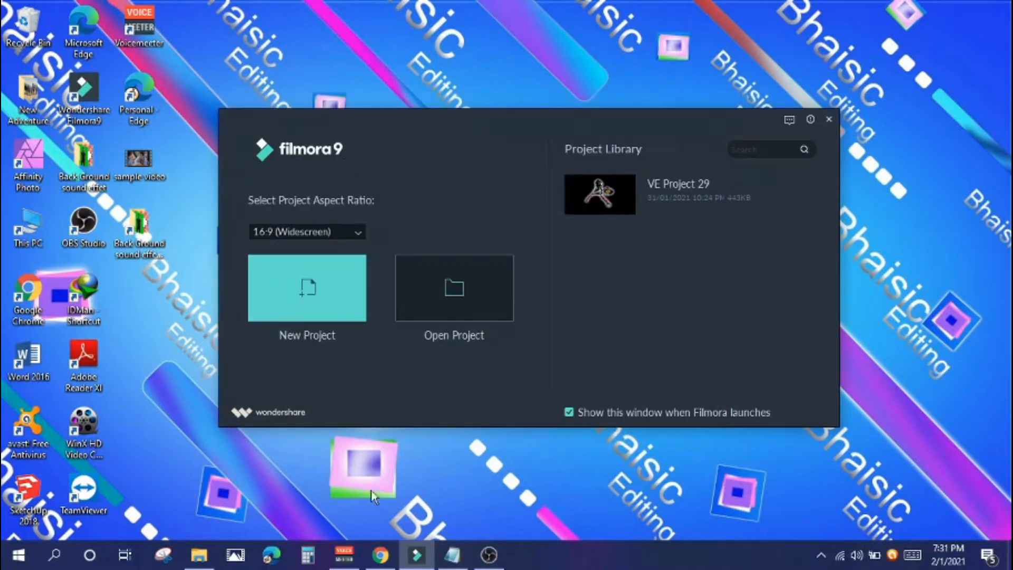
pyautogui.click(383, 557)
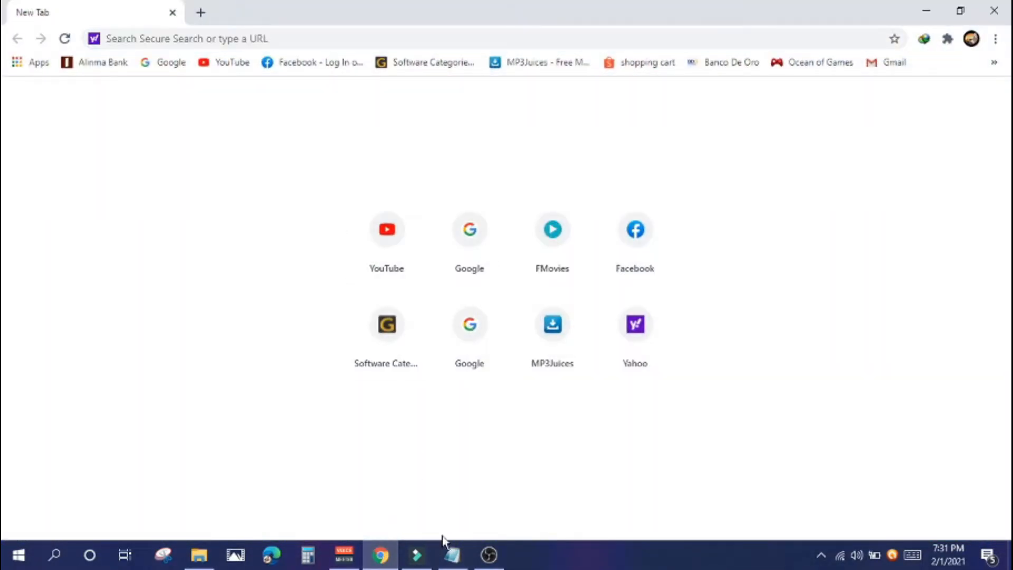
pyautogui.click(452, 555)
pyautogui.click(545, 274)
pyautogui.moveTo(762, 183); pyautogui.dragTo(172, 170)
pyautogui.click(510, 248)
pyautogui.moveTo(790, 167); pyautogui.dragTo(160, 165)
pyautogui.moveTo(406, 232); pyautogui.dragTo(422, 233)
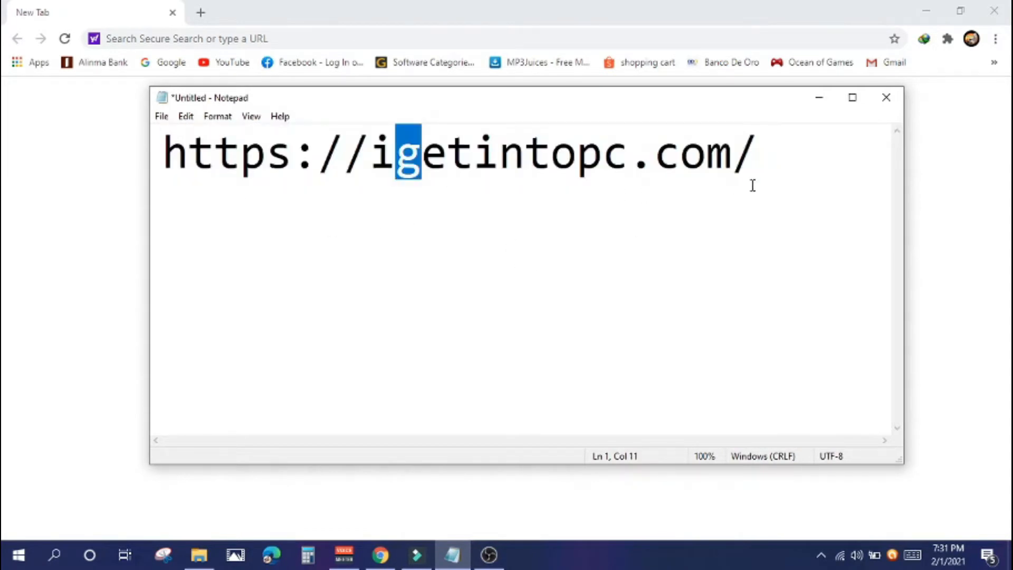
pyautogui.click(773, 176)
pyautogui.moveTo(749, 170); pyautogui.dragTo(92, 179)
pyautogui.click(783, 163)
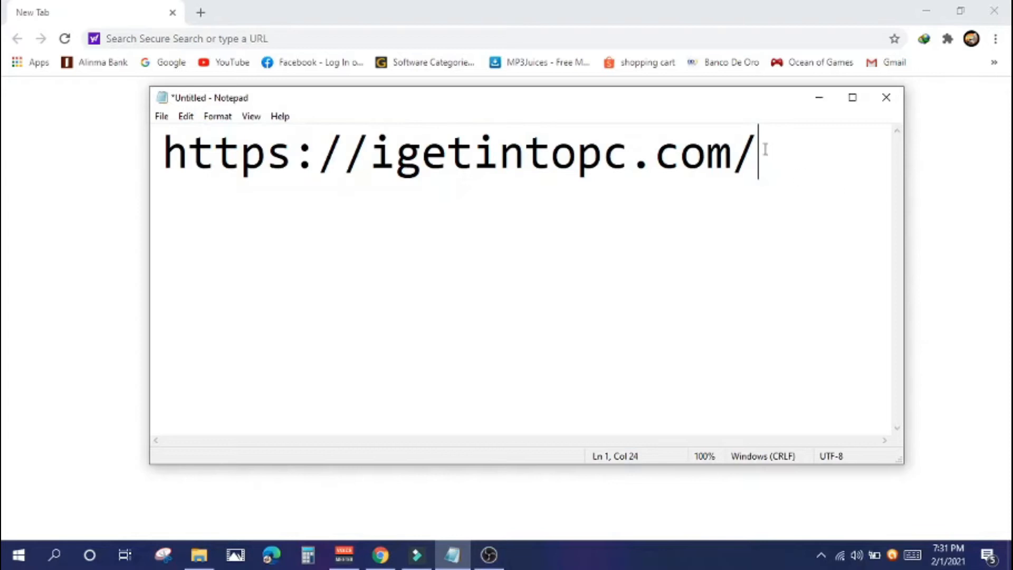
pyautogui.press('BackSpace')
pyautogui.click(819, 97)
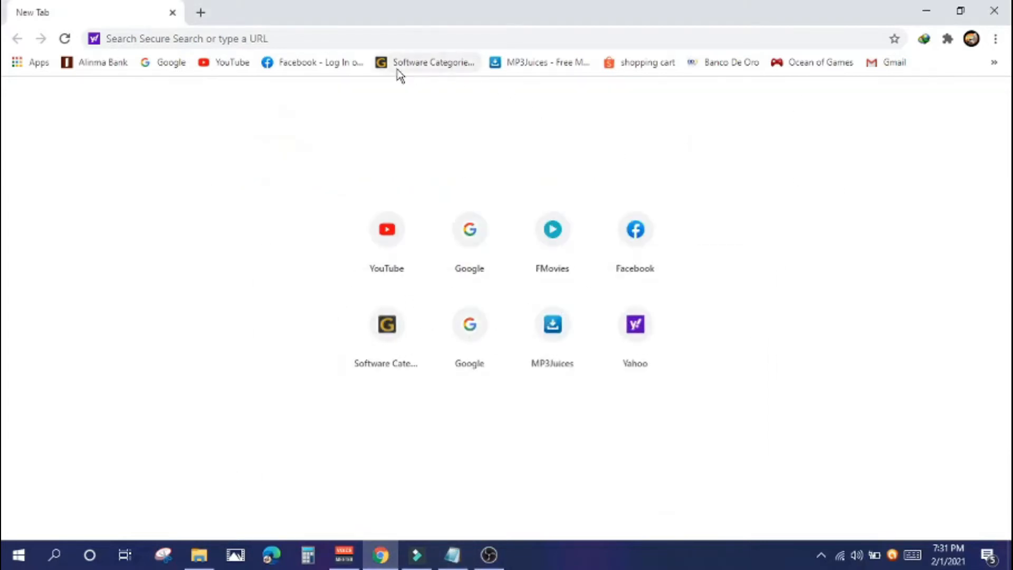
# Open the bookmarked Software Categories page of igetintopc.com and search the website for "wondershare filmora"
pyautogui.click(441, 64)
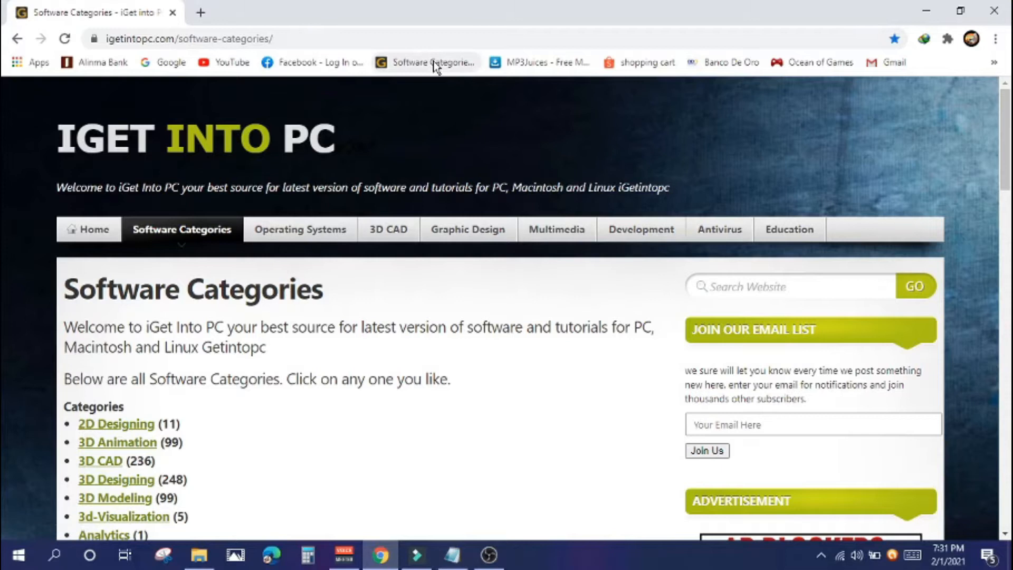
pyautogui.scroll(-3, 642, 312)
pyautogui.scroll(3, 683, 289)
pyautogui.click(768, 284)
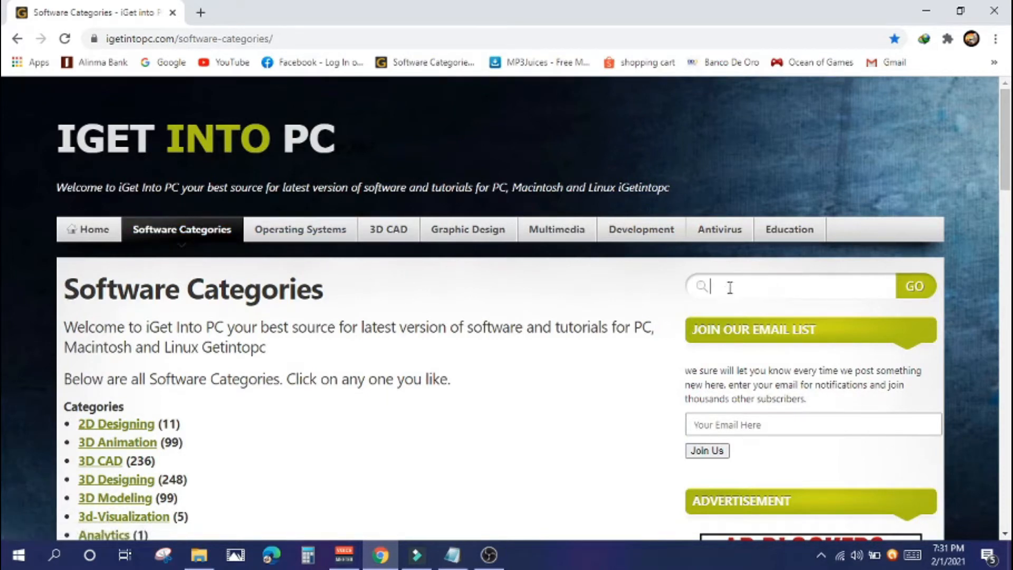
pyautogui.write('wondershare filmora')
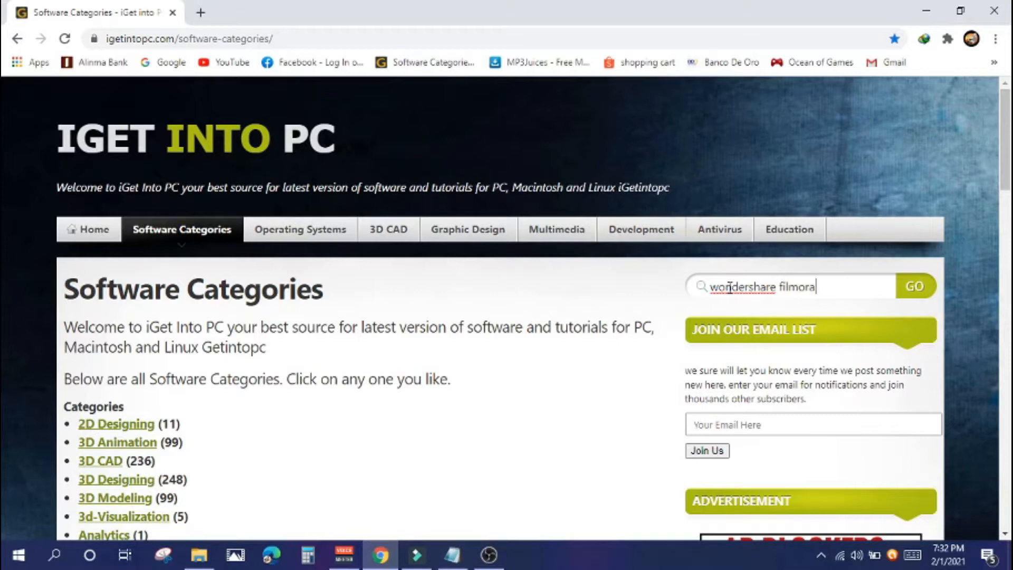
pyautogui.click(919, 290)
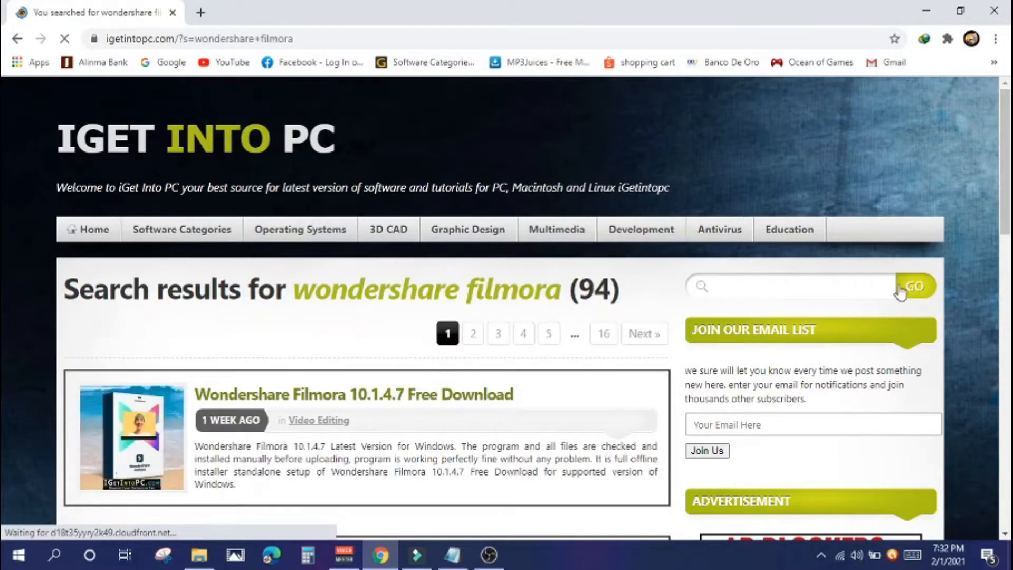
# Look through the first page of Wondershare Filmora search results for the available versions, comparing them with the installed Filmora 9
pyautogui.scroll(-15, 495, 192)
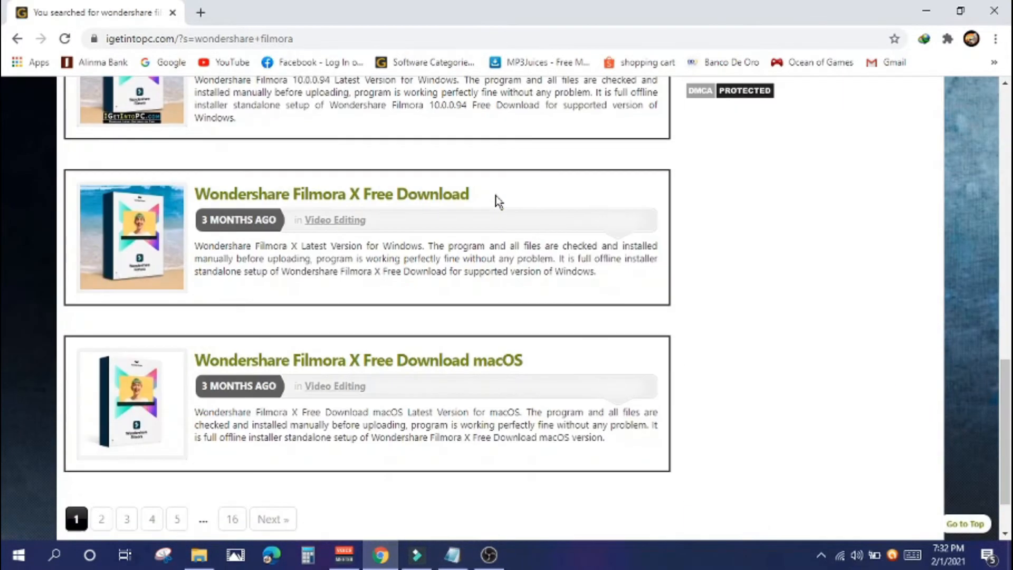
pyautogui.scroll(3, 323, 391)
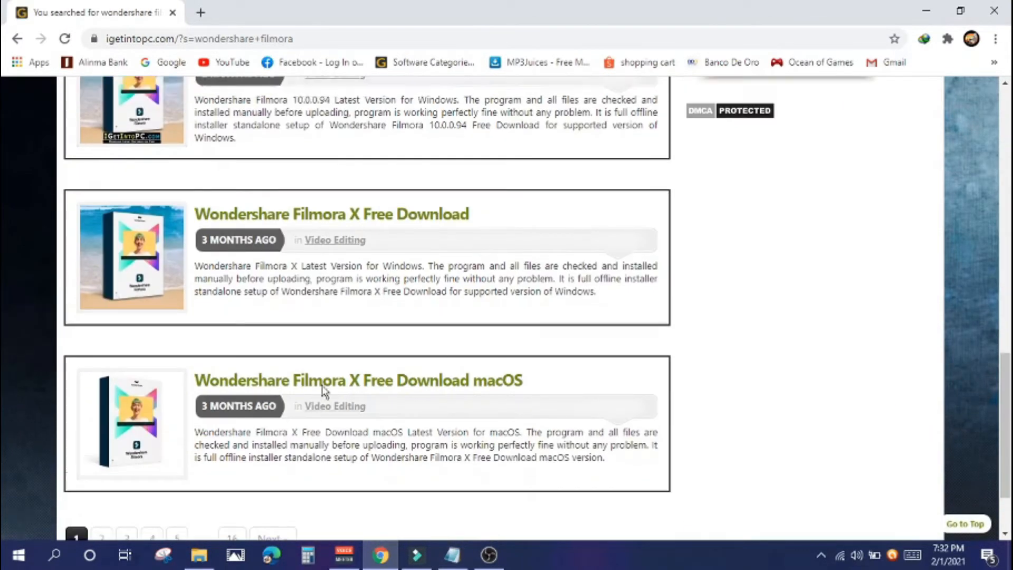
pyautogui.scroll(9, 367, 283)
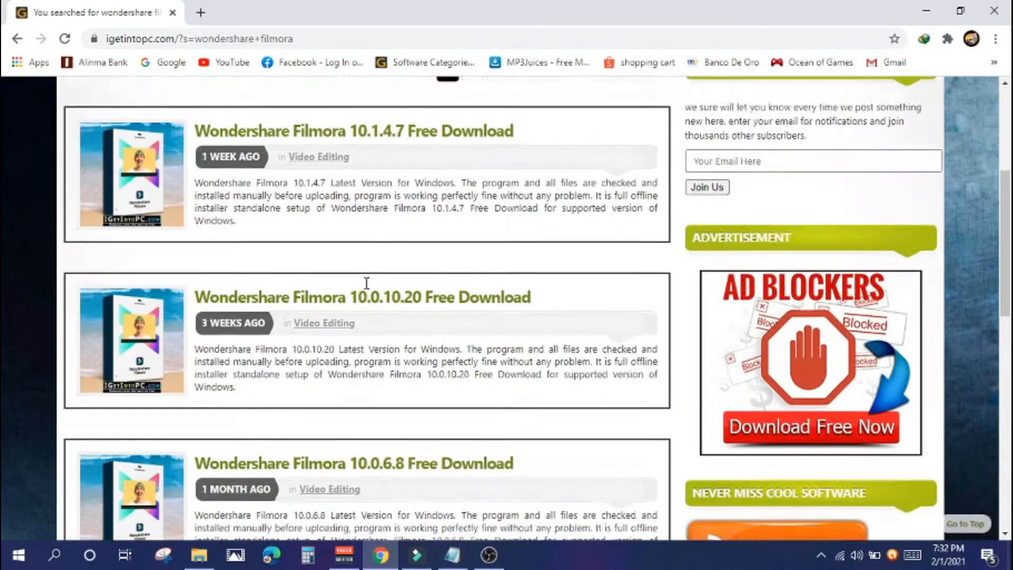
pyautogui.scroll(-12, 373, 272)
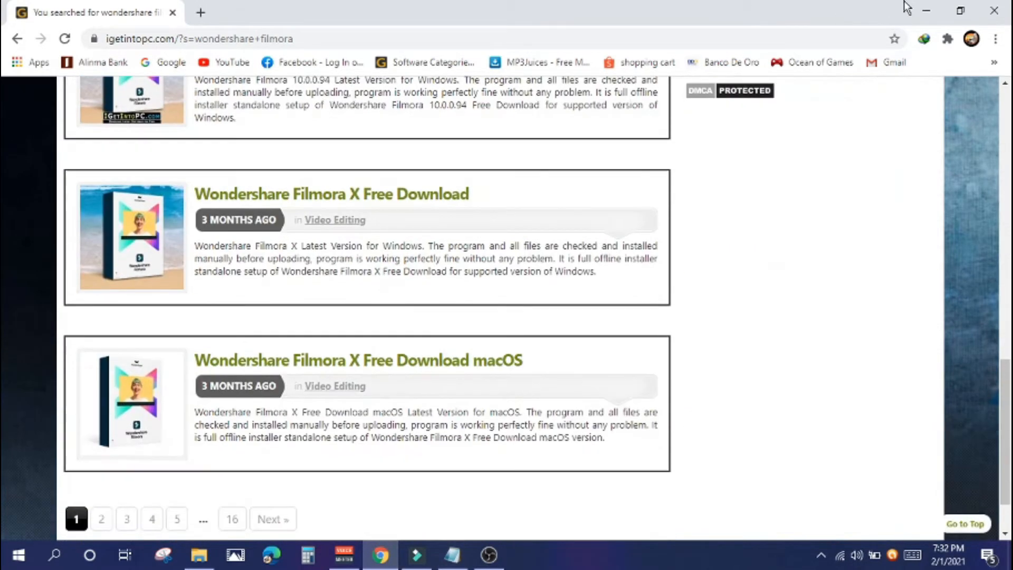
pyautogui.click(926, 11)
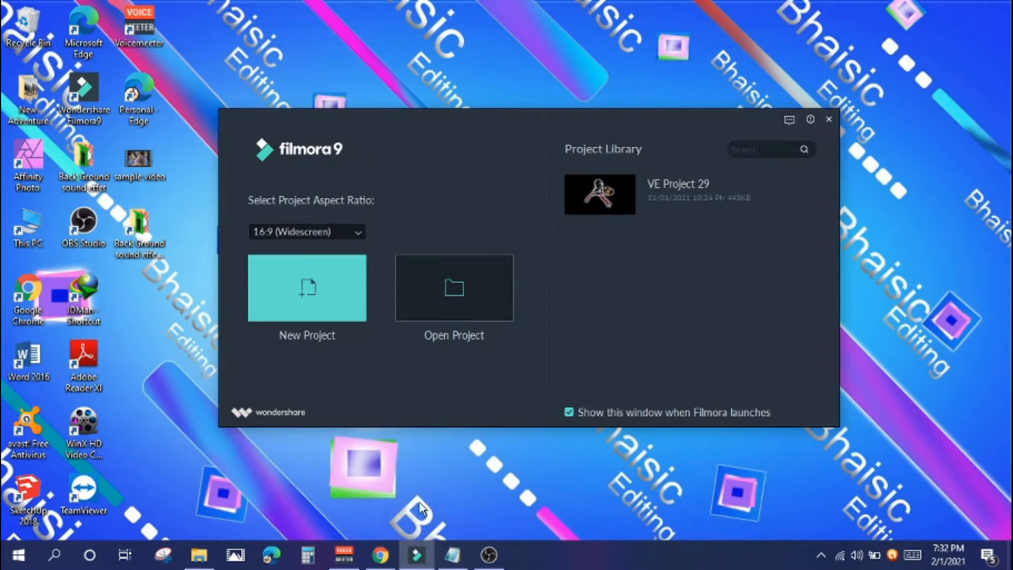
pyautogui.click(381, 554)
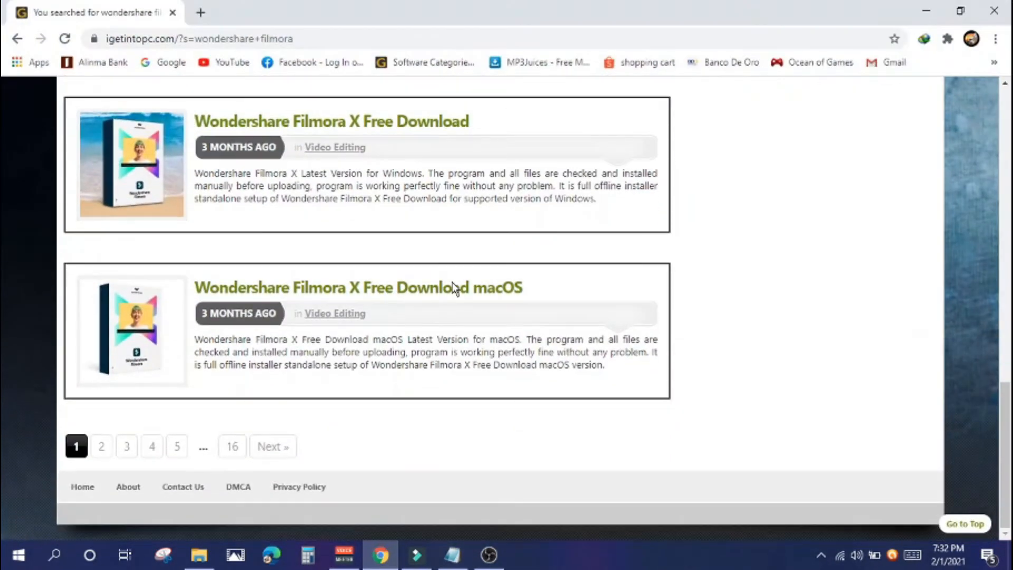
pyautogui.scroll(3, 396, 289)
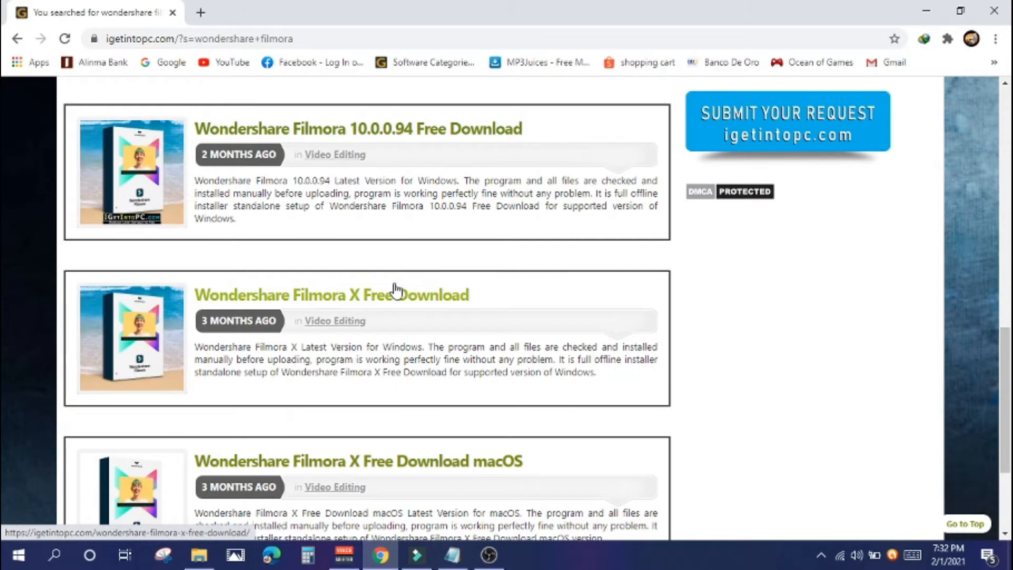
pyautogui.scroll(6, 395, 290)
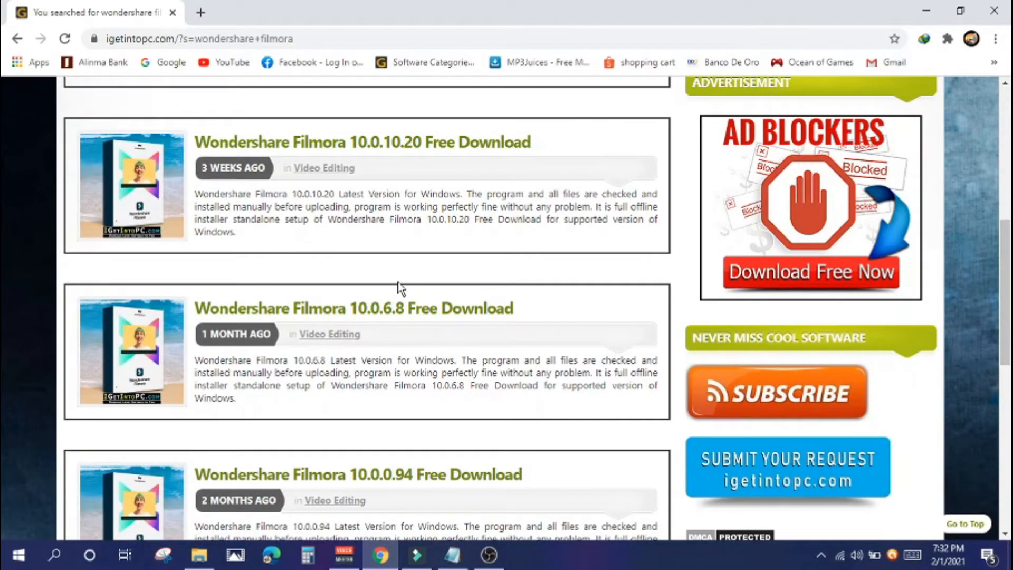
pyautogui.scroll(-9, 399, 287)
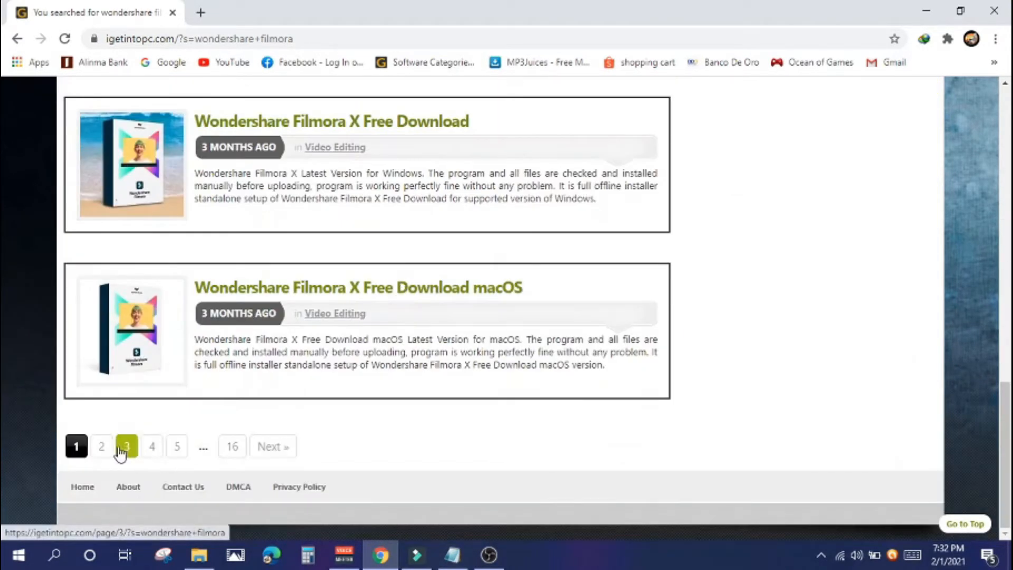
# Go to page 2 of the search results and open the Wondershare Filmora 9.6.0.18 Free Download entry
pyautogui.click(102, 447)
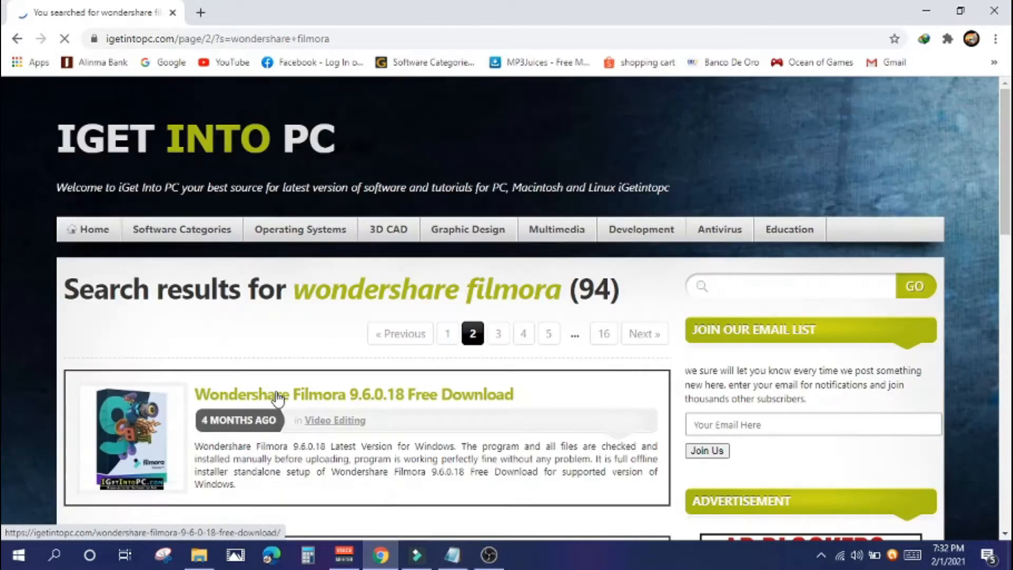
pyautogui.scroll(-5, 507, 321)
pyautogui.scroll(5, 417, 274)
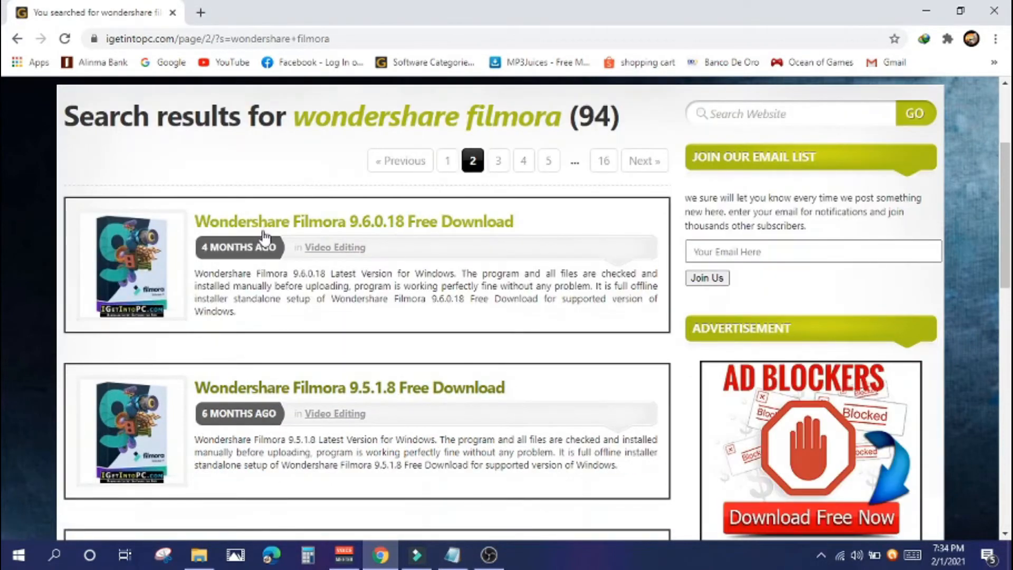
pyautogui.click(330, 227)
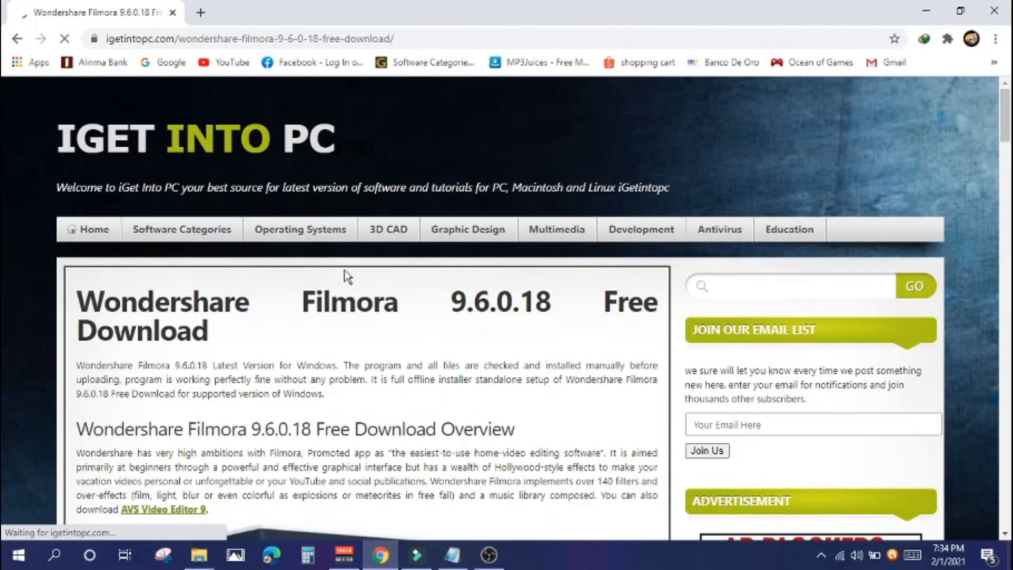
# Read through the Filmora 9.6.0.18 page's overview, feature list, technical setup details and installation instructions
pyautogui.scroll(-3, 344, 272)
pyautogui.scroll(-6, 356, 256)
pyautogui.scroll(-6, 356, 253)
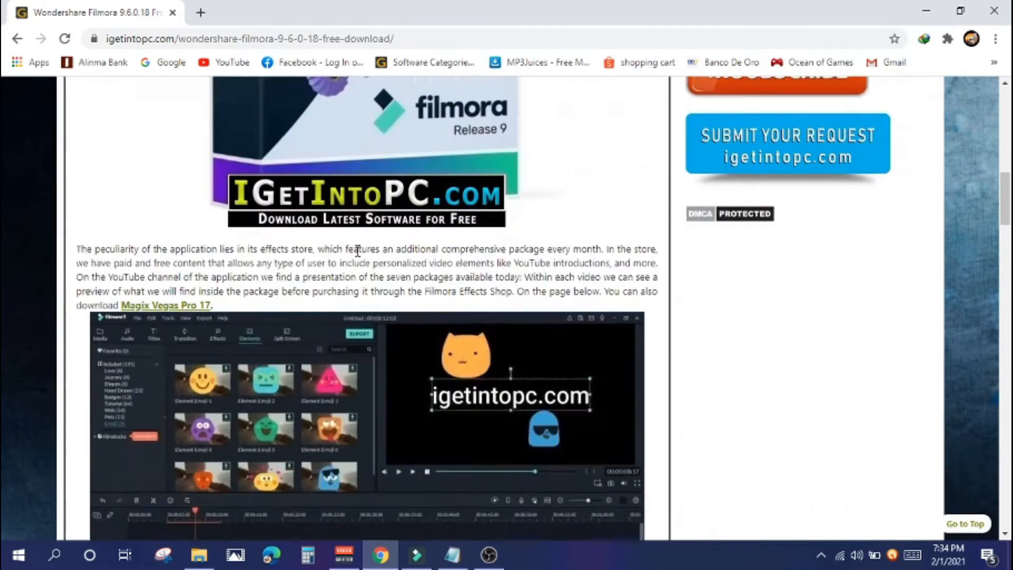
pyautogui.scroll(-6, 357, 256)
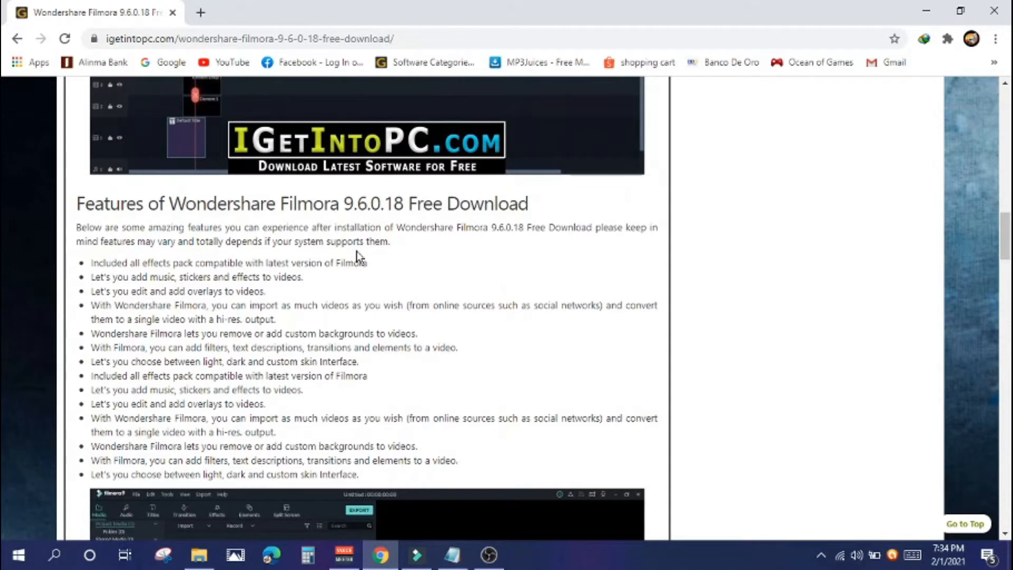
pyautogui.scroll(-10, 357, 253)
pyautogui.scroll(7, 357, 248)
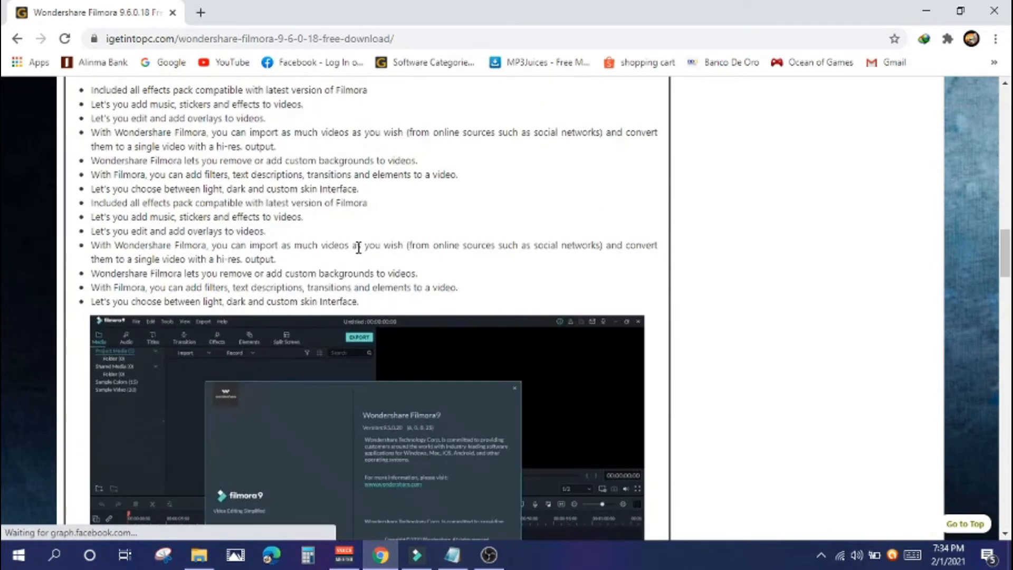
pyautogui.scroll(-15, 358, 254)
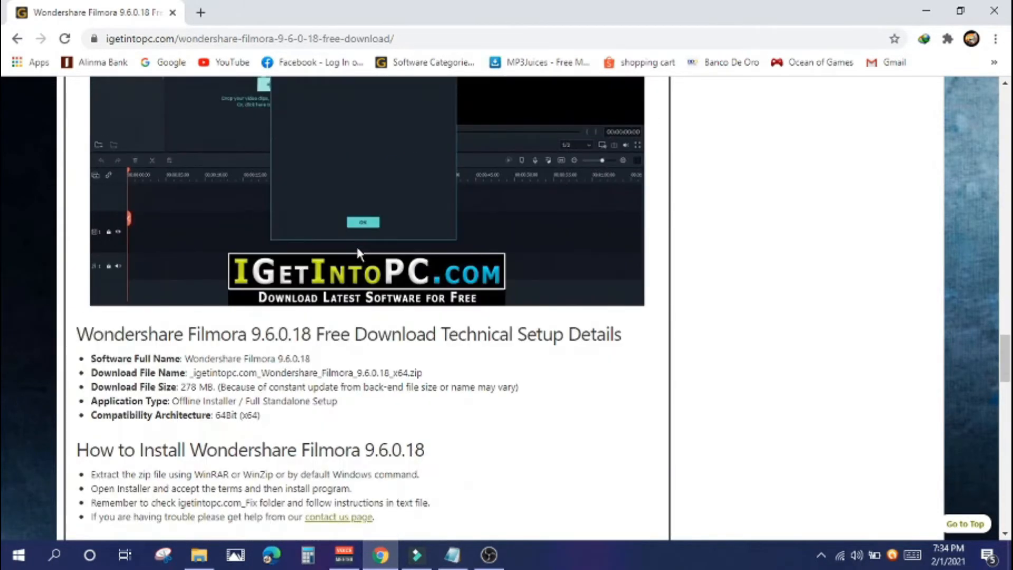
pyautogui.scroll(-3, 357, 254)
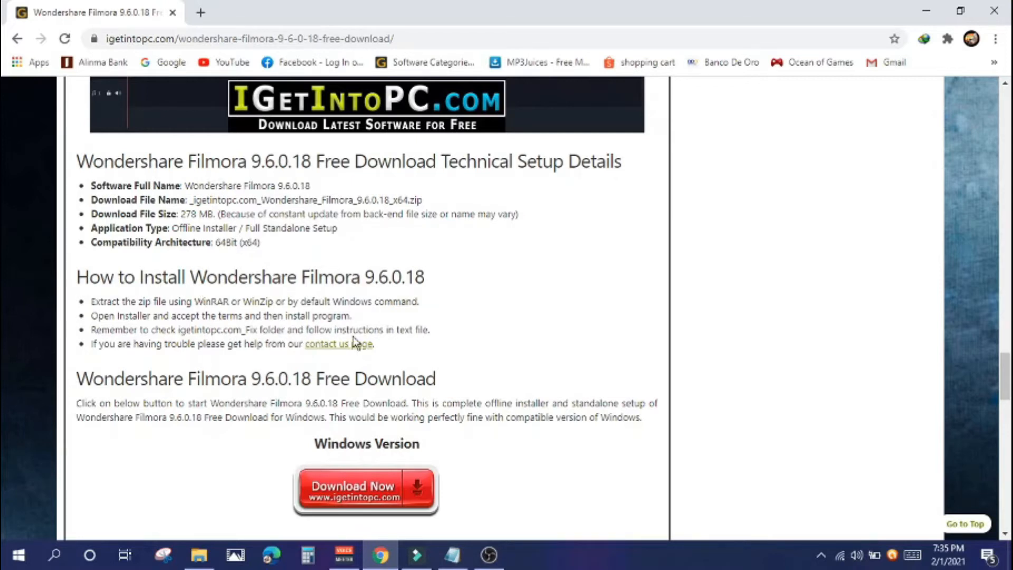
# Review the system requirements for Wondershare Filmora 9.6.0.18, highlighting the listed operating system, memory and disk space entries
pyautogui.scroll(5, 353, 341)
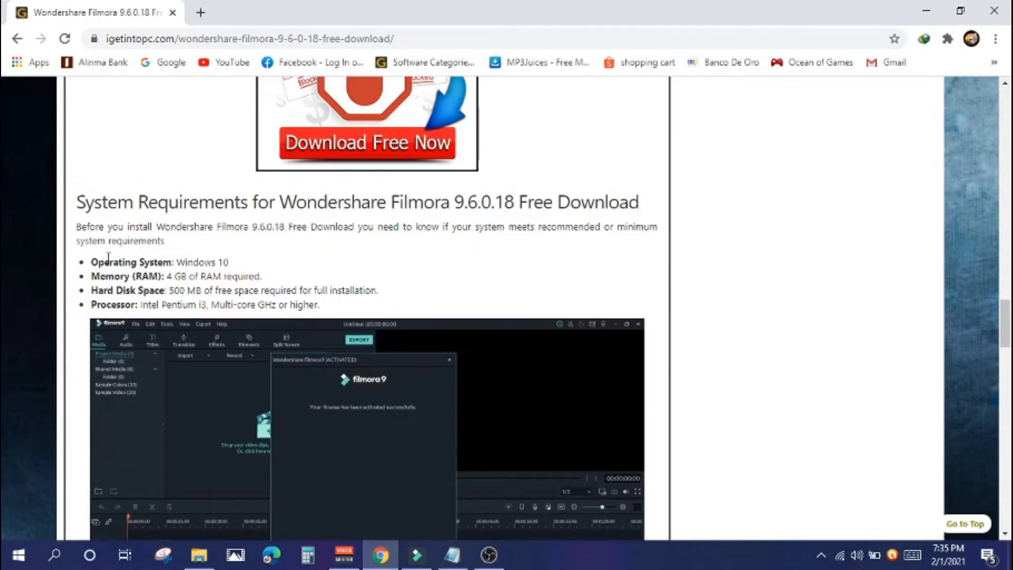
pyautogui.moveTo(83, 226); pyautogui.dragTo(326, 290)
pyautogui.click(232, 264)
# Check the Compatibility Architecture entry in the Technical Setup Details by highlighting its value
pyautogui.scroll(-3, 398, 276)
pyautogui.scroll(-20, 405, 274)
pyautogui.scroll(20, 412, 269)
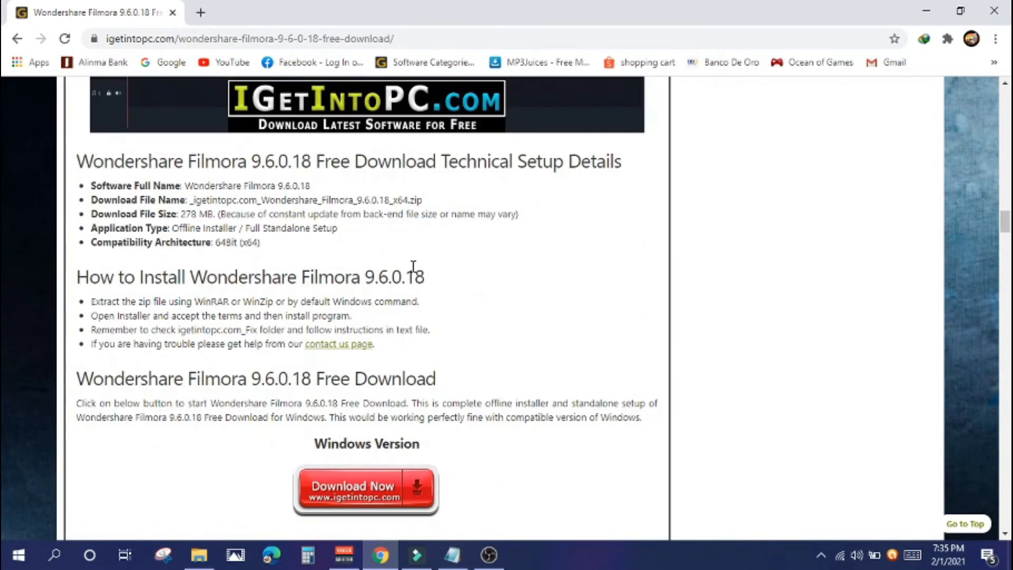
pyautogui.scroll(-3, 413, 266)
pyautogui.scroll(3, 413, 266)
pyautogui.moveTo(280, 244); pyautogui.dragTo(194, 242)
pyautogui.moveTo(274, 245); pyautogui.dragTo(213, 241)
pyautogui.click(319, 246)
pyautogui.moveTo(281, 242); pyautogui.dragTo(211, 243)
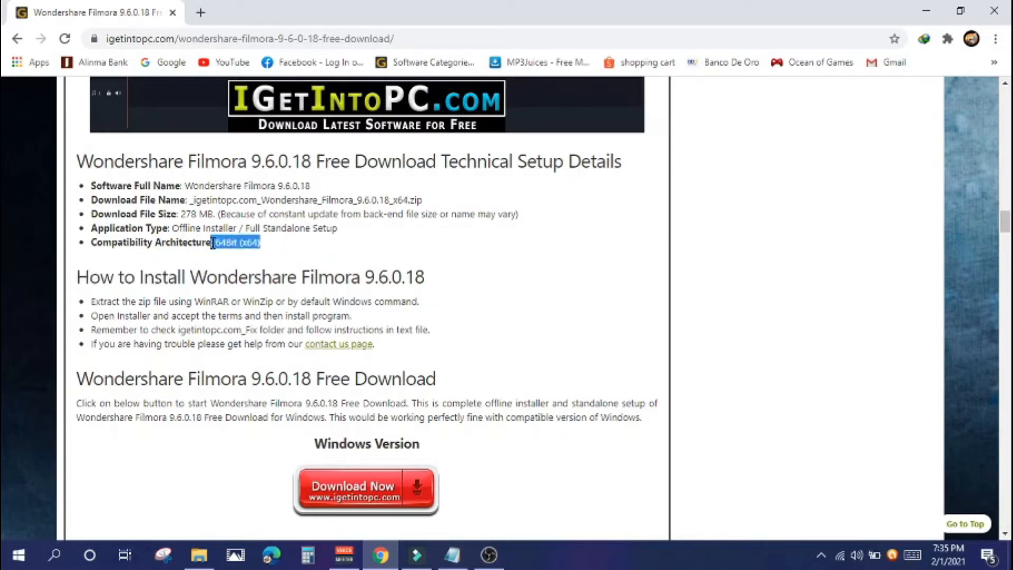
pyautogui.click(279, 243)
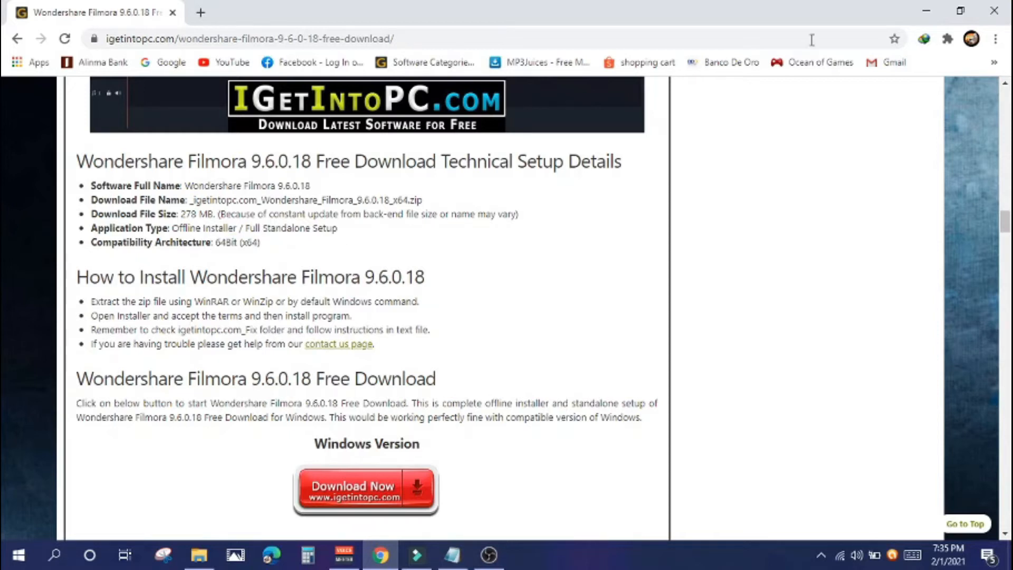
# Minimise the browser, view the properties of This PC in File Explorer to check the system type, and close the System window
pyautogui.click(926, 10)
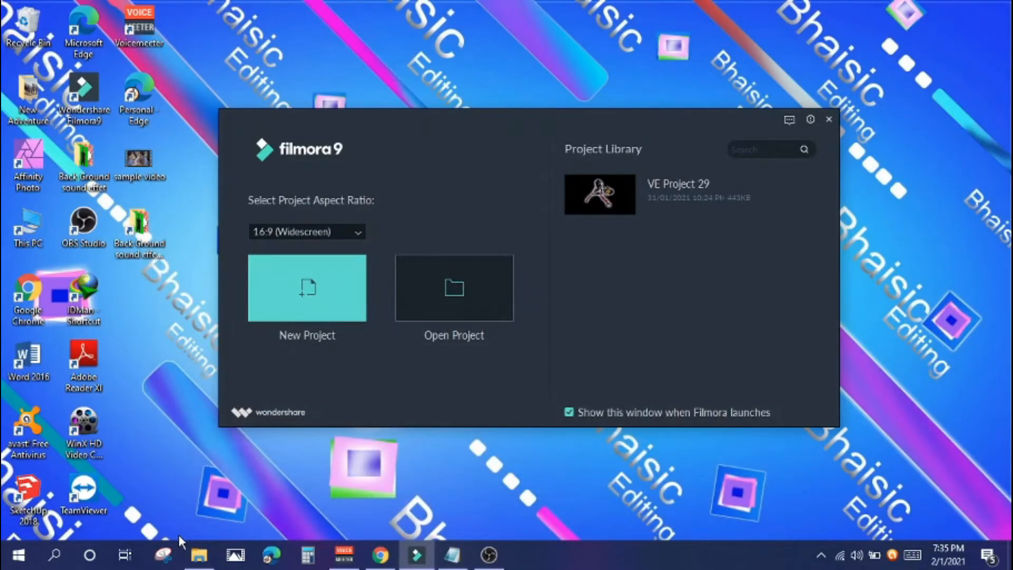
pyautogui.click(199, 554)
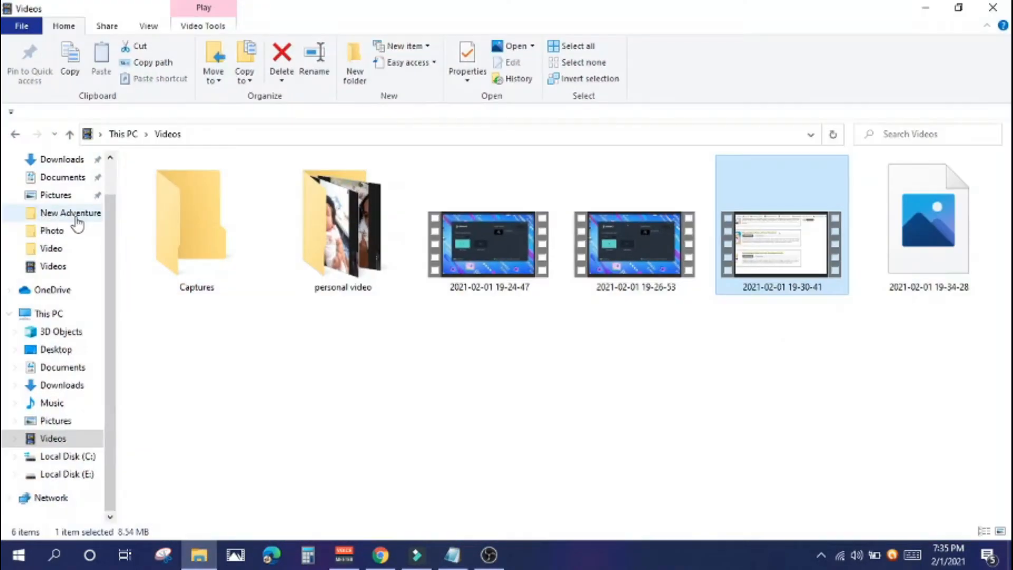
pyautogui.click(49, 313)
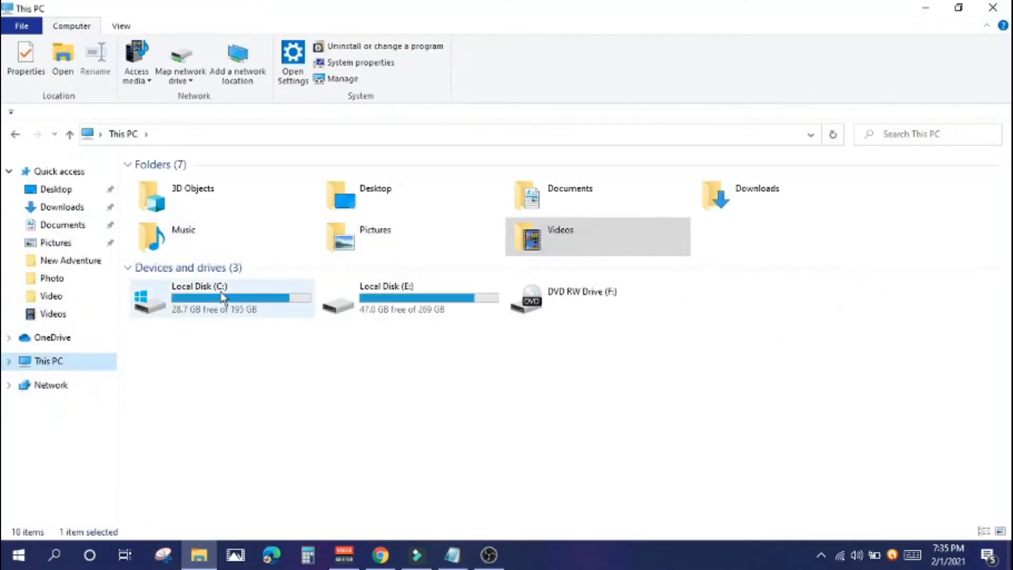
pyautogui.rightClick(55, 364)
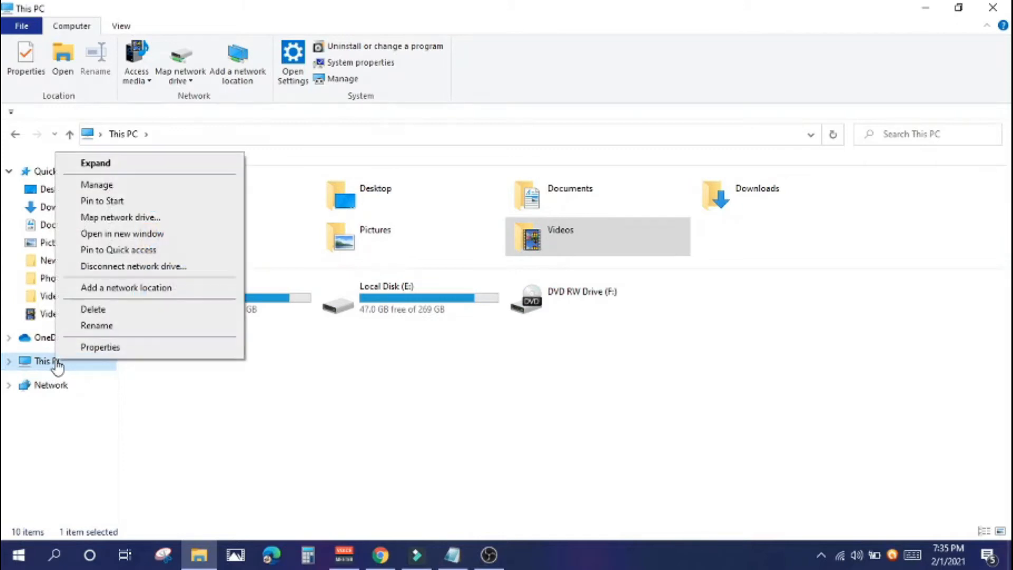
pyautogui.click(113, 349)
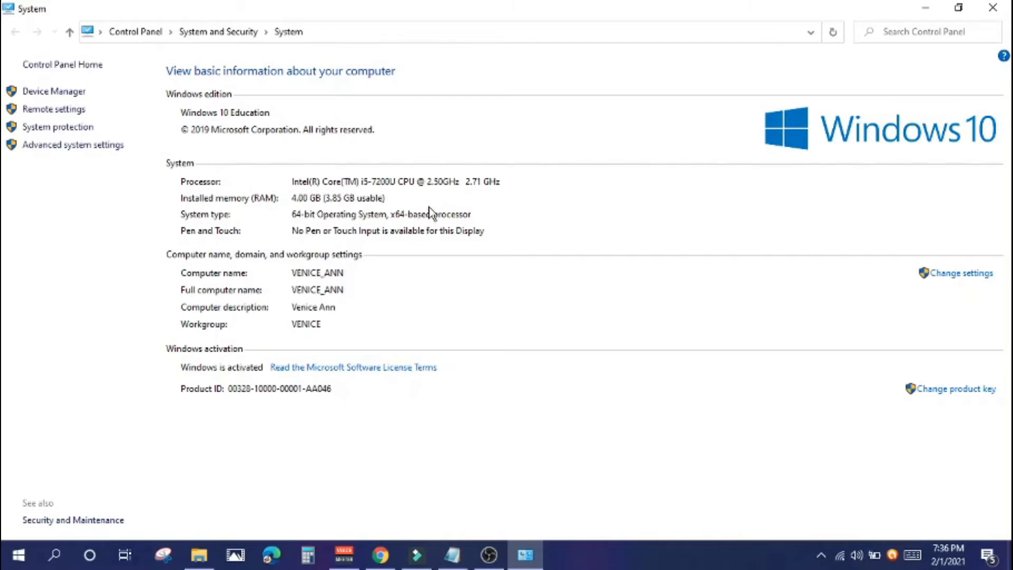
pyautogui.click(993, 7)
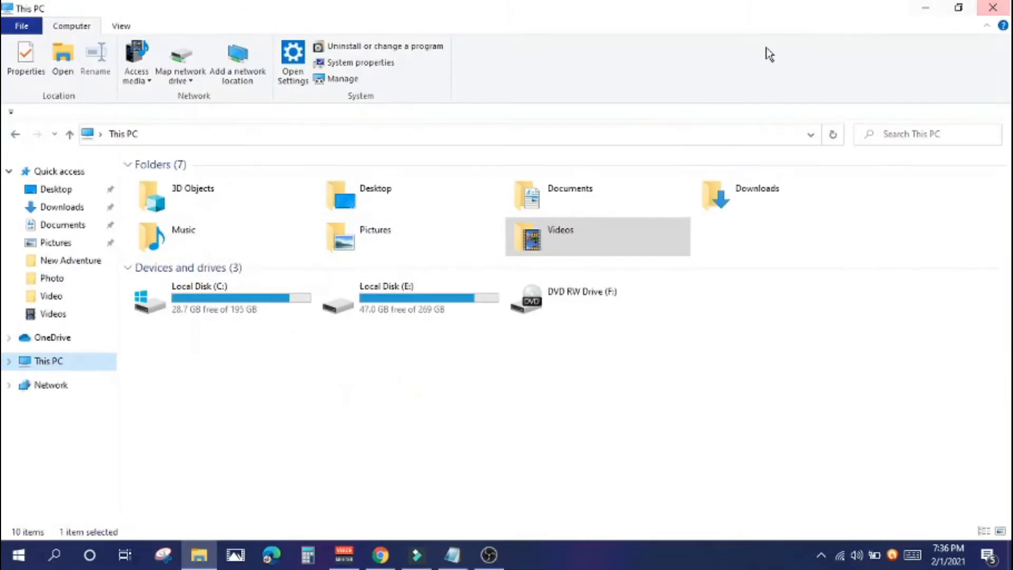
# Close the File Explorer window and review the download options offered on the Filmora 9.6.0.18 page
pyautogui.click(993, 8)
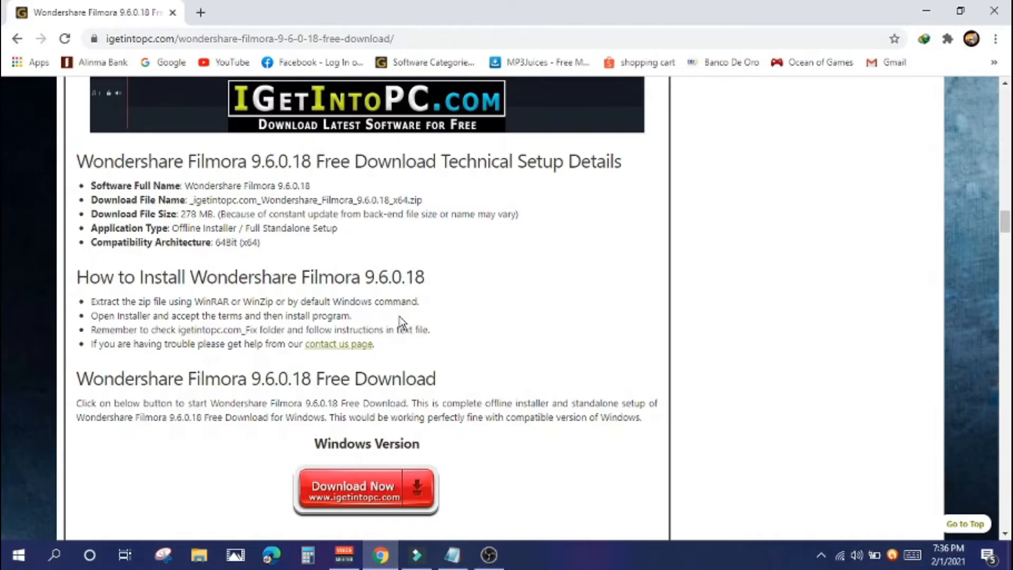
pyautogui.scroll(-6, 404, 324)
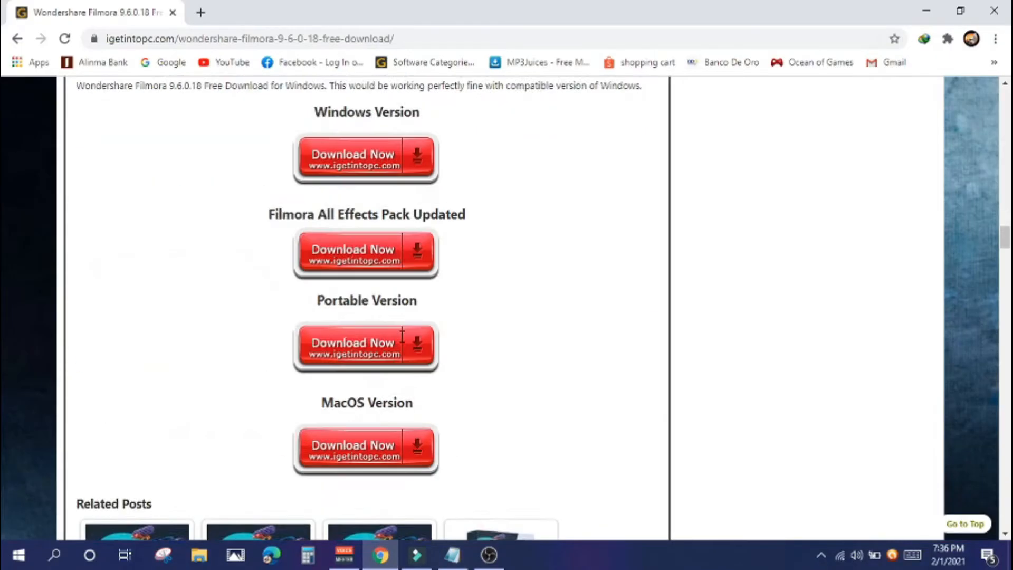
pyautogui.scroll(3, 433, 259)
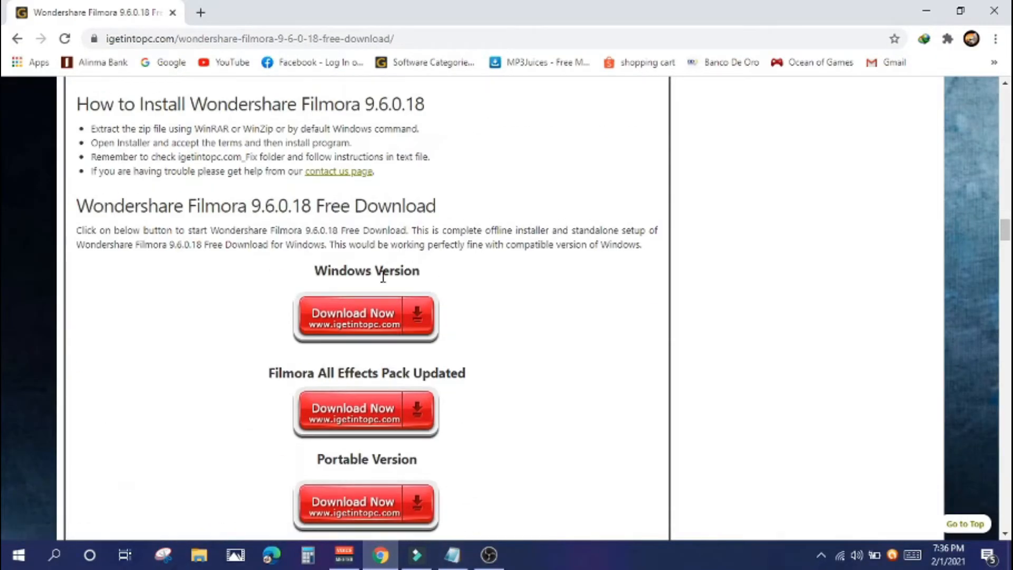
pyautogui.scroll(-3, 368, 287)
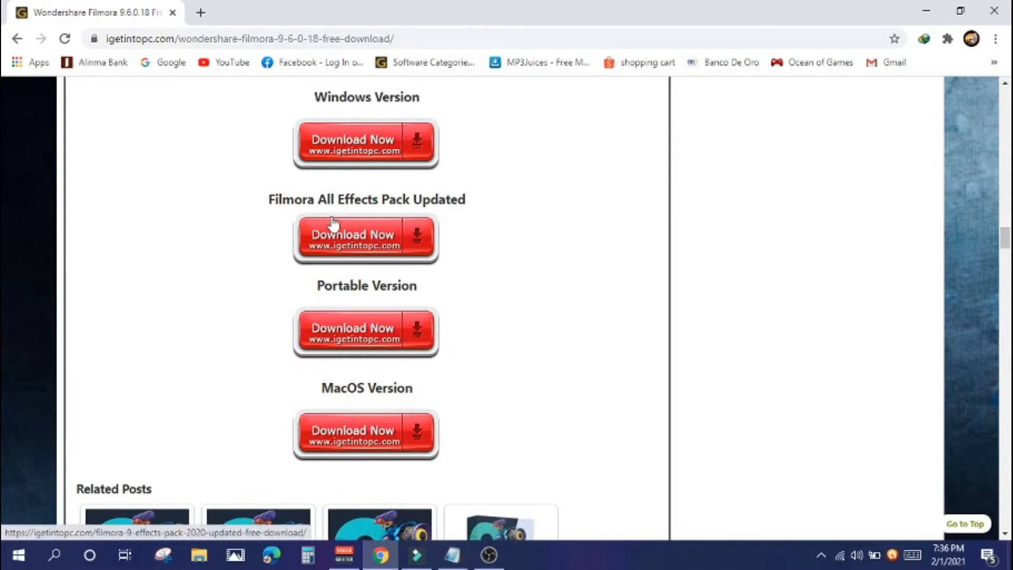
# Open the Filmora All Effects Pack Updated download page and browse the effect sets it offers
pyautogui.click(424, 248)
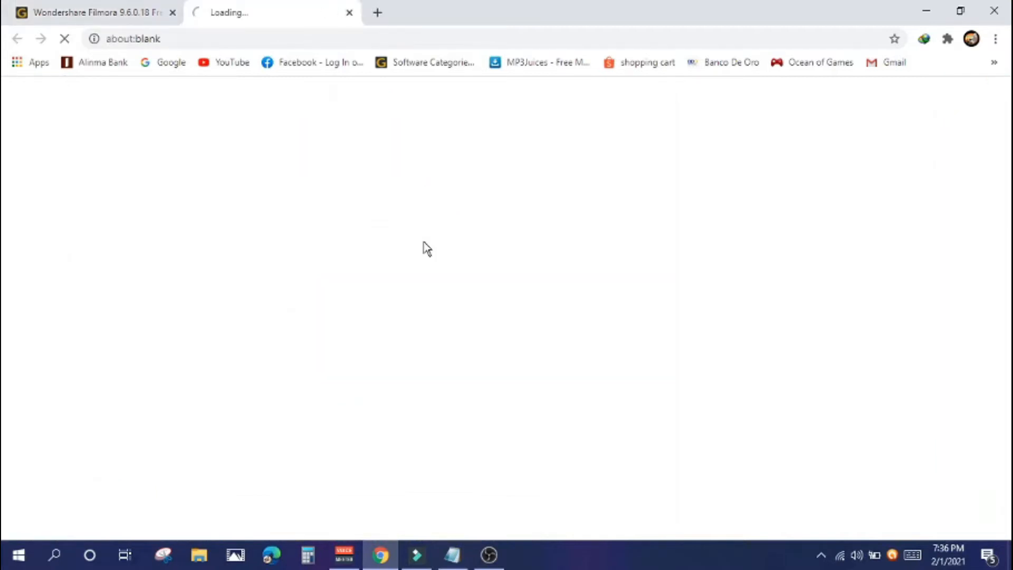
pyautogui.click(102, 12)
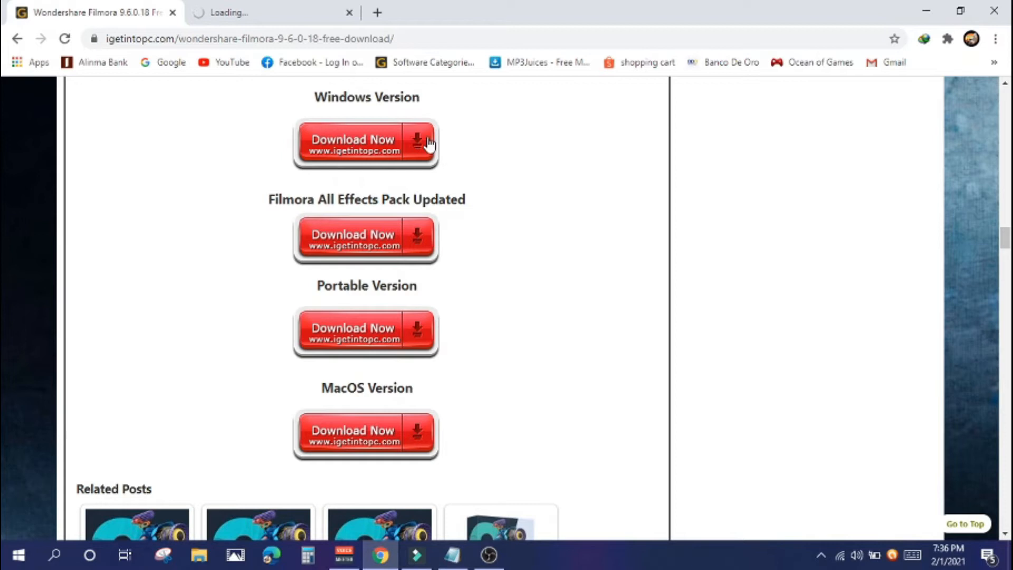
pyautogui.click(410, 141)
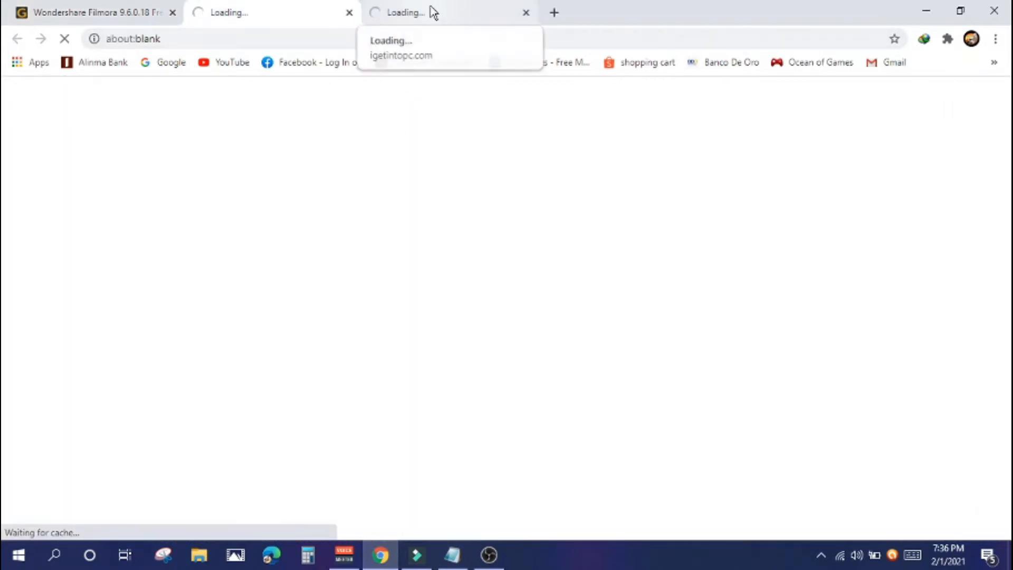
pyautogui.click(429, 11)
pyautogui.scroll(-20, 411, 227)
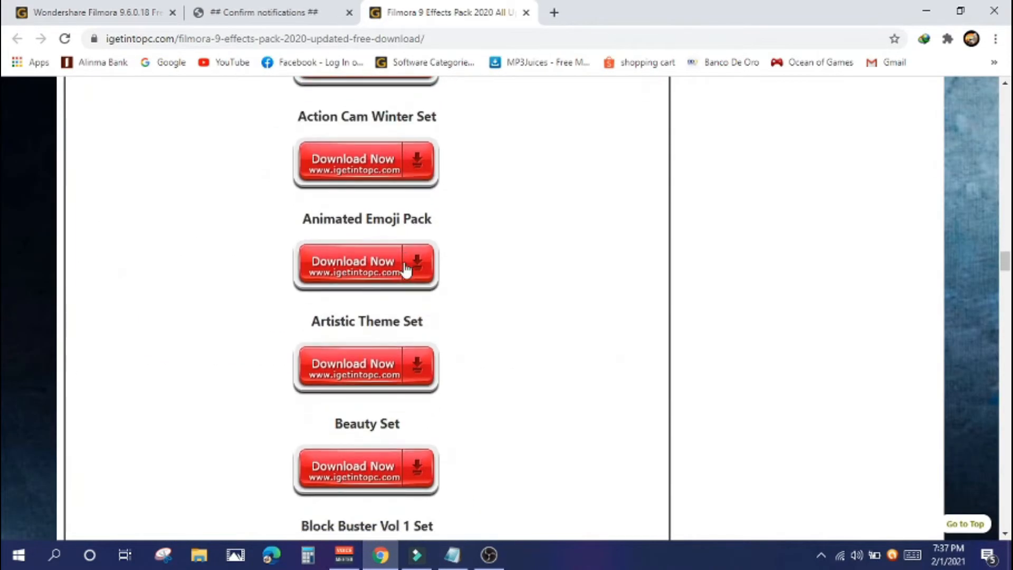
pyautogui.scroll(-13, 405, 271)
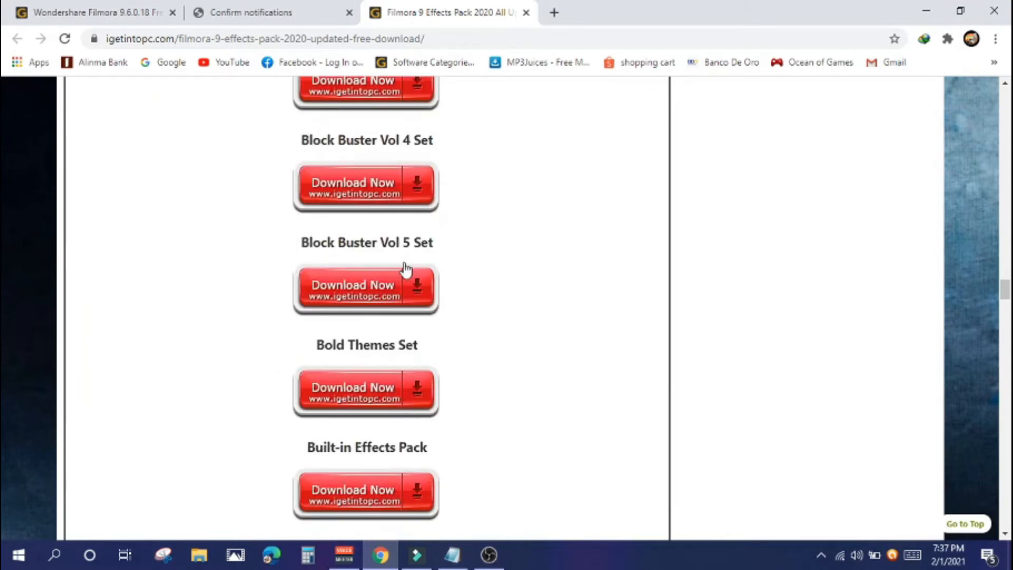
pyautogui.scroll(-10, 401, 278)
pyautogui.scroll(17, 391, 153)
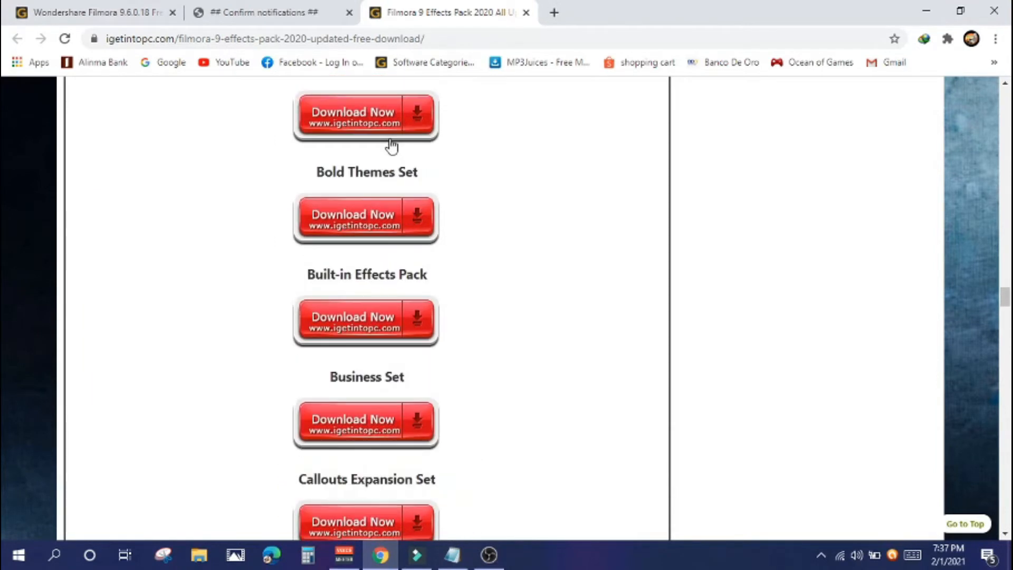
# Close the unwanted notification pop-up page and return to the Wondershare Filmora 9.6.0.18 page
pyautogui.click(390, 168)
pyautogui.click(278, 10)
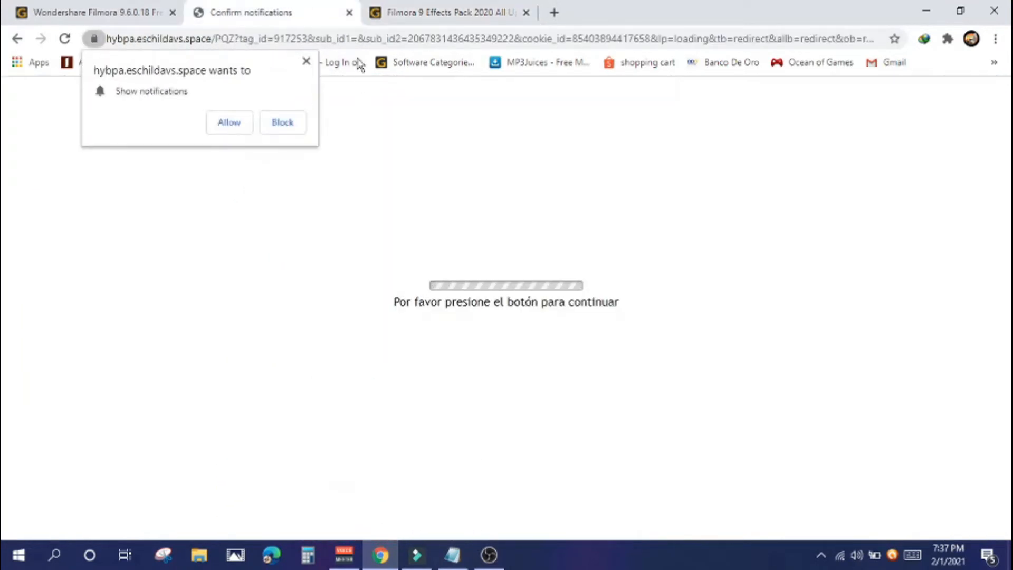
pyautogui.click(349, 12)
pyautogui.click(92, 13)
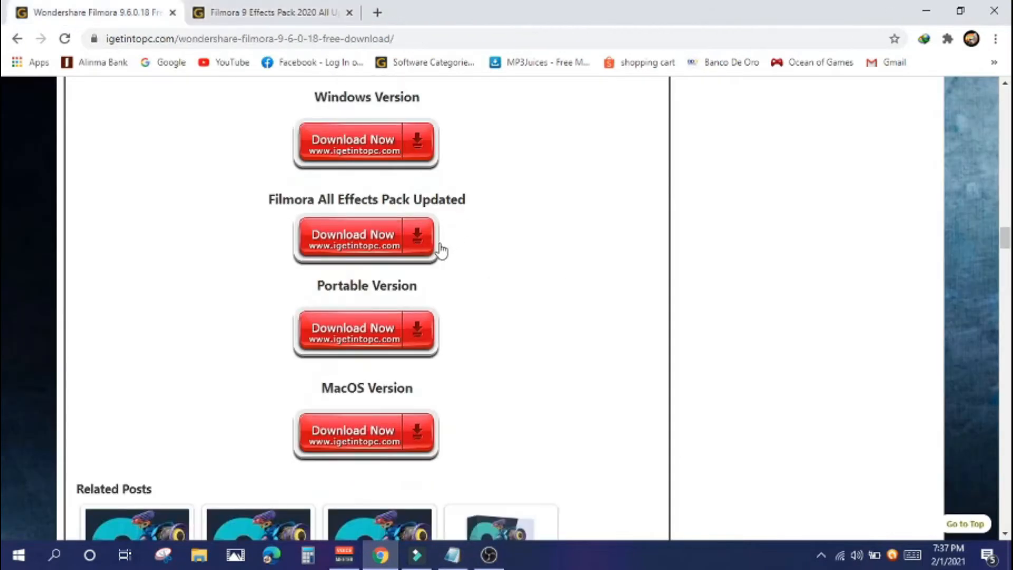
# Request the Windows version of Filmora 9.6.0.18 and proceed with the download from the waiting page
pyautogui.scroll(3, 401, 222)
pyautogui.click(355, 316)
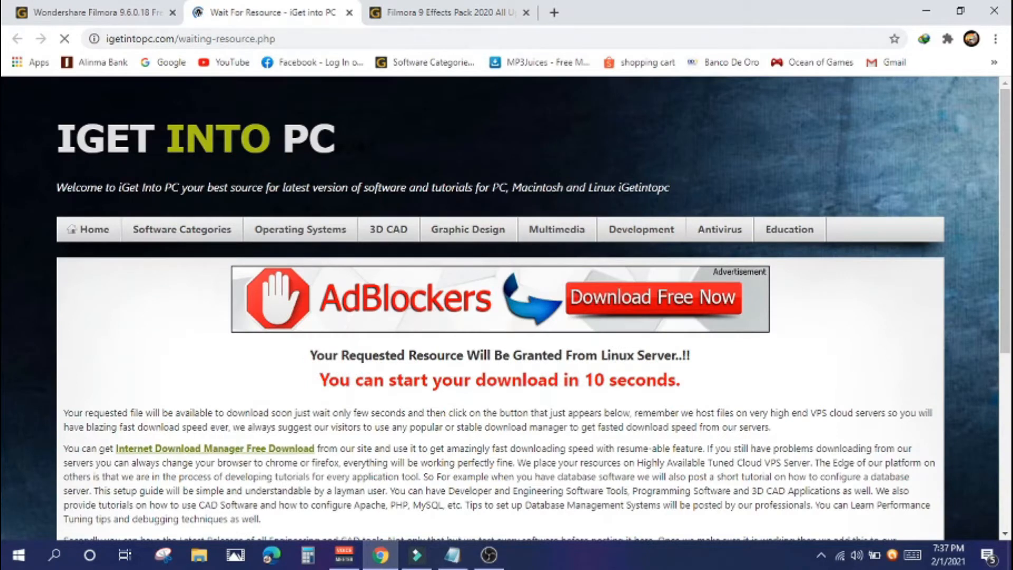
pyautogui.scroll(-3, 490, 194)
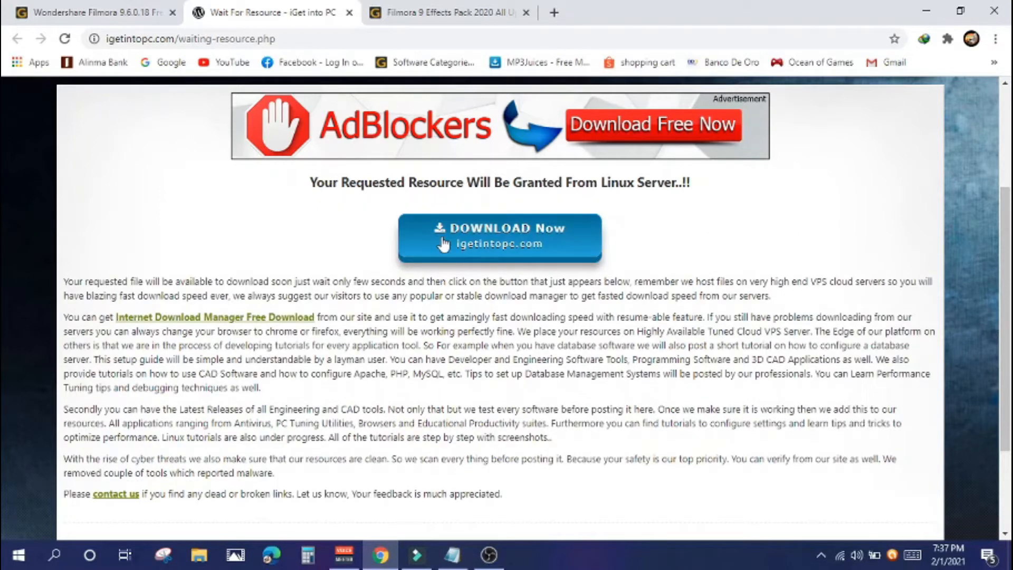
pyautogui.click(437, 238)
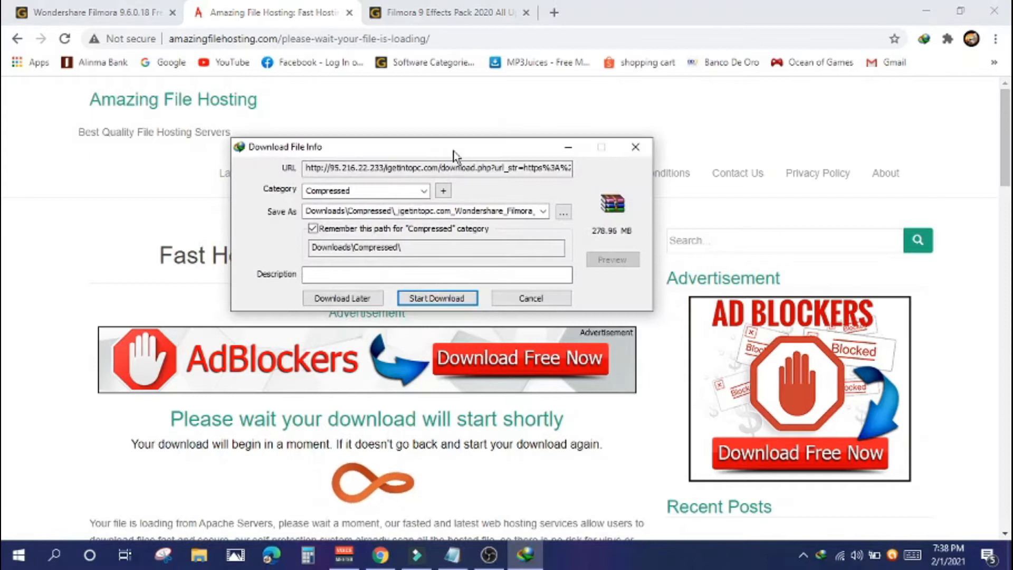
# Start downloading the Filmora zip to Downloads\Compressed in the download manager and minimise its progress window
pyautogui.moveTo(454, 153); pyautogui.dragTo(446, 153)
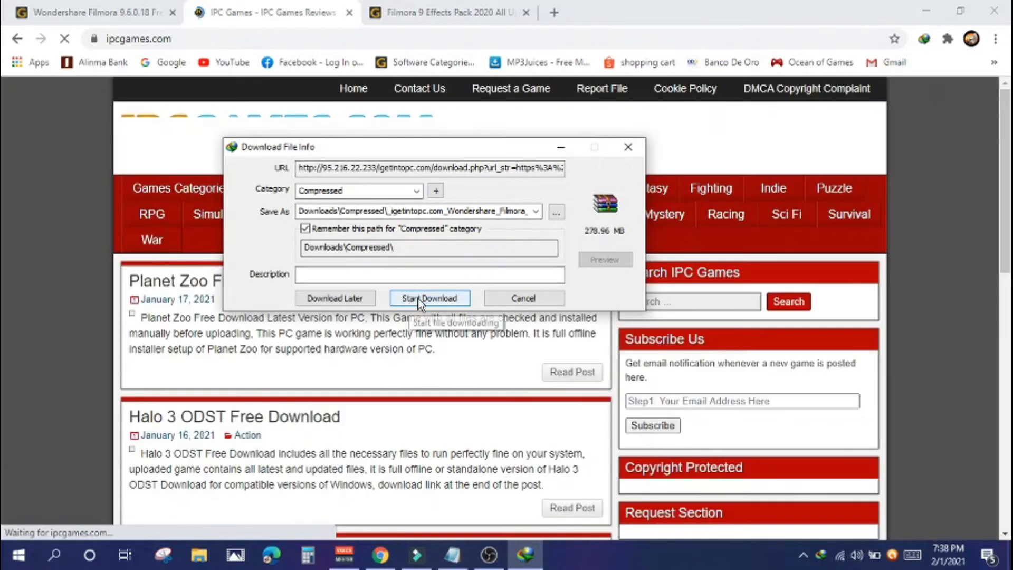
pyautogui.click(430, 298)
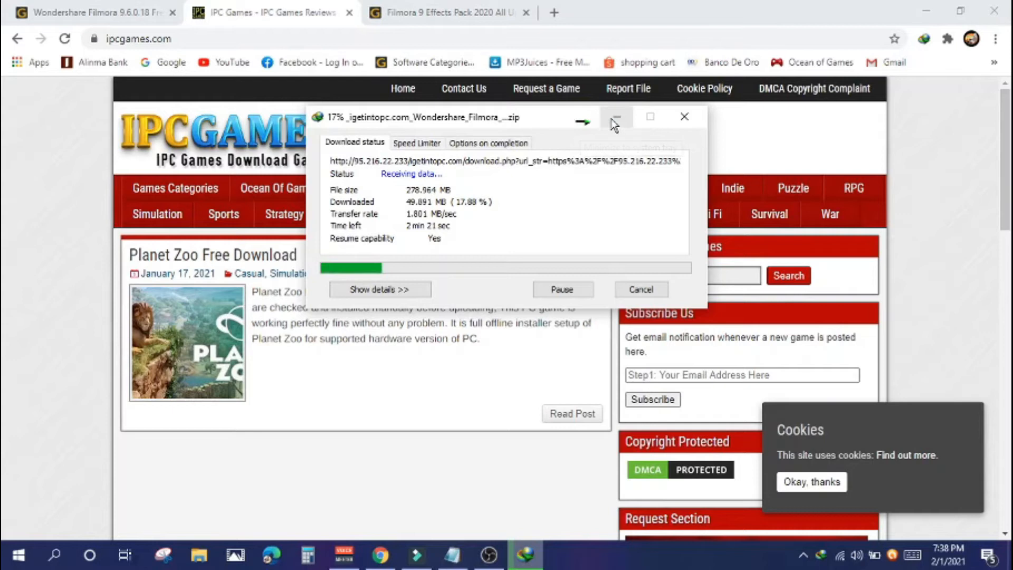
pyautogui.click(580, 117)
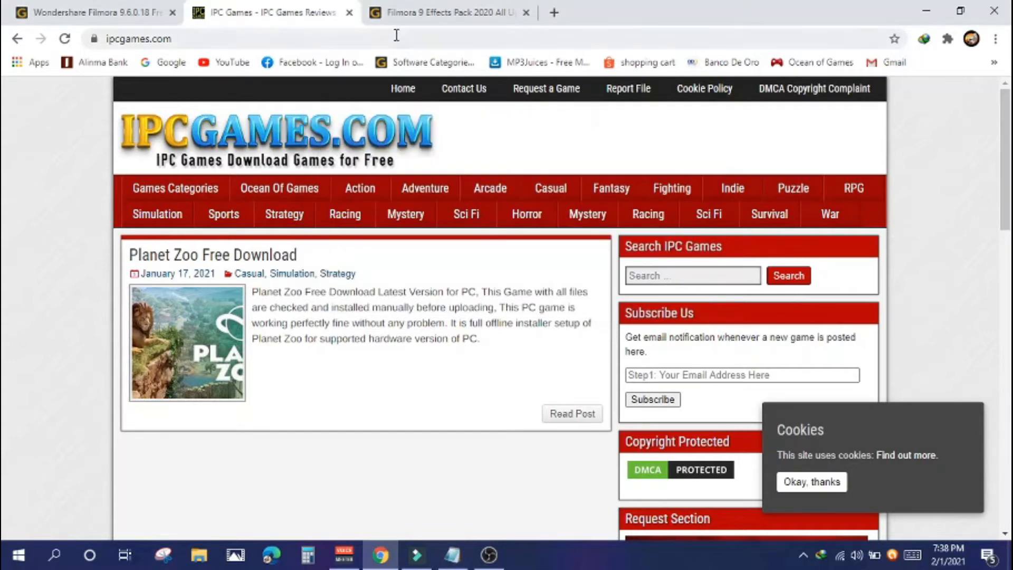
# Look through the Filmora 9 Effects Pack 2020 list again and close its page
pyautogui.click(442, 12)
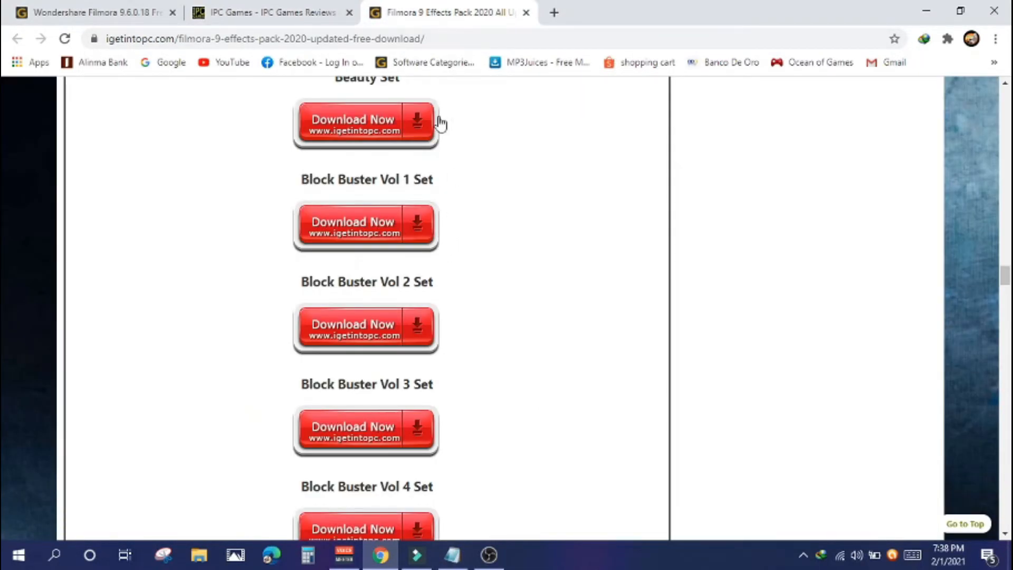
pyautogui.scroll(-6, 397, 256)
pyautogui.scroll(12, 401, 256)
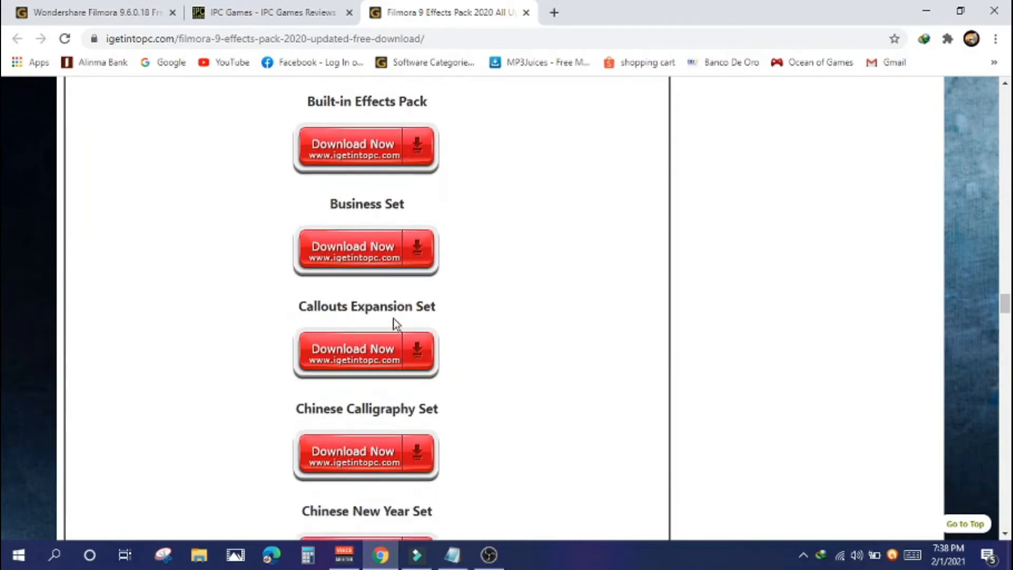
pyautogui.click(526, 13)
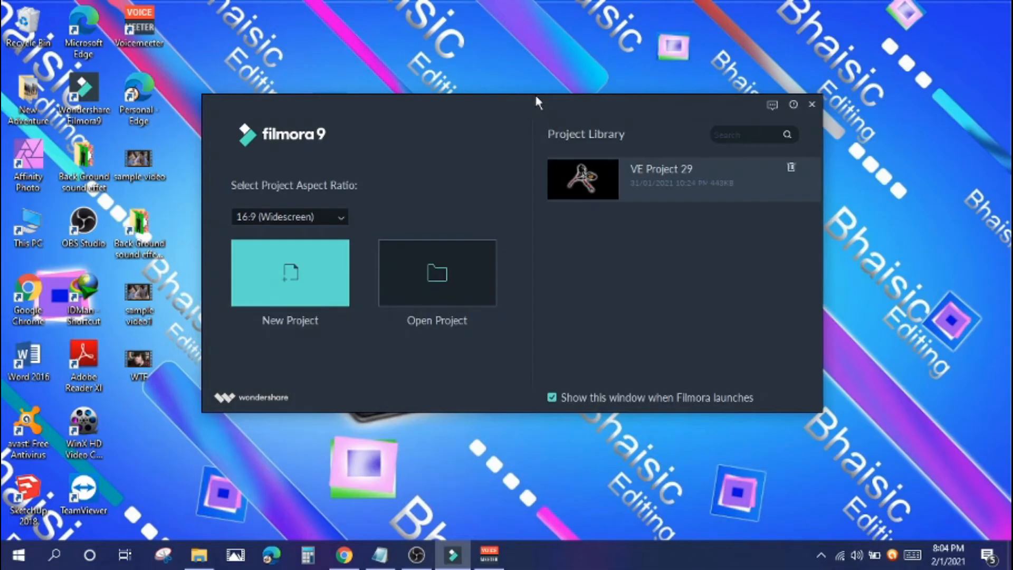
# In Filmora 9, create a new project with the 16:9 (Widescreen) aspect ratio and dismiss the Message Center
pyautogui.moveTo(535, 97); pyautogui.dragTo(577, 96)
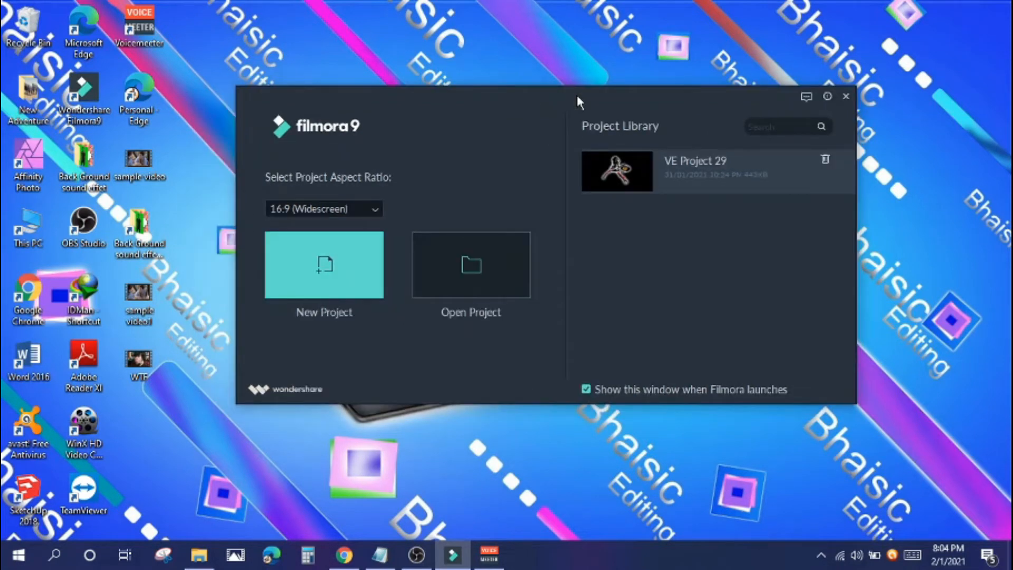
pyautogui.click(375, 211)
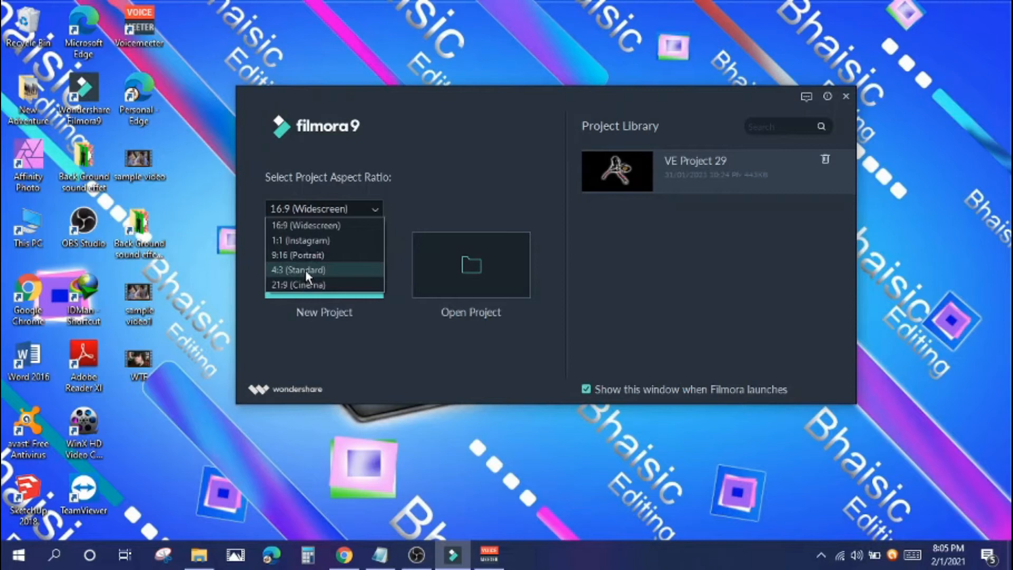
pyautogui.click(444, 202)
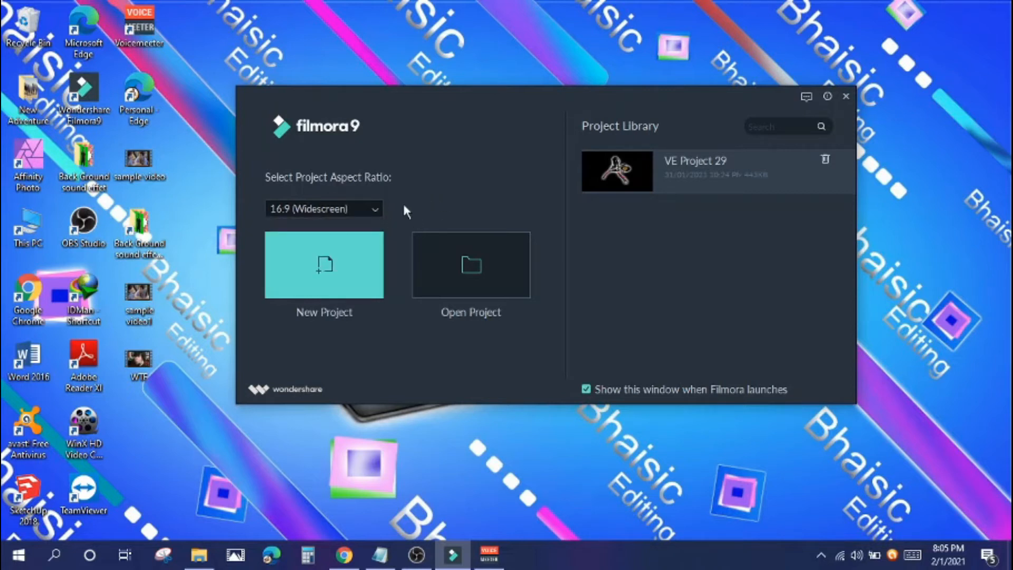
pyautogui.click(348, 270)
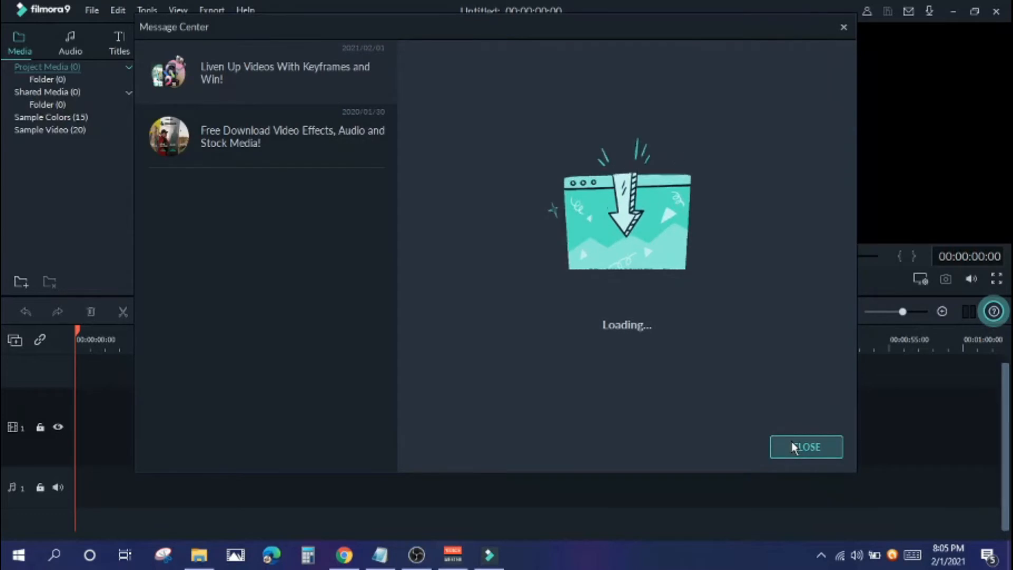
pyautogui.click(792, 445)
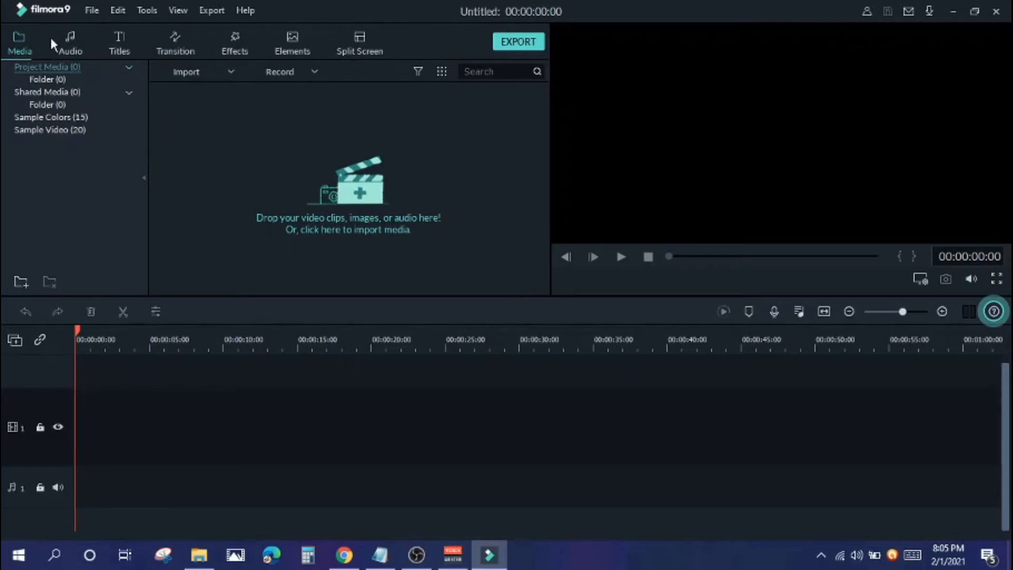
# Look through the Audio, Titles, Transition, Effects, Elements and Split Screen libraries and return to the media library
pyautogui.click(71, 46)
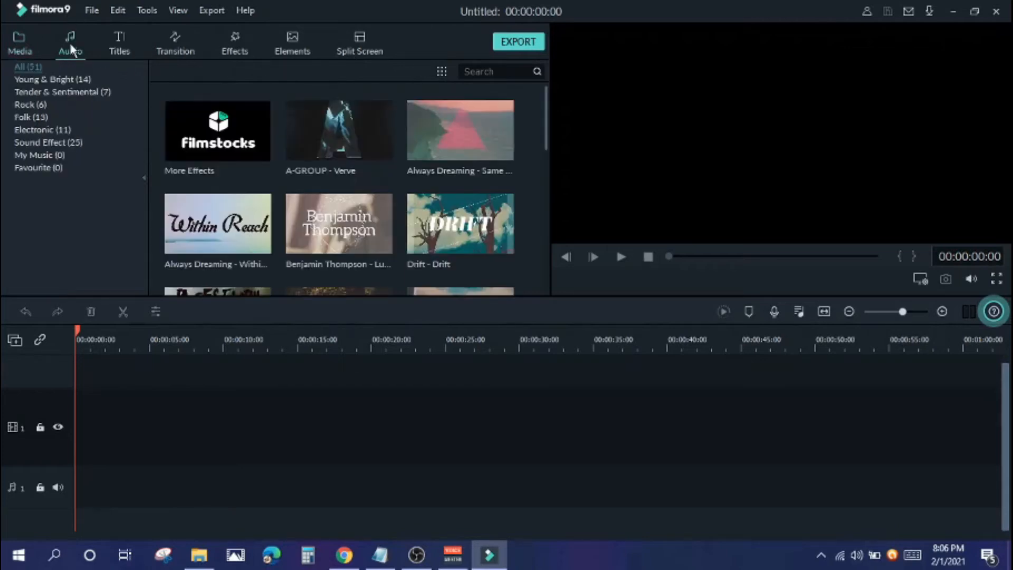
pyautogui.click(126, 45)
pyautogui.click(233, 40)
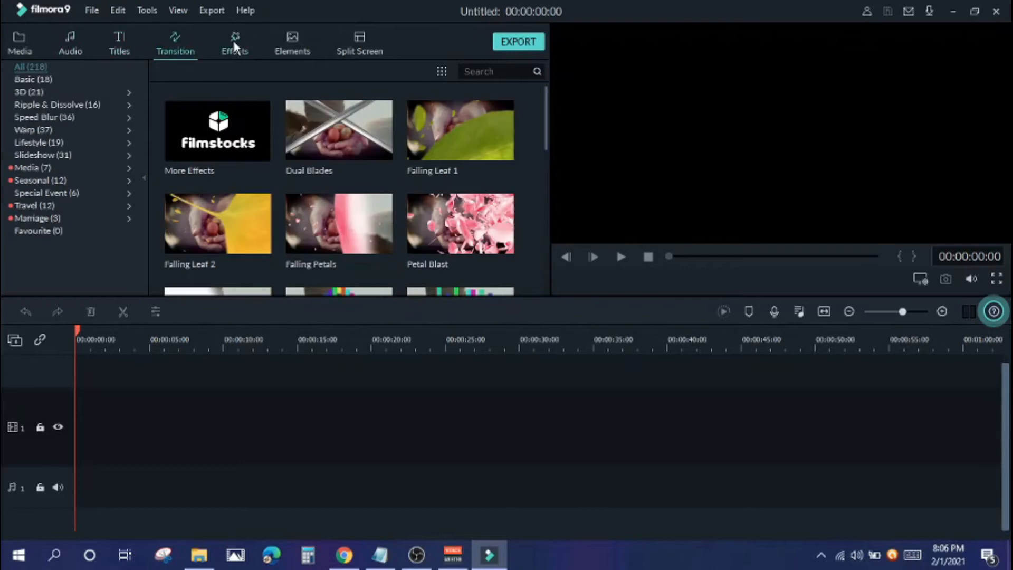
pyautogui.click(292, 43)
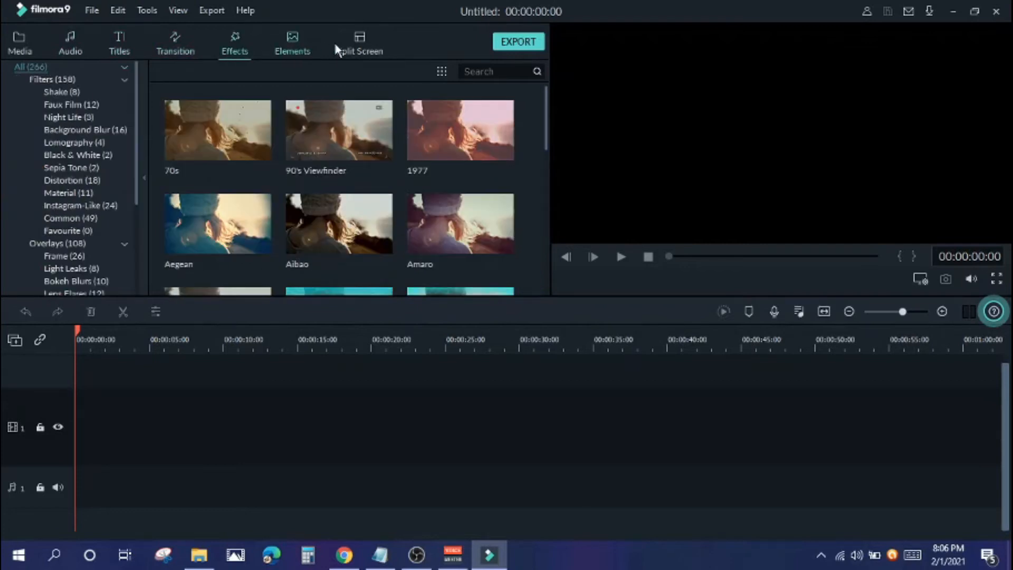
pyautogui.click(364, 46)
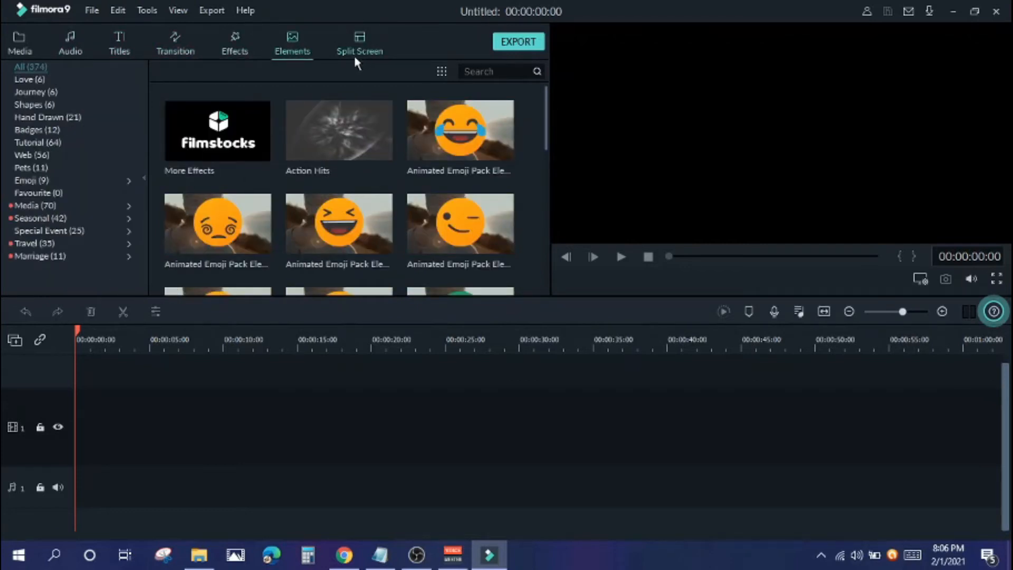
pyautogui.click(42, 46)
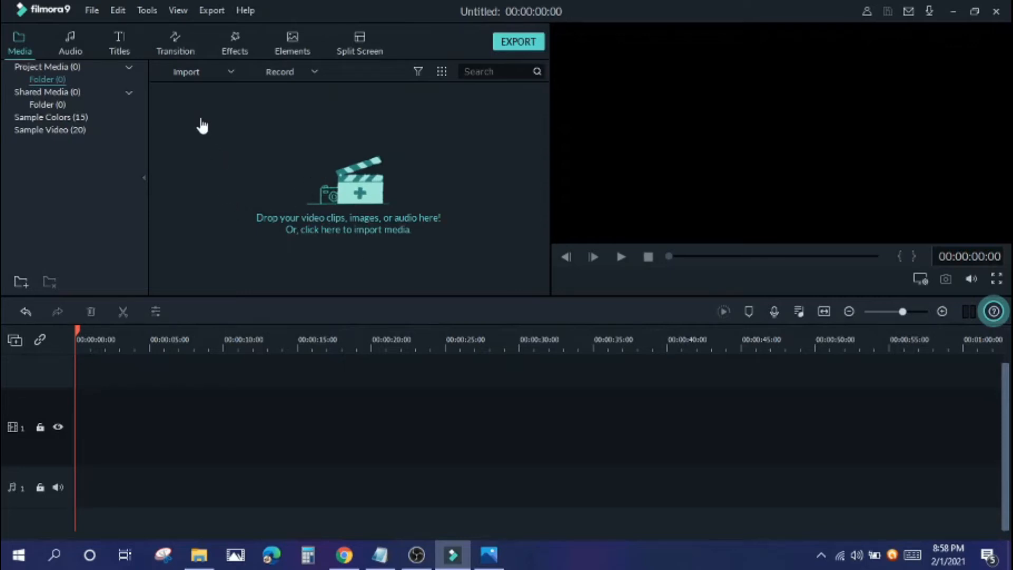
# Import the "sample video" file from the Desktop into the project media folder
pyautogui.click(231, 72)
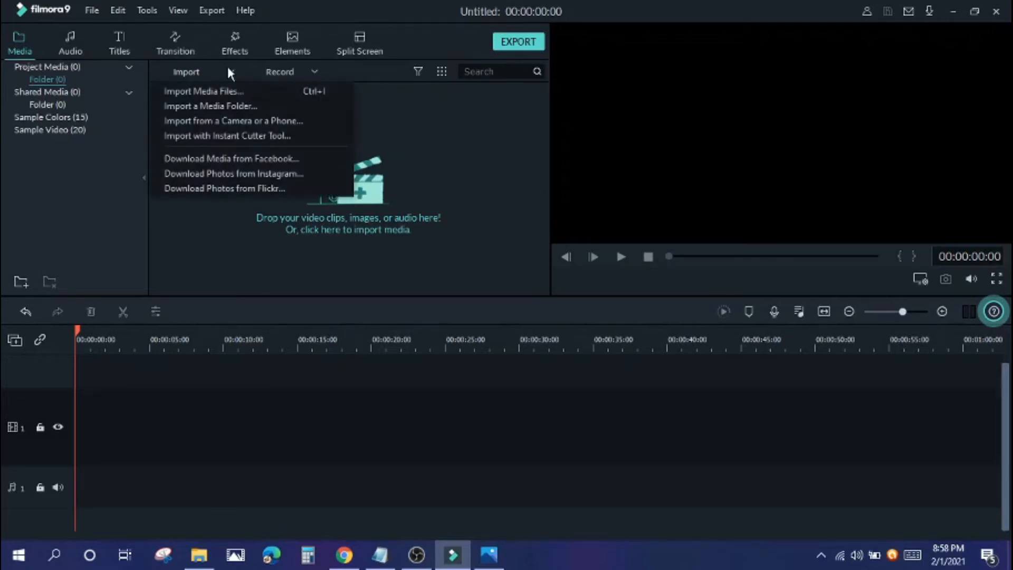
pyautogui.click(233, 91)
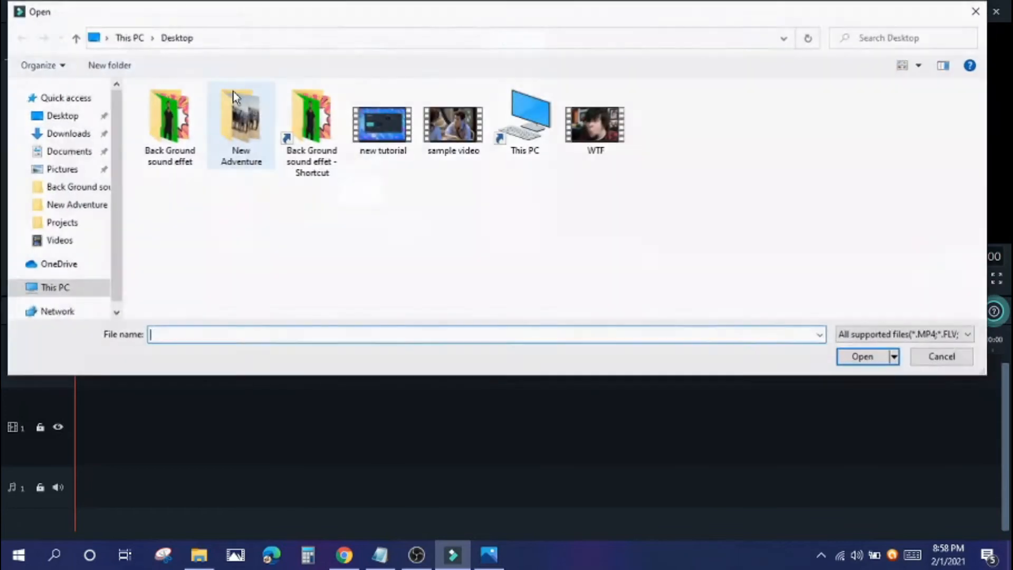
pyautogui.click(457, 125)
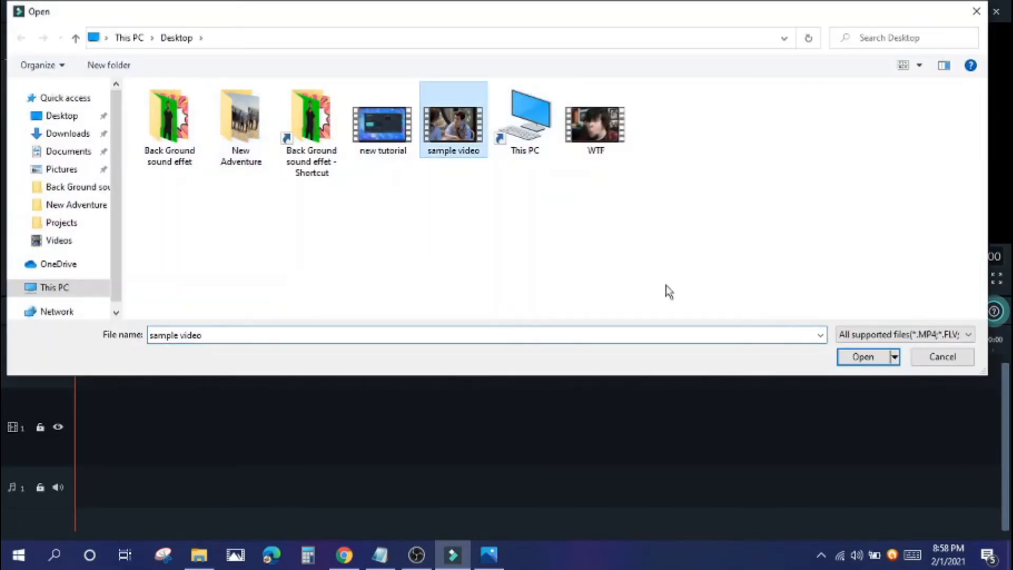
pyautogui.click(864, 357)
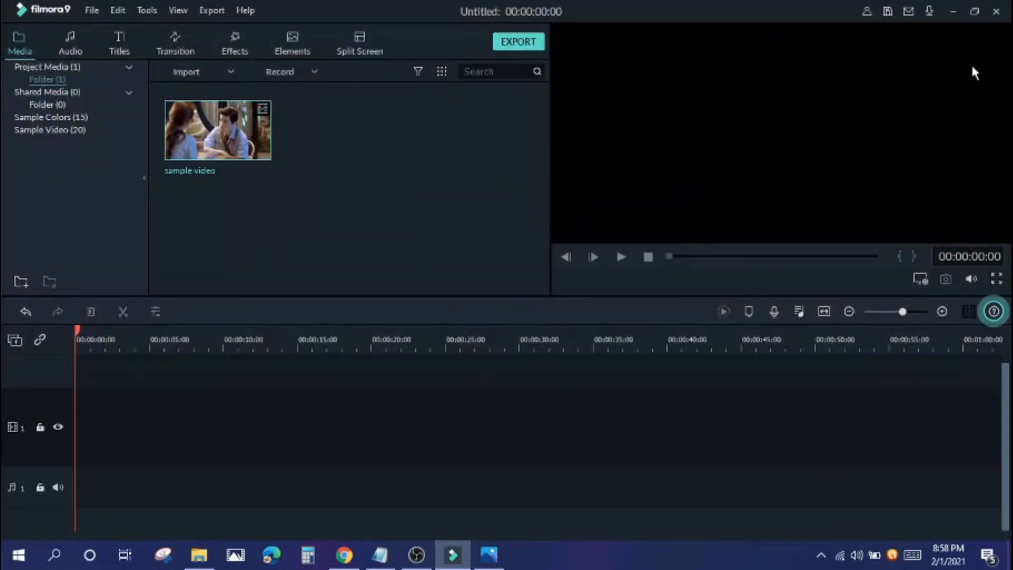
# Import the "WTF" clip from the desktop into the project media folder
pyautogui.click(975, 11)
pyautogui.moveTo(139, 293); pyautogui.dragTo(630, 175)
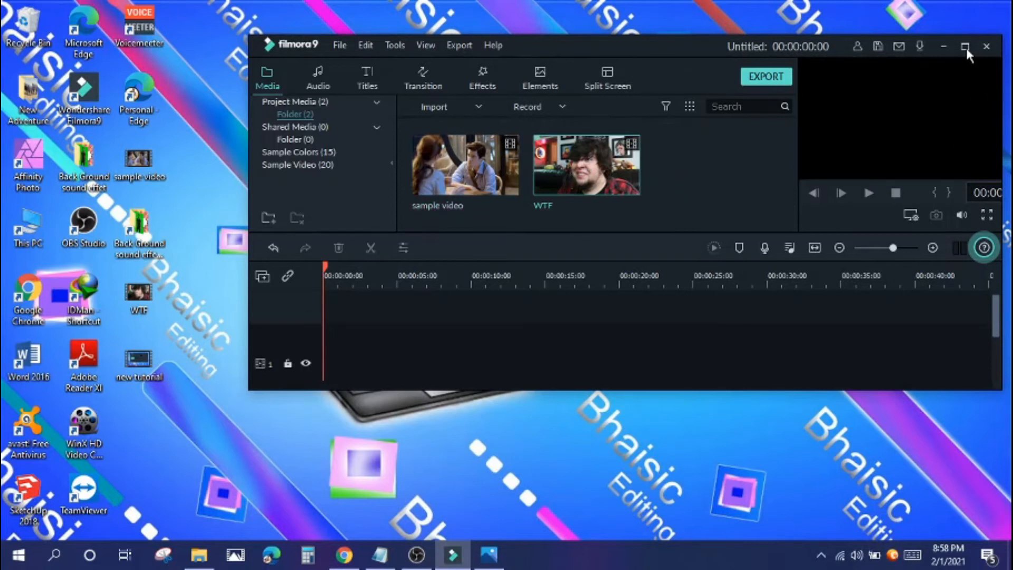
pyautogui.click(966, 47)
# Import "Cartoon Laugh Sound Effect (download)" and "Wow effects sound no copyright" from the "Back Ground sound effet" folder
pyautogui.click(232, 71)
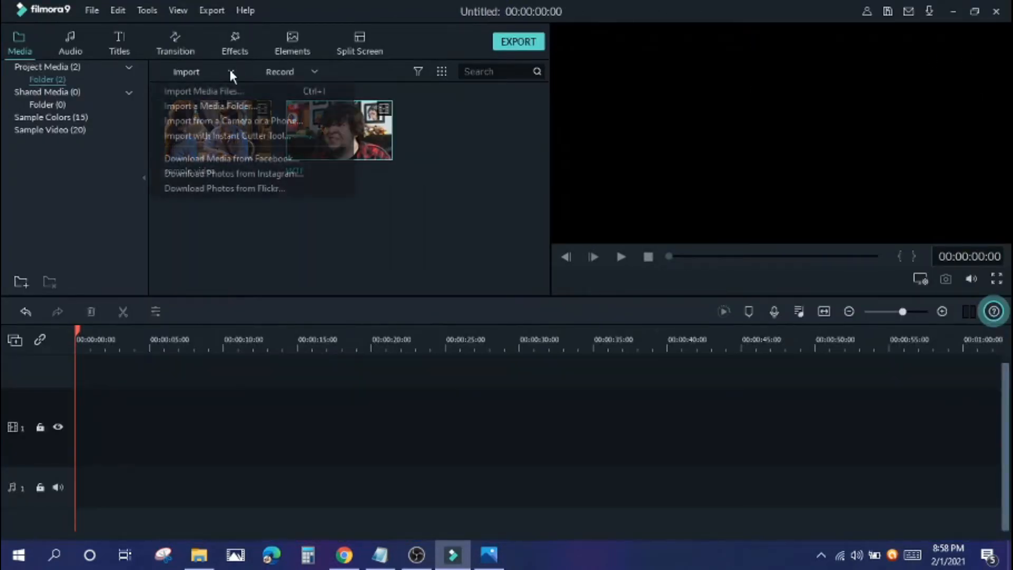
pyautogui.click(203, 93)
pyautogui.doubleClick(327, 132)
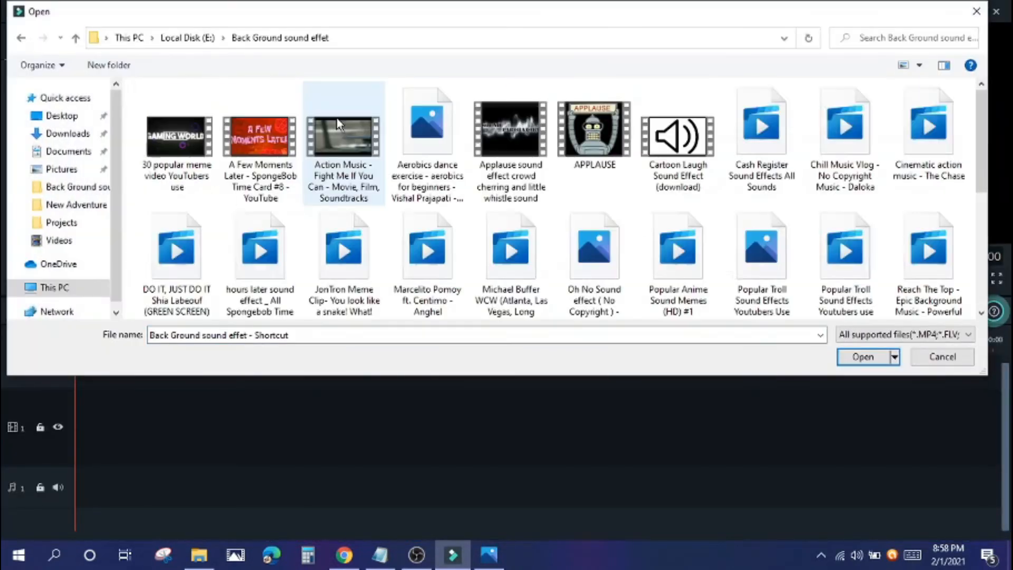
pyautogui.click(671, 135)
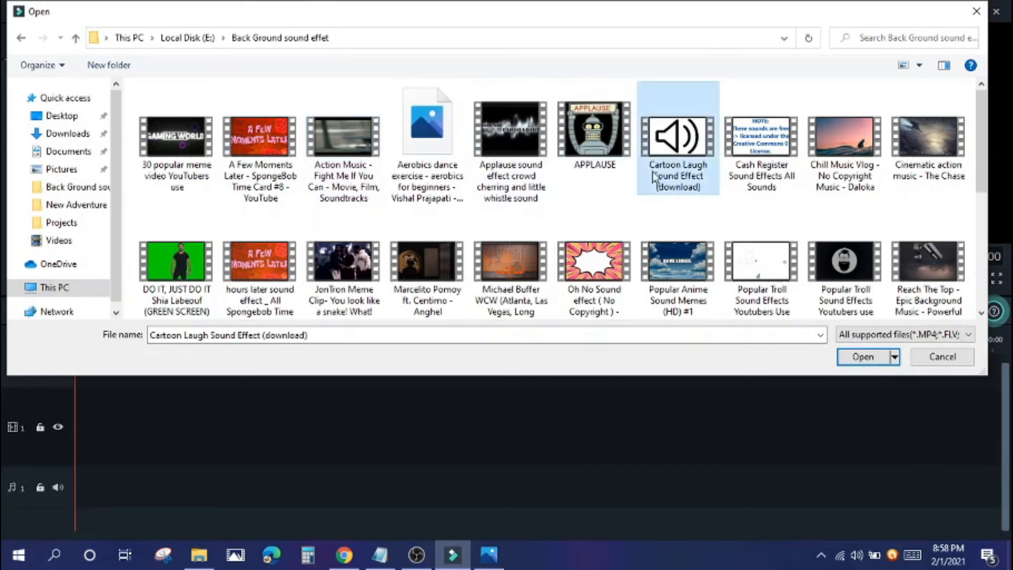
pyautogui.keyDown('ctrl'); pyautogui.scroll(-1, 655, 182); pyautogui.keyUp('ctrl')
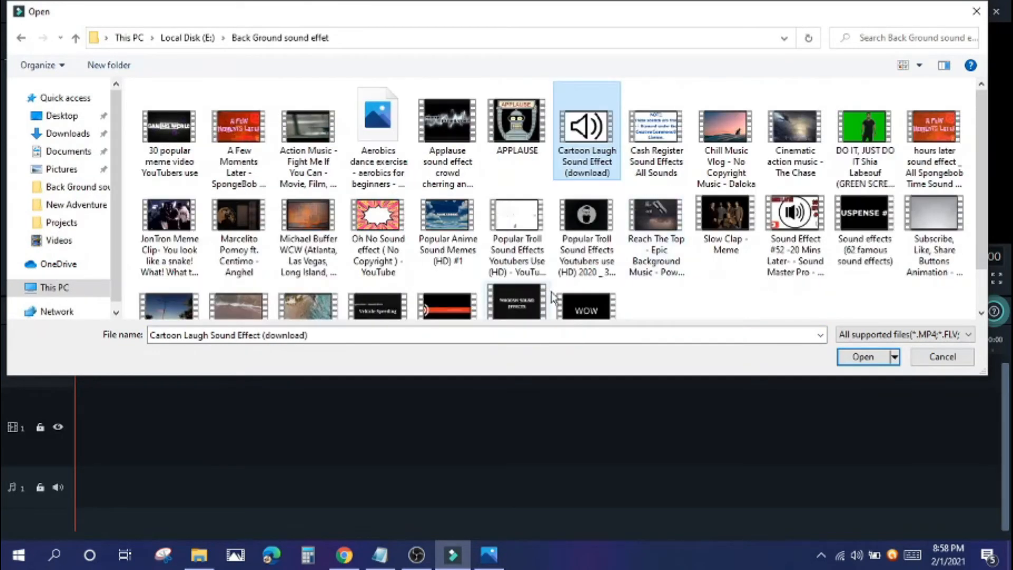
pyautogui.keyDown('ctrl'); pyautogui.click(576, 315); pyautogui.keyUp('ctrl')
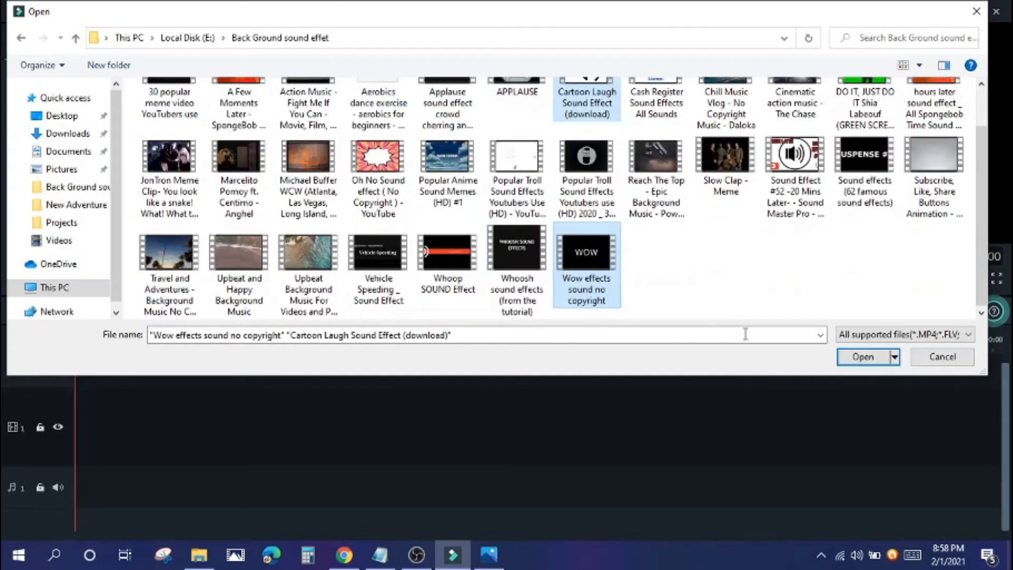
pyautogui.click(853, 354)
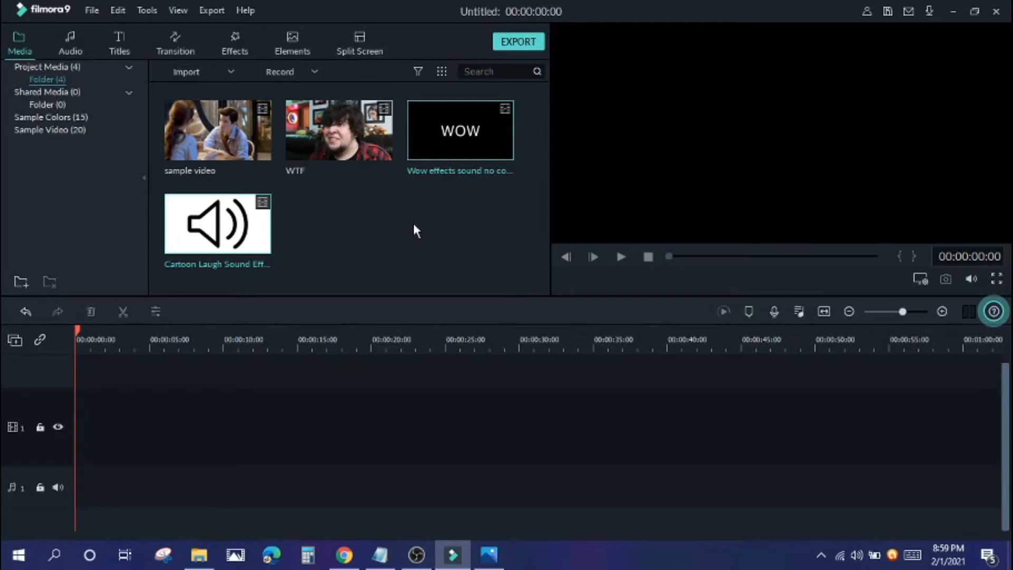
pyautogui.click(414, 240)
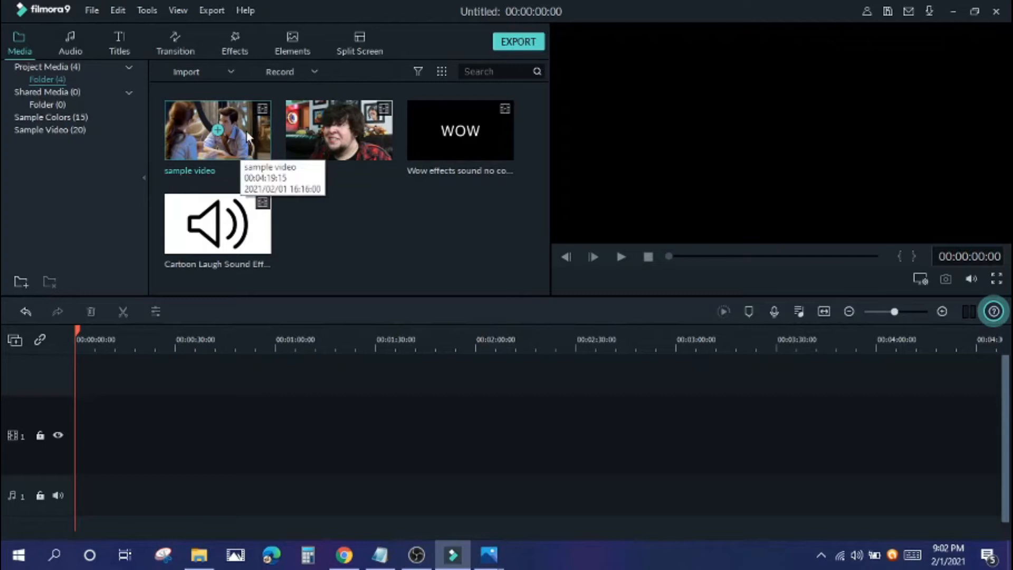
# Place the sample video at the start of video track 1 and play it briefly
pyautogui.moveTo(252, 144); pyautogui.dragTo(89, 419)
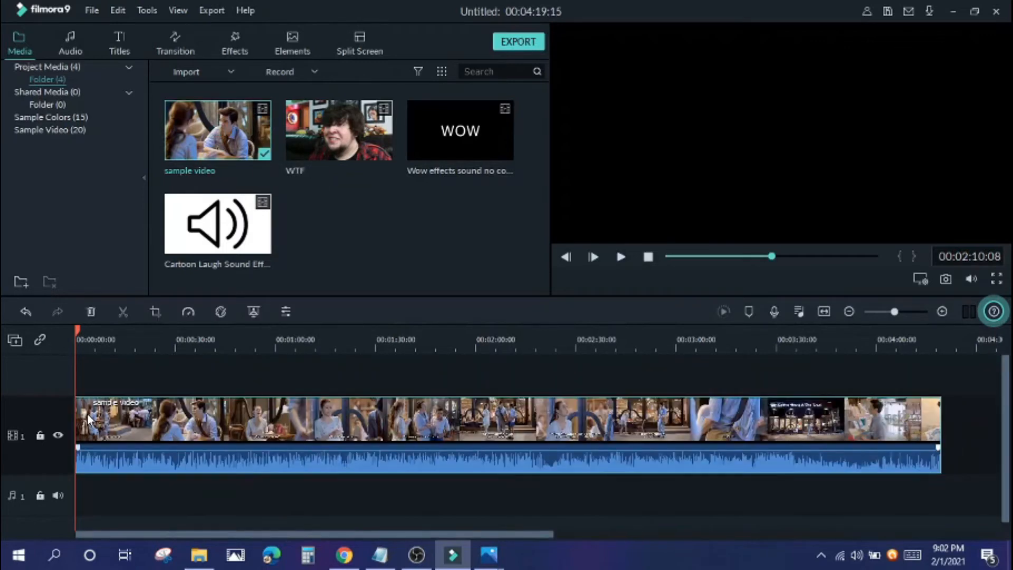
pyautogui.press('space')
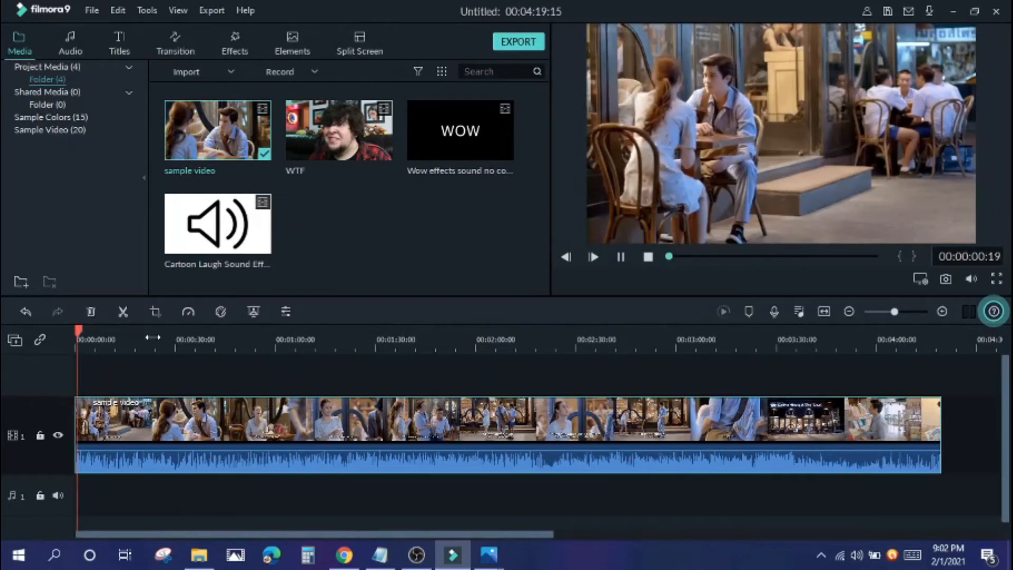
pyautogui.press('space')
# Split the sample video clip at 00:01:34:20 and delete the part after the cut
pyautogui.click(390, 337)
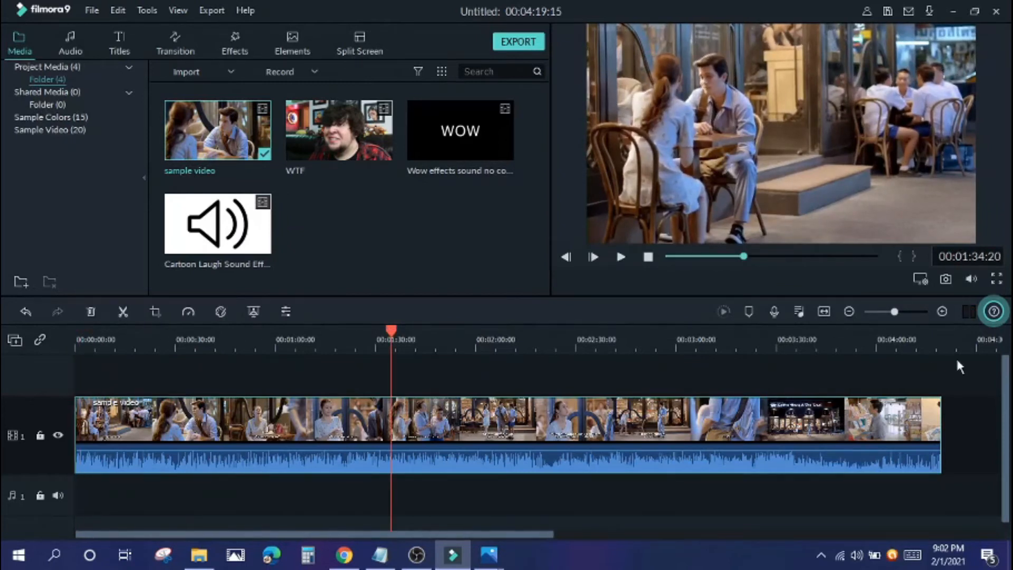
pyautogui.scroll(-1, 822, 358)
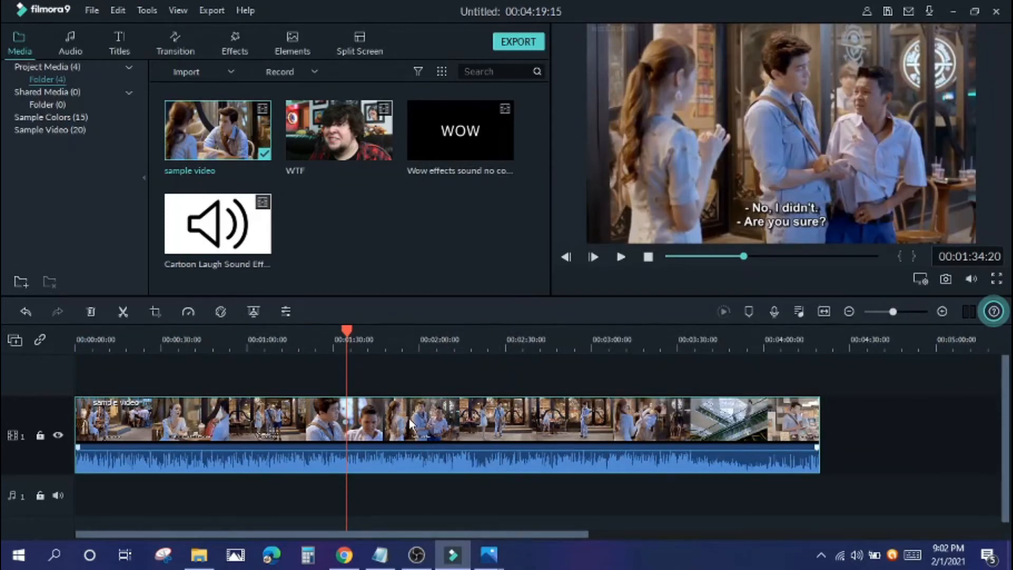
pyautogui.rightClick(411, 435)
pyautogui.click(462, 115)
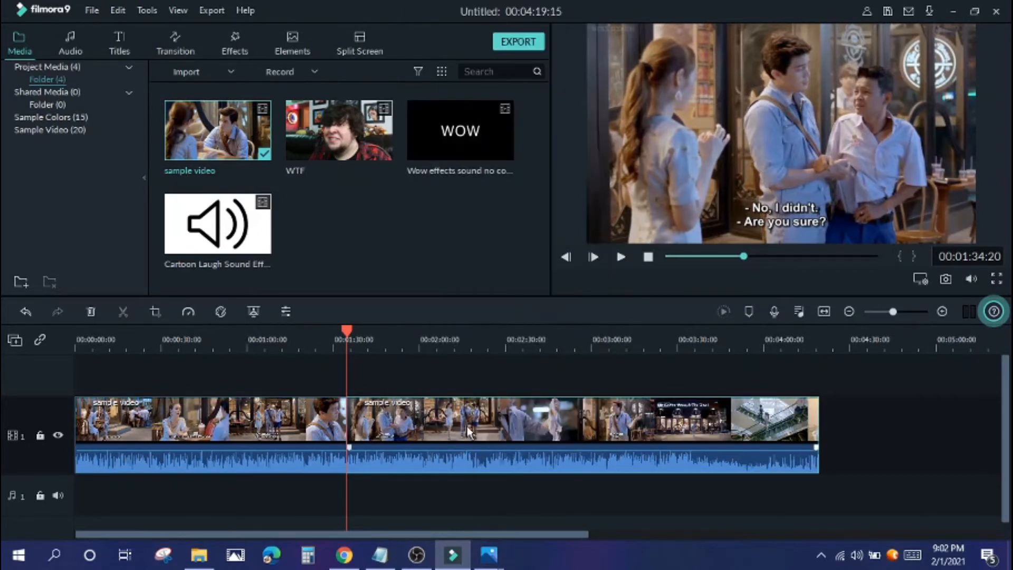
pyautogui.press('Delete')
# Return the playhead to the start of the timeline and play the shortened clip briefly
pyautogui.moveTo(345, 333); pyautogui.dragTo(58, 342)
pyautogui.press('space')
pyautogui.press('space')
# Lower the sample video clip's volume to about -16.9 dB and apply the audio settings
pyautogui.click(186, 457)
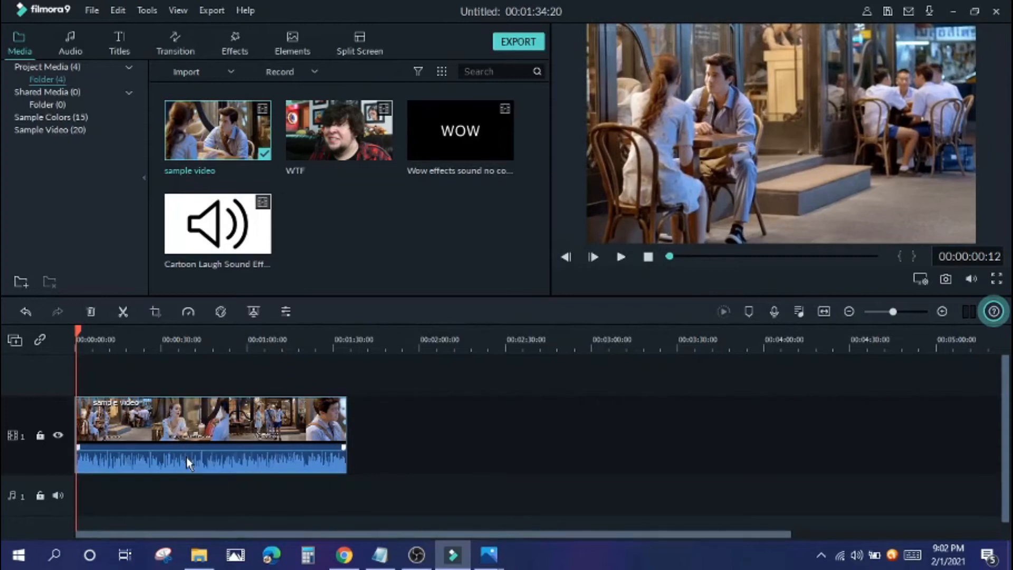
pyautogui.moveTo(201, 453)
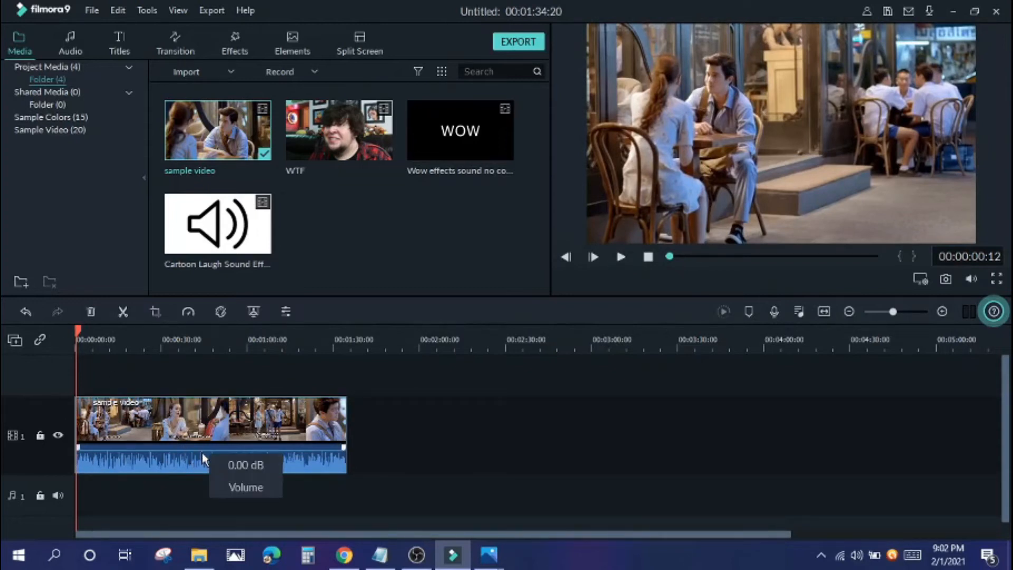
pyautogui.moveTo(192, 452)
pyautogui.mouseDown()
pyautogui.moveTo(183, 444)
pyautogui.moveTo(189, 452)
pyautogui.mouseUp()
pyautogui.doubleClick(207, 468)
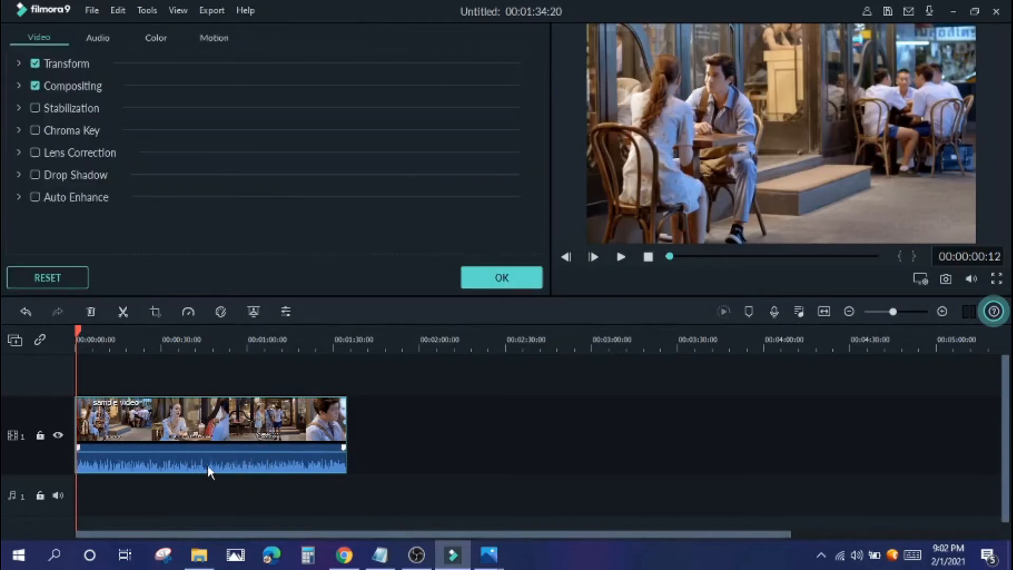
pyautogui.click(99, 37)
pyautogui.moveTo(54, 196); pyautogui.dragTo(54, 228)
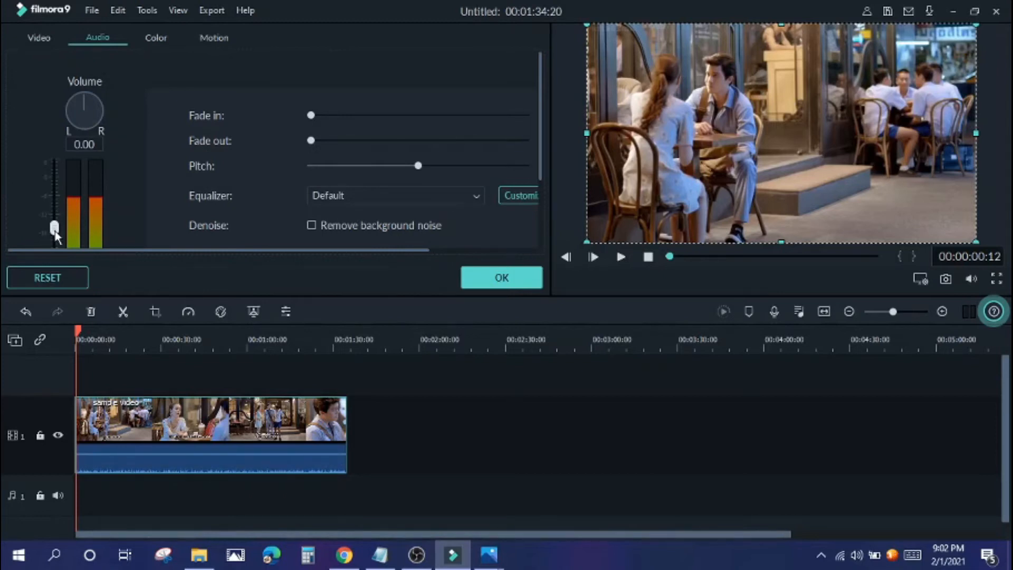
pyautogui.click(501, 278)
# Play the sample video to check its audio and stop at the "I like to play cards" line, at 00:00:10:07
pyautogui.press('space')
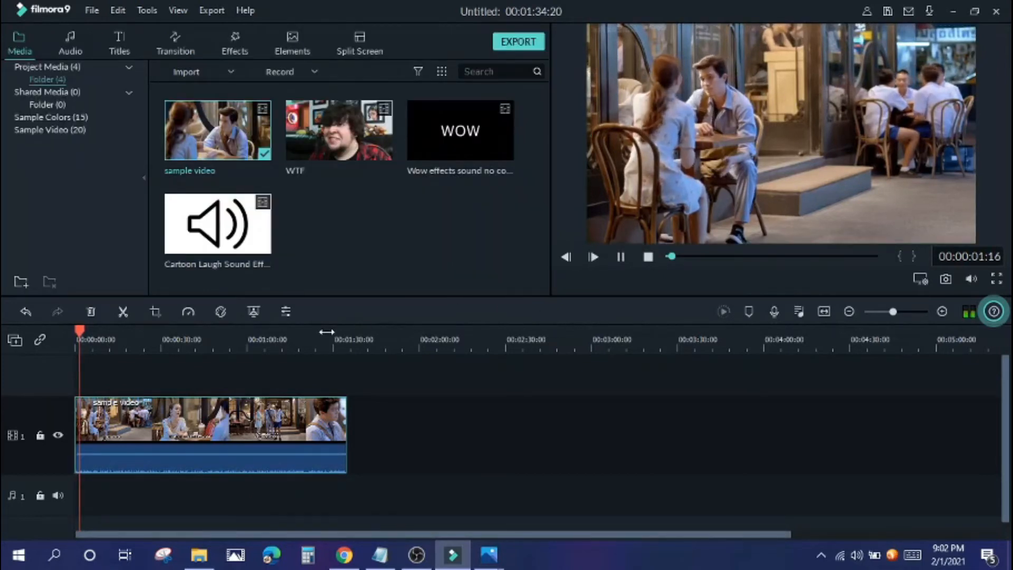
pyautogui.press('space')
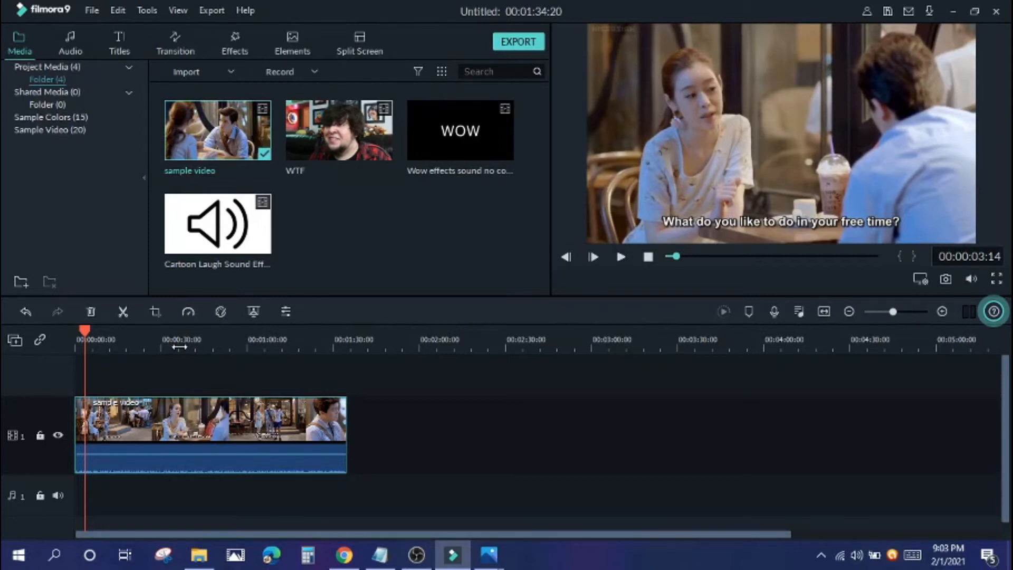
pyautogui.click(444, 237)
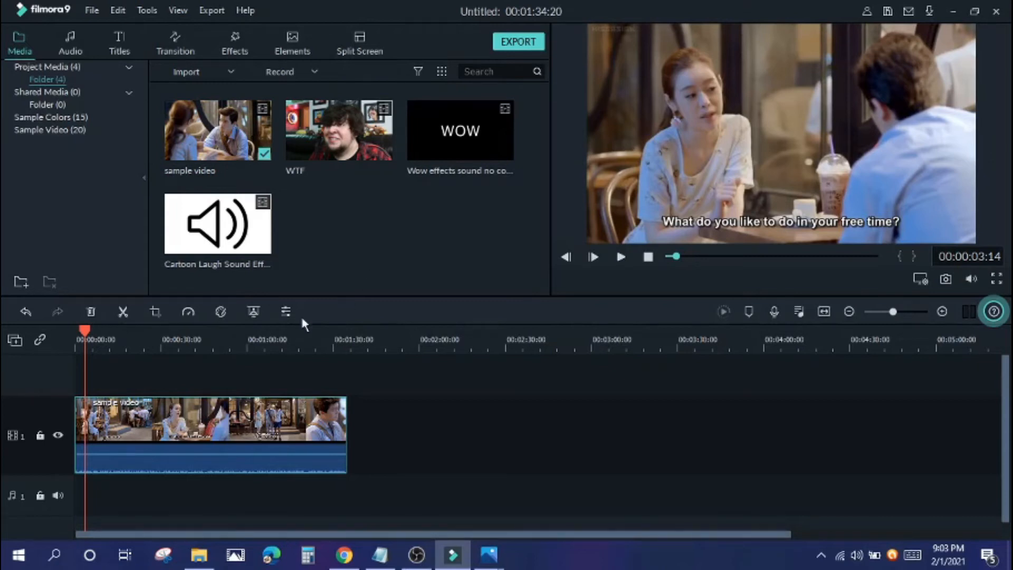
pyautogui.press('space')
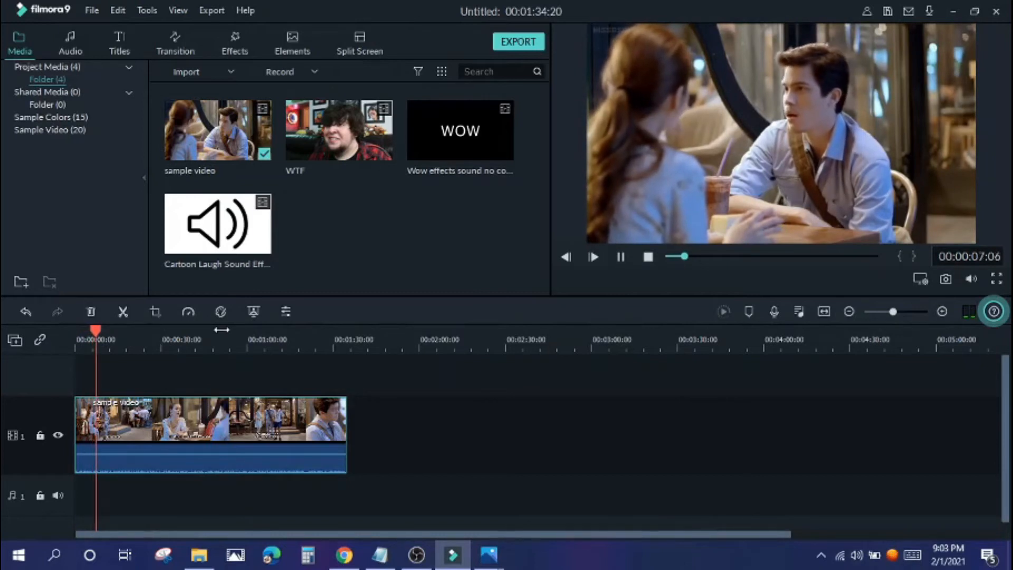
pyautogui.press('space')
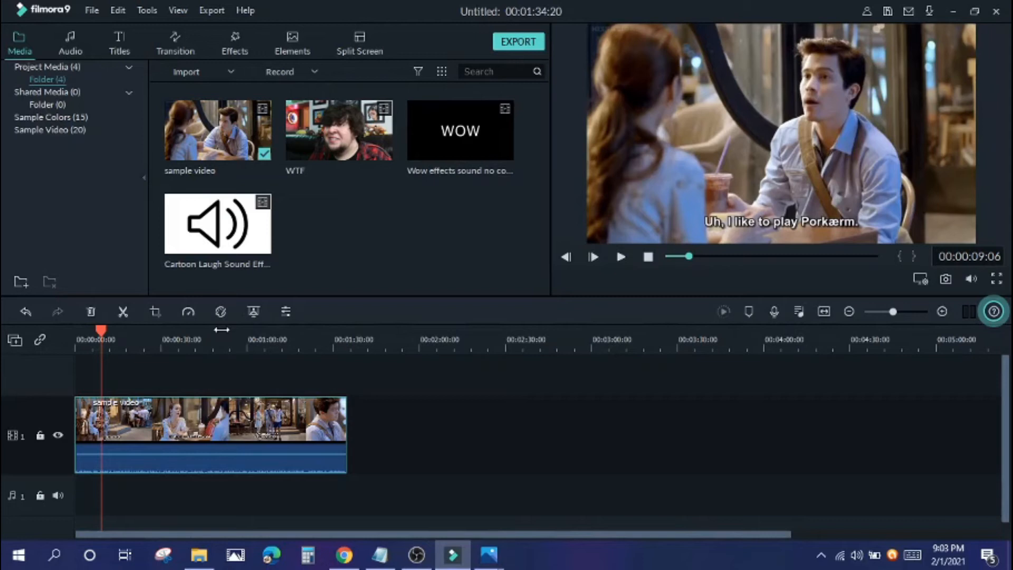
pyautogui.press('space')
pyautogui.press('space')
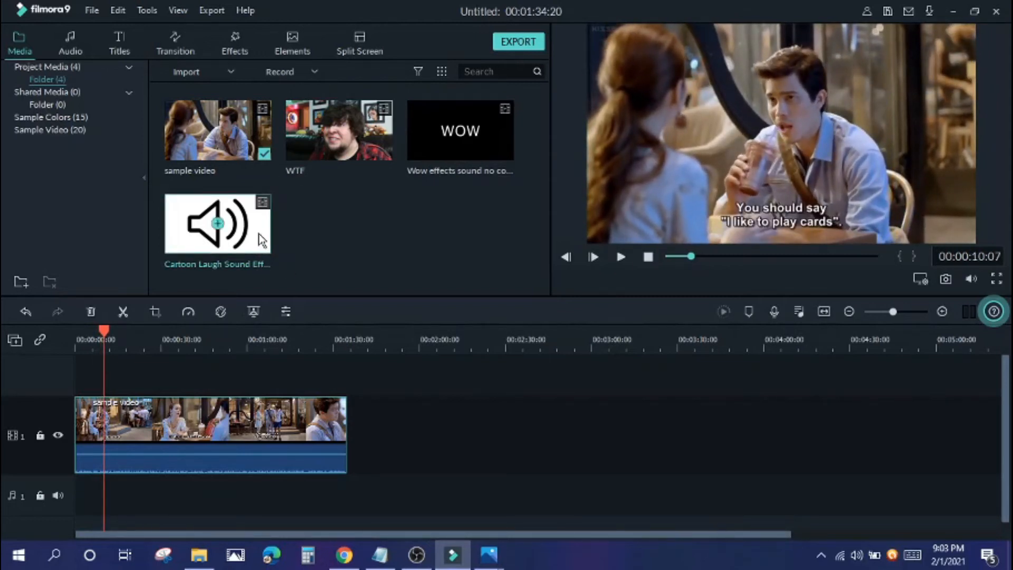
# Place the Cartoon Laugh sound effect on video track 2 at 00:00:10:07, above the sample video
pyautogui.moveTo(258, 235); pyautogui.dragTo(110, 369)
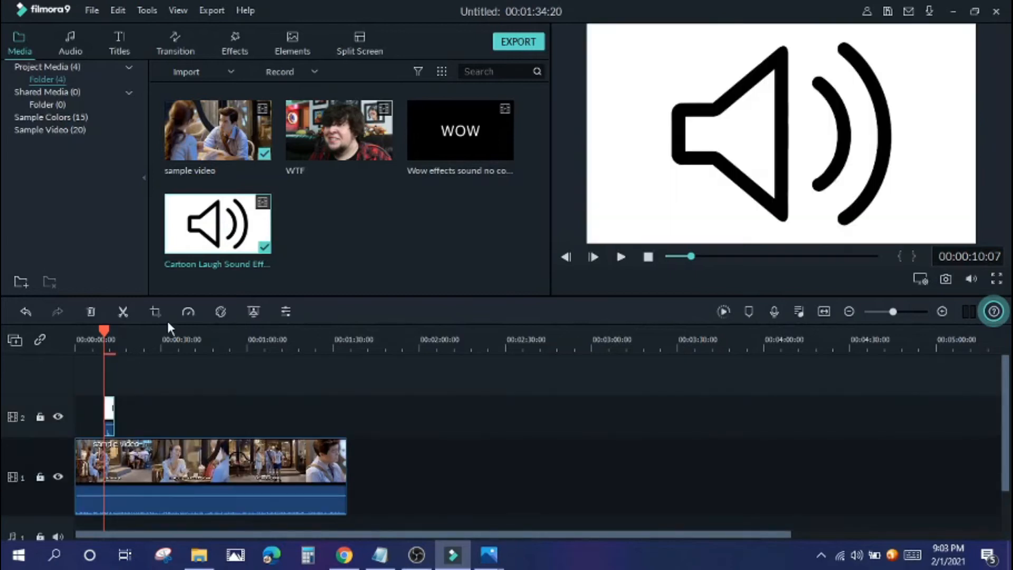
pyautogui.hotkey('ctrl', '=')
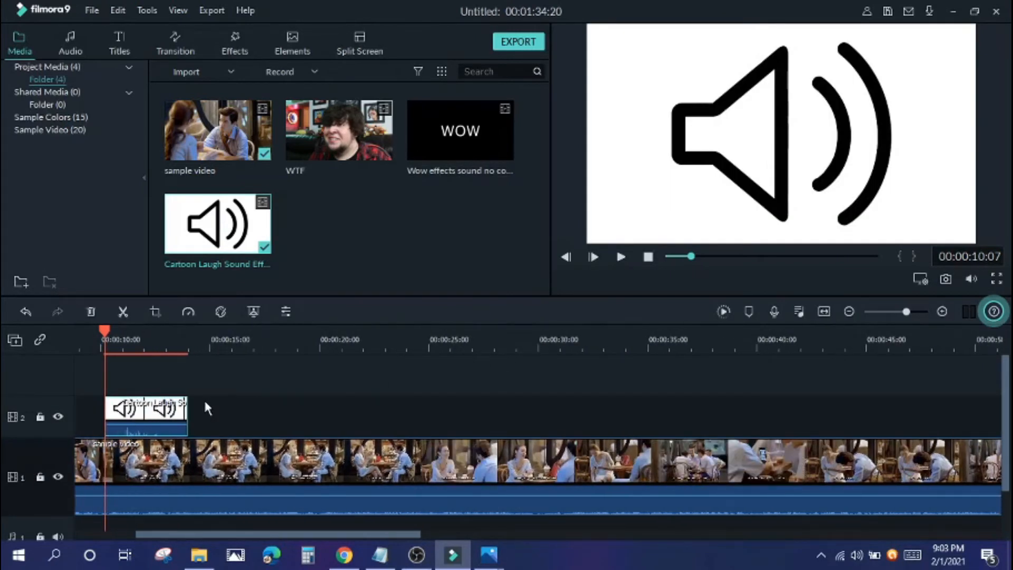
pyautogui.hotkey('ctrl', '=')
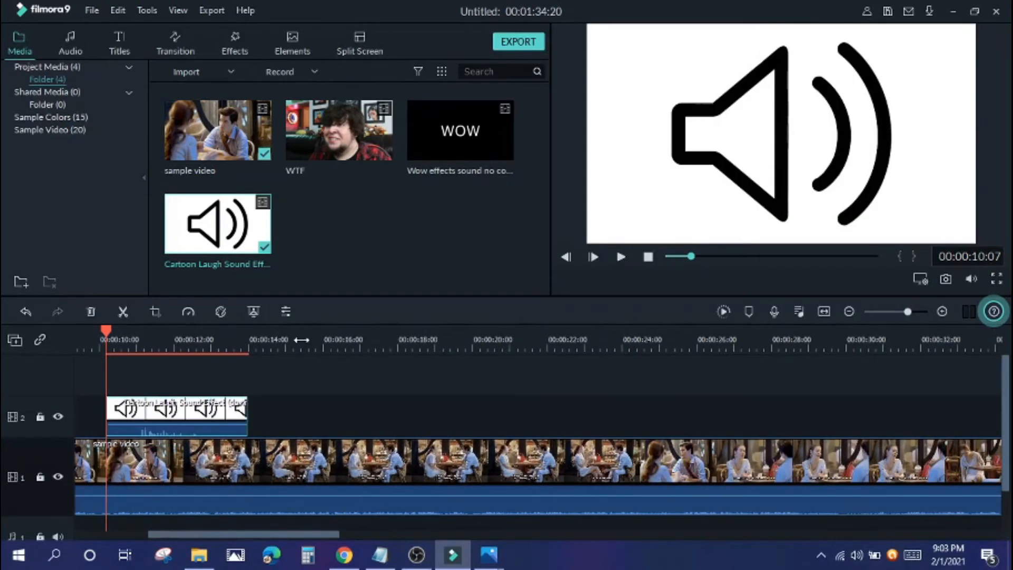
# Split the Cartoon Laugh clip at 00:00:11:03, just before the laughter, and ripple delete its silent lead-in
pyautogui.press('space')
pyautogui.moveTo(171, 330); pyautogui.dragTo(142, 337)
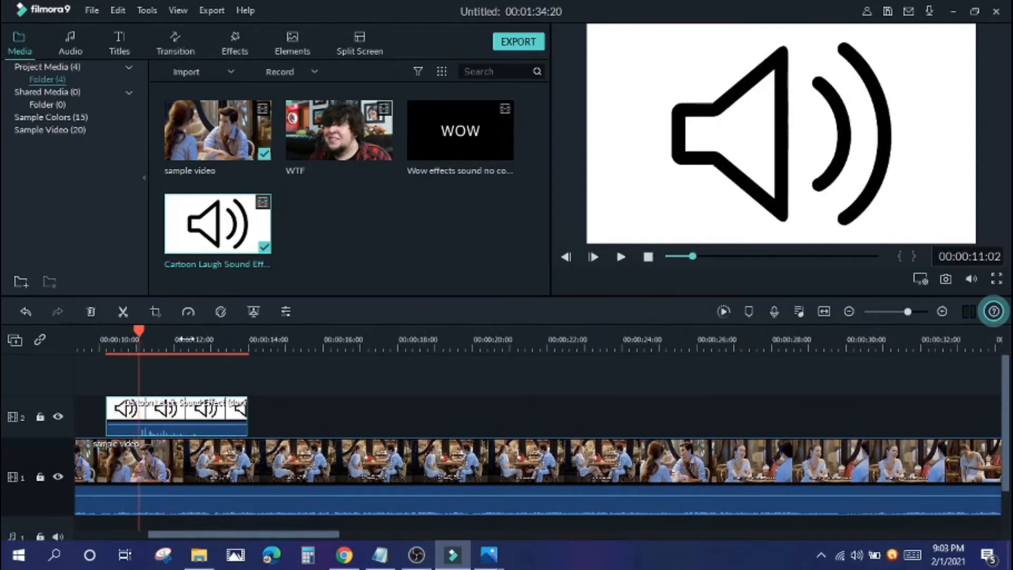
pyautogui.hotkey('ctrl', '=')
pyautogui.moveTo(164, 422)
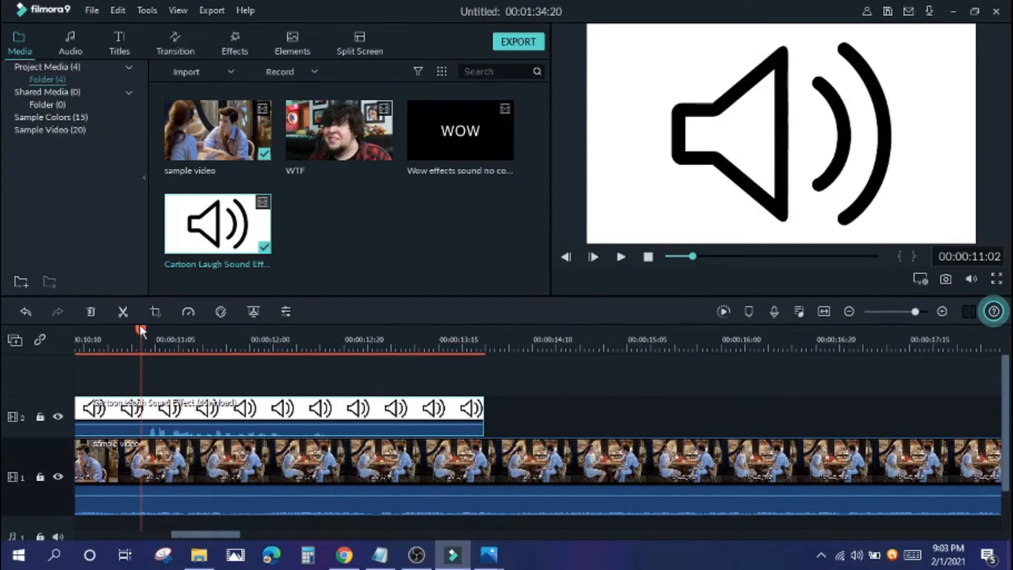
pyautogui.moveTo(220, 532); pyautogui.dragTo(198, 539)
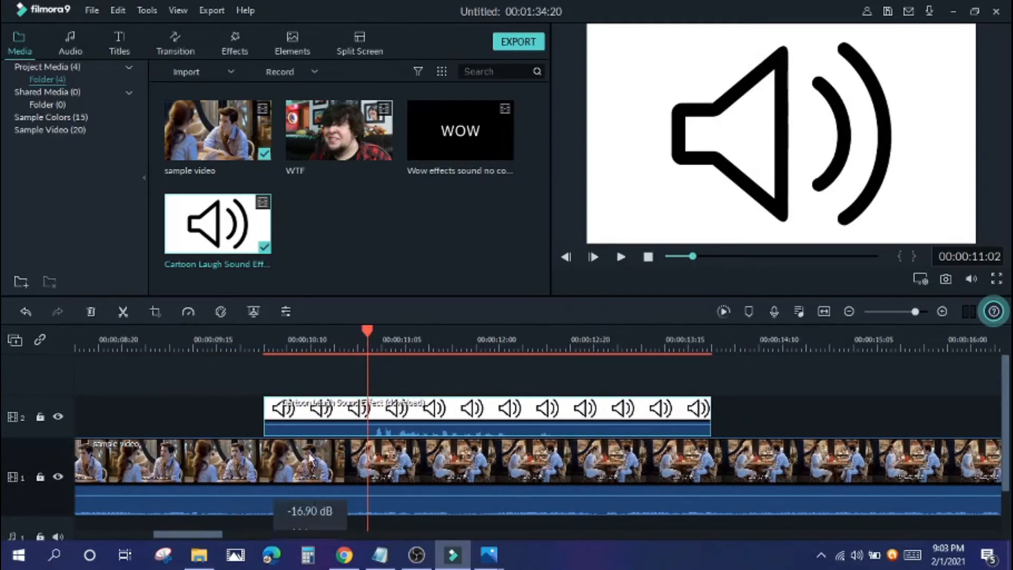
pyautogui.moveTo(369, 334)
pyautogui.mouseDown()
pyautogui.moveTo(338, 331)
pyautogui.moveTo(378, 342)
pyautogui.mouseUp()
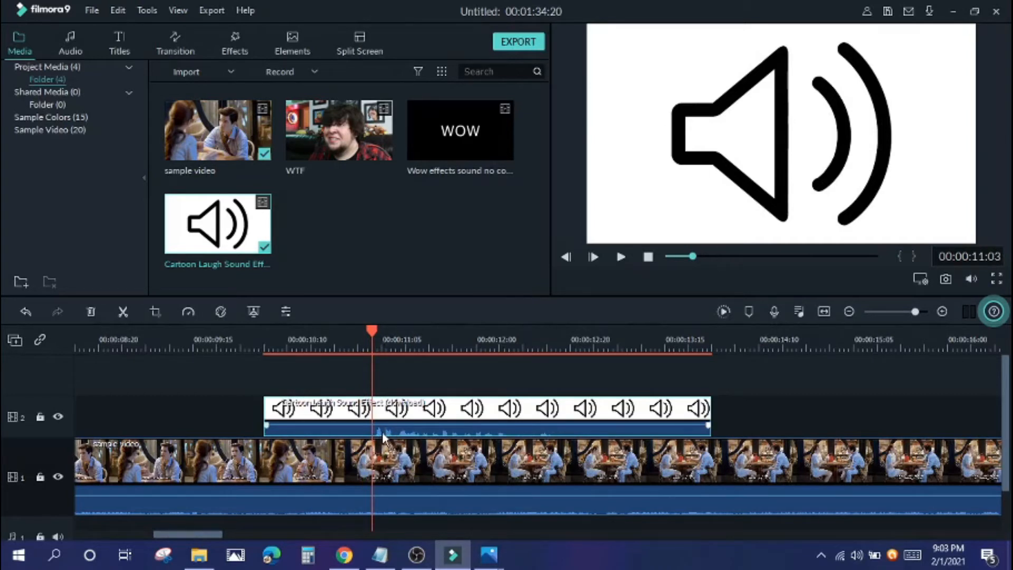
pyautogui.moveTo(400, 334); pyautogui.dragTo(374, 333)
pyautogui.rightClick(390, 412)
pyautogui.click(423, 106)
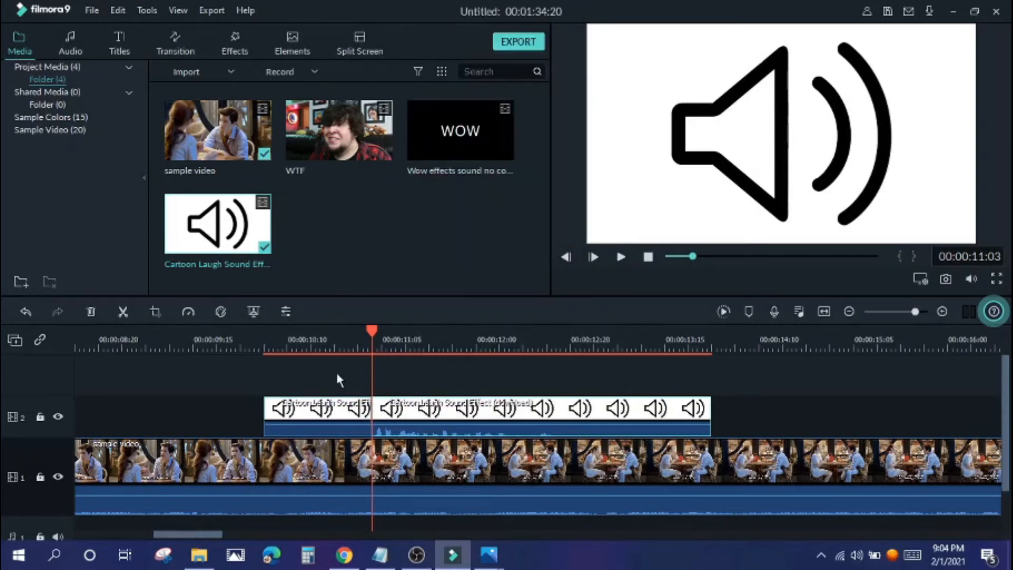
pyautogui.moveTo(342, 414); pyautogui.dragTo(261, 416)
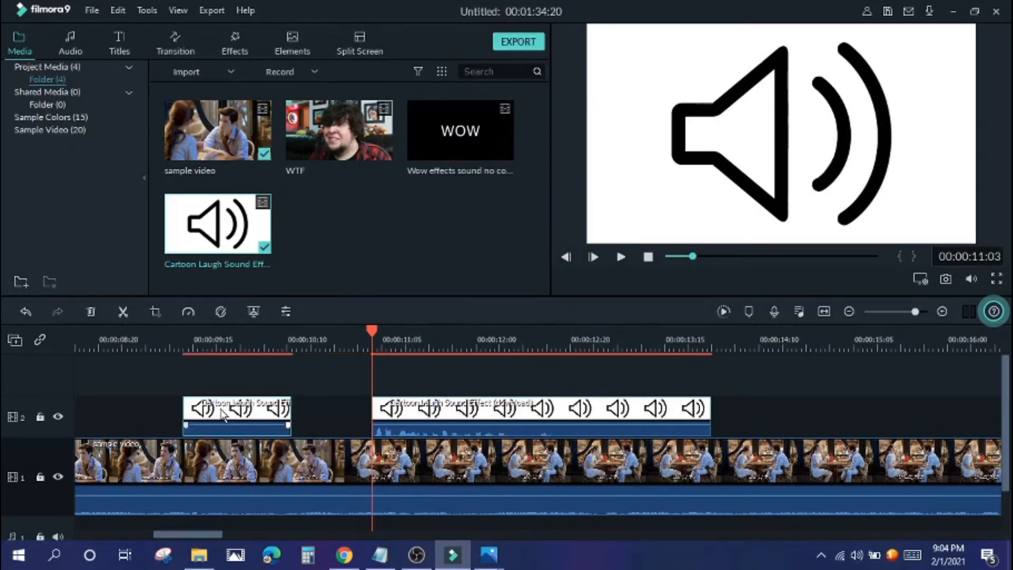
pyautogui.hotkey('alt', 'Delete')
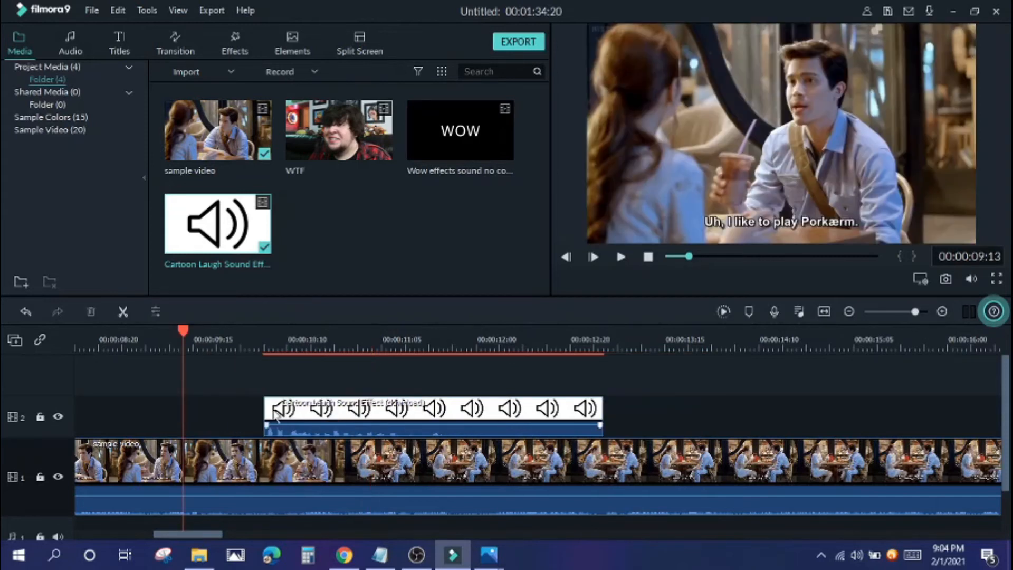
# Preview the lead-up to the trimmed laugh clip and set the playhead back to 00:00:09:24
pyautogui.press('space')
pyautogui.press('space')
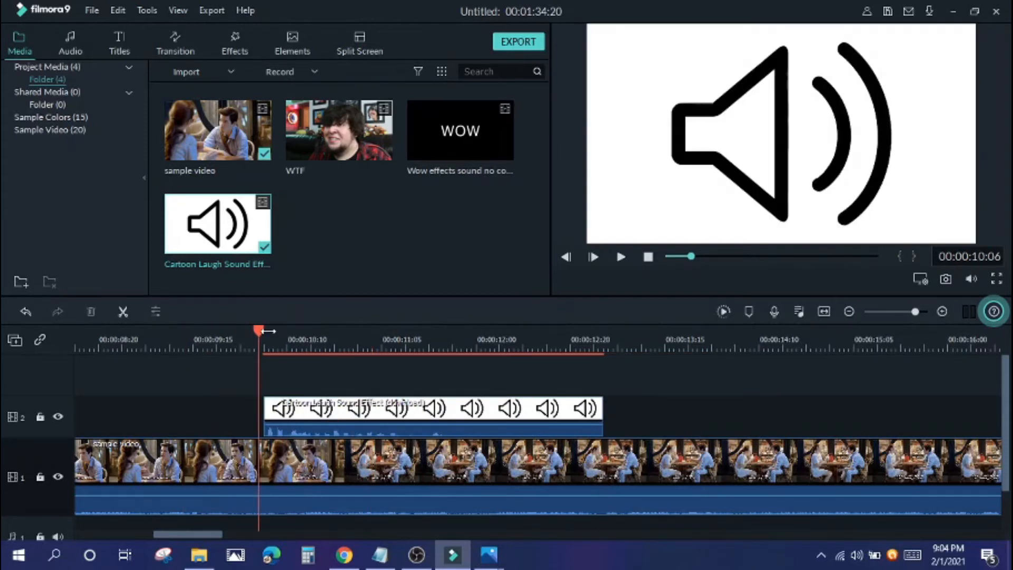
pyautogui.moveTo(259, 332); pyautogui.dragTo(239, 333)
pyautogui.scroll(2, 314, 422)
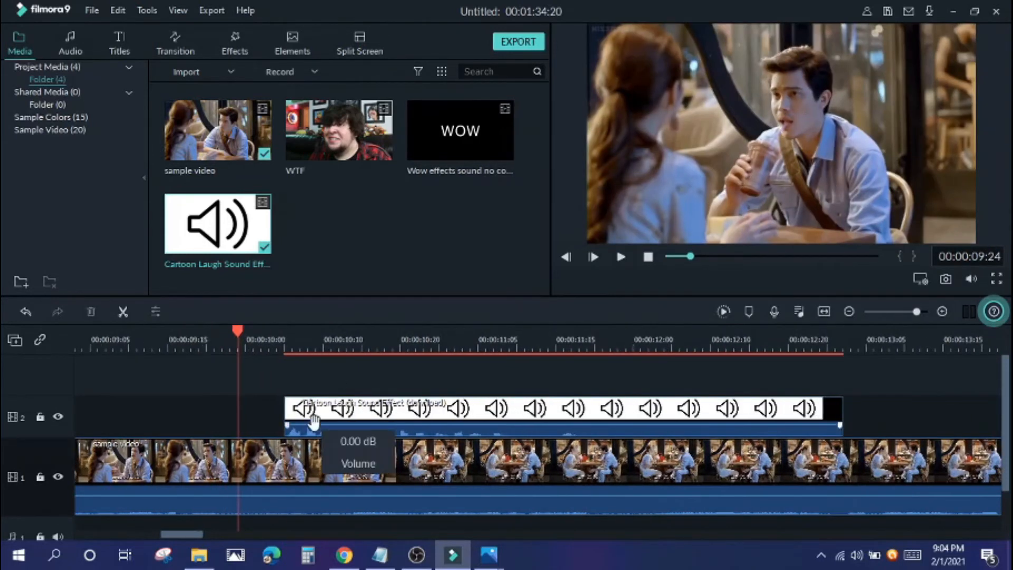
# Move the trimmed Cartoon Laugh clip on video track 2 earlier so it starts at 00:00:09:24
pyautogui.click(409, 417)
pyautogui.moveTo(407, 410); pyautogui.dragTo(385, 410)
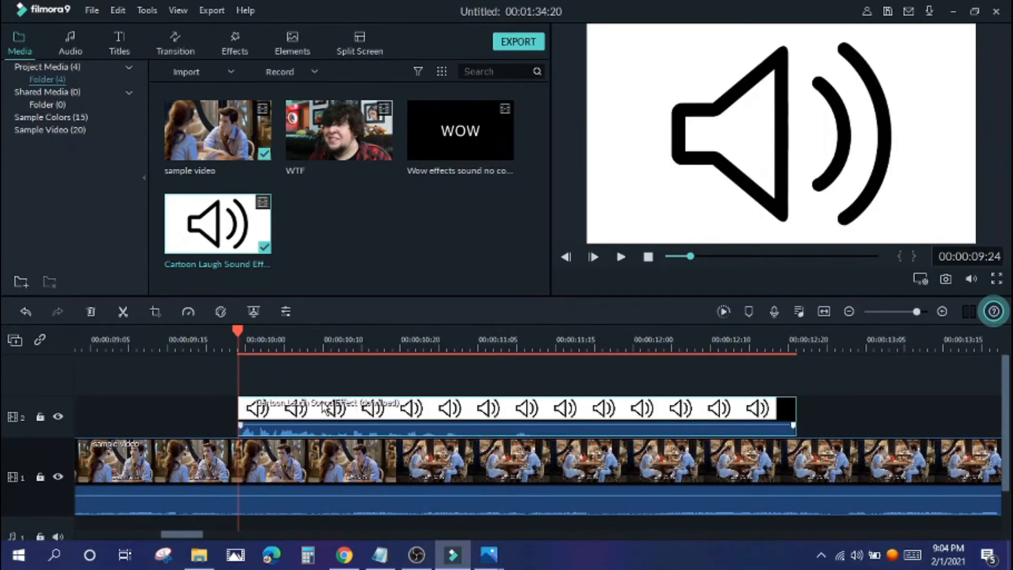
pyautogui.scroll(2, 405, 343)
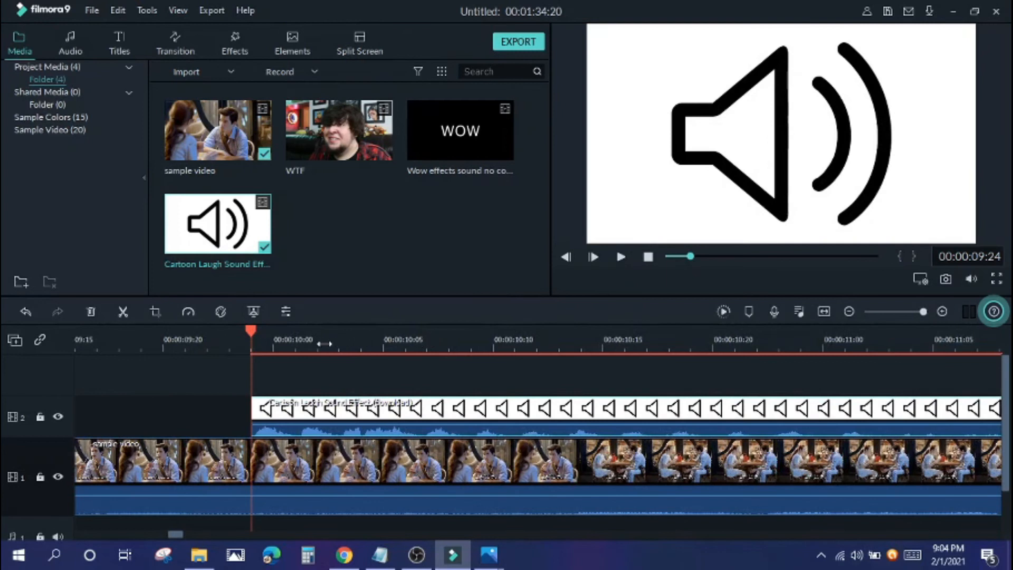
# Play back the section around the repositioned laugh clip to check its timing, and return the playhead to 00:00:09:18
pyautogui.moveTo(249, 339); pyautogui.dragTo(90, 350)
pyautogui.press('space')
pyautogui.press('space')
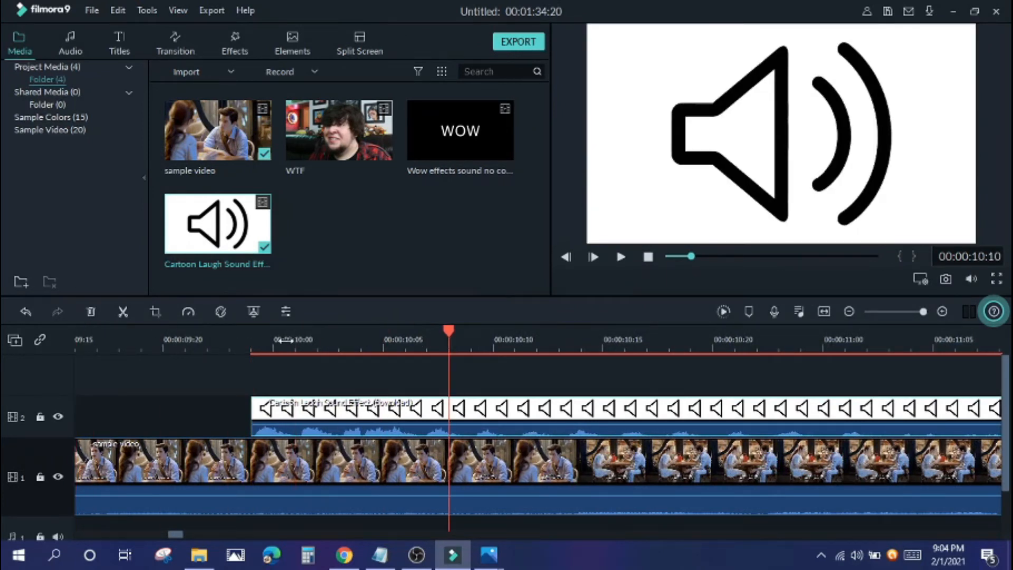
pyautogui.moveTo(457, 337); pyautogui.dragTo(4, 360)
pyautogui.press('space')
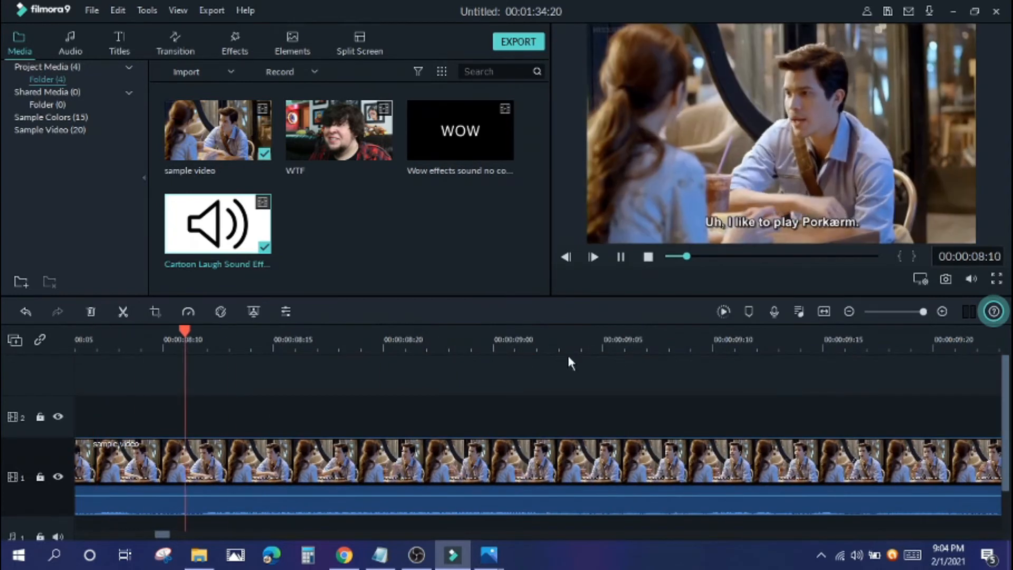
pyautogui.moveTo(641, 339); pyautogui.dragTo(431, 352)
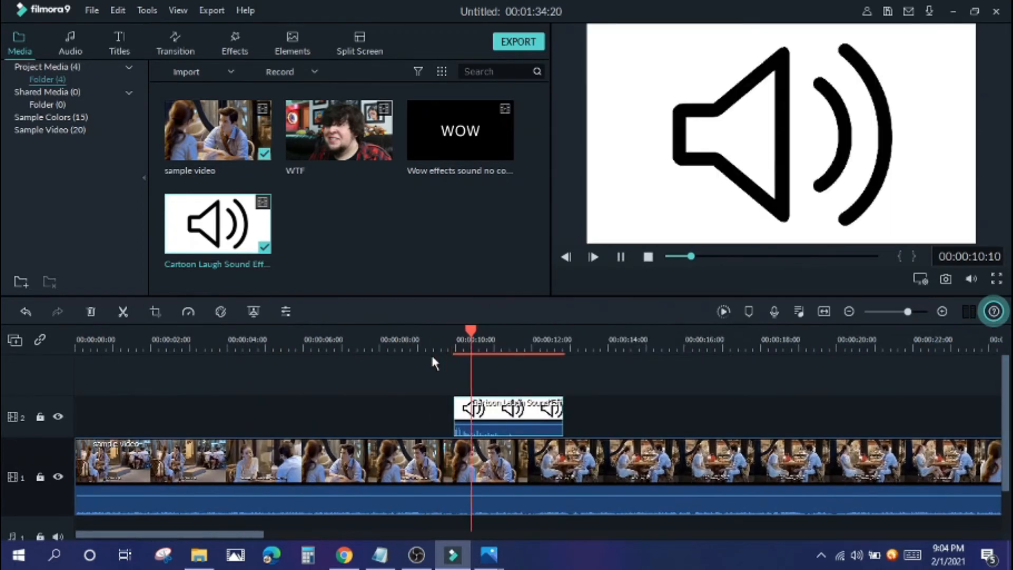
pyautogui.moveTo(734, 337); pyautogui.dragTo(380, 375)
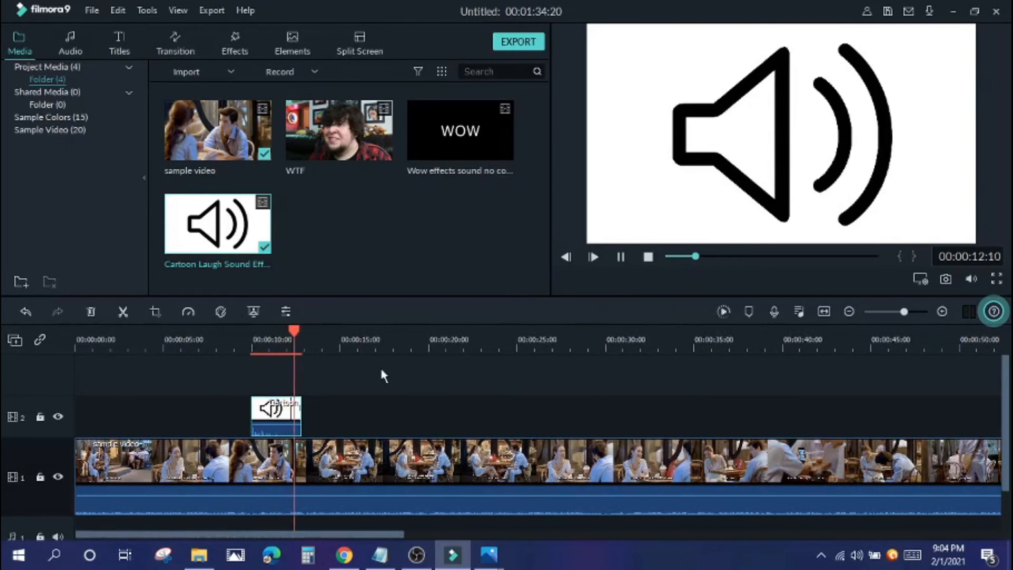
pyautogui.click(600, 339)
pyautogui.click(262, 340)
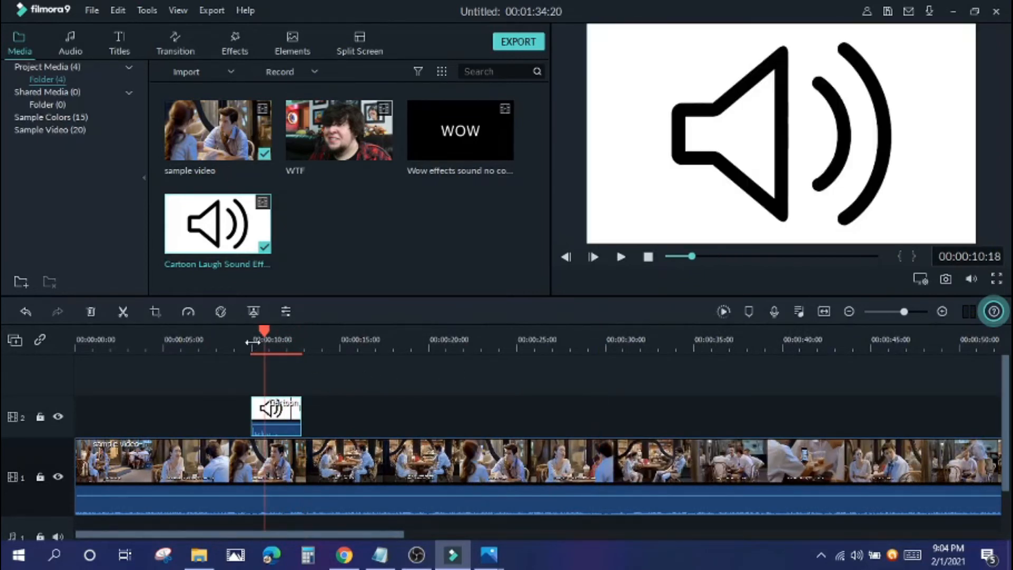
pyautogui.moveTo(265, 366); pyautogui.dragTo(241, 367)
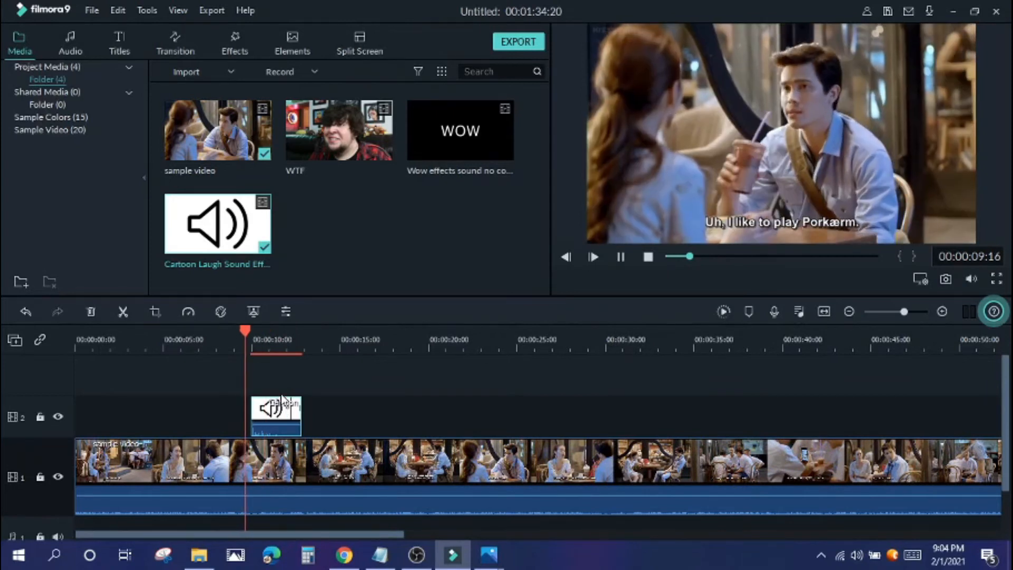
pyautogui.moveTo(256, 330); pyautogui.dragTo(248, 331)
# Detach the audio of the Cartoon Laugh clip and delete its picture from video track 2, keeping only the sound
pyautogui.scroll(-1, 311, 377)
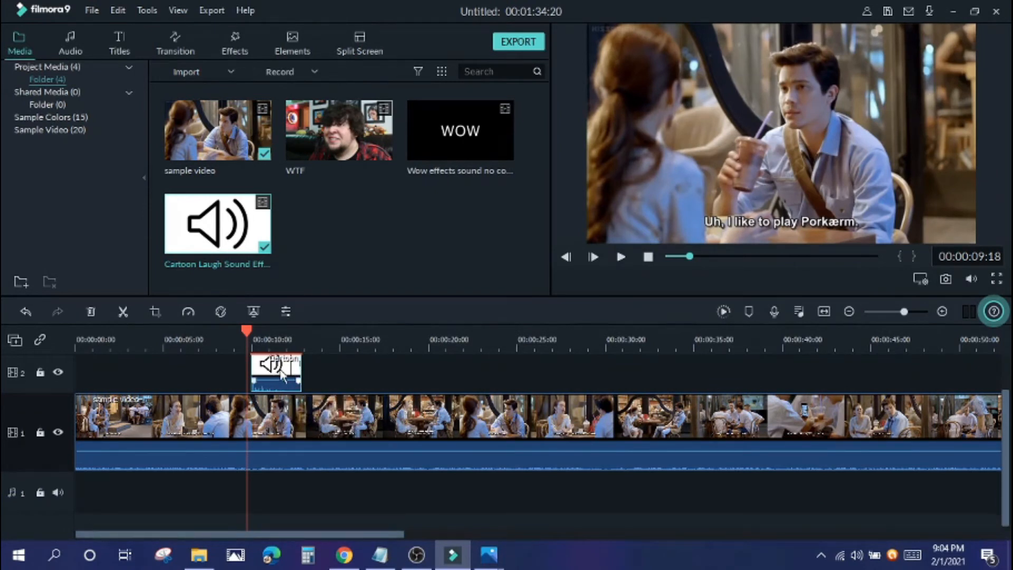
pyautogui.scroll(1, 318, 407)
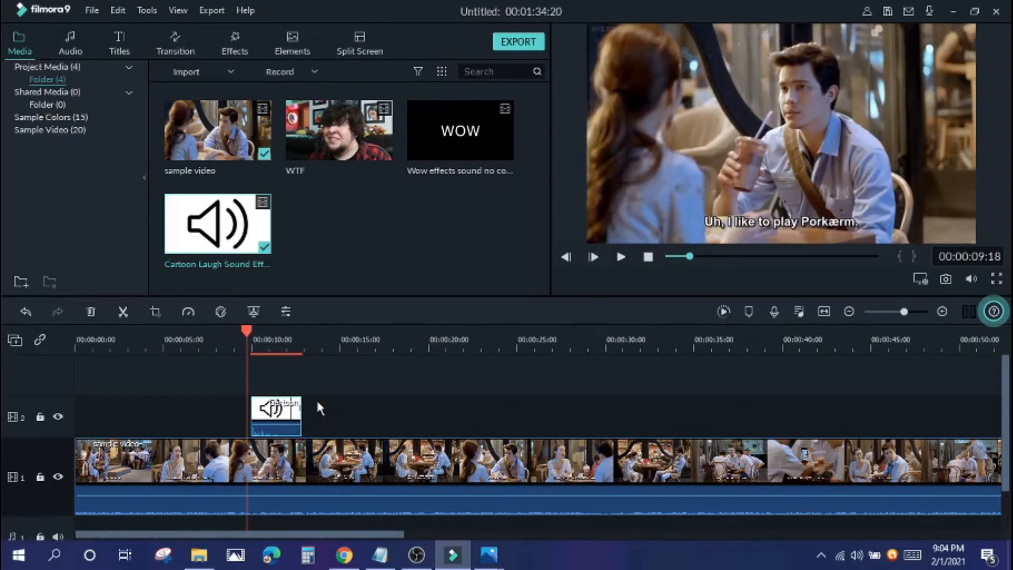
pyautogui.scroll(-1, 316, 398)
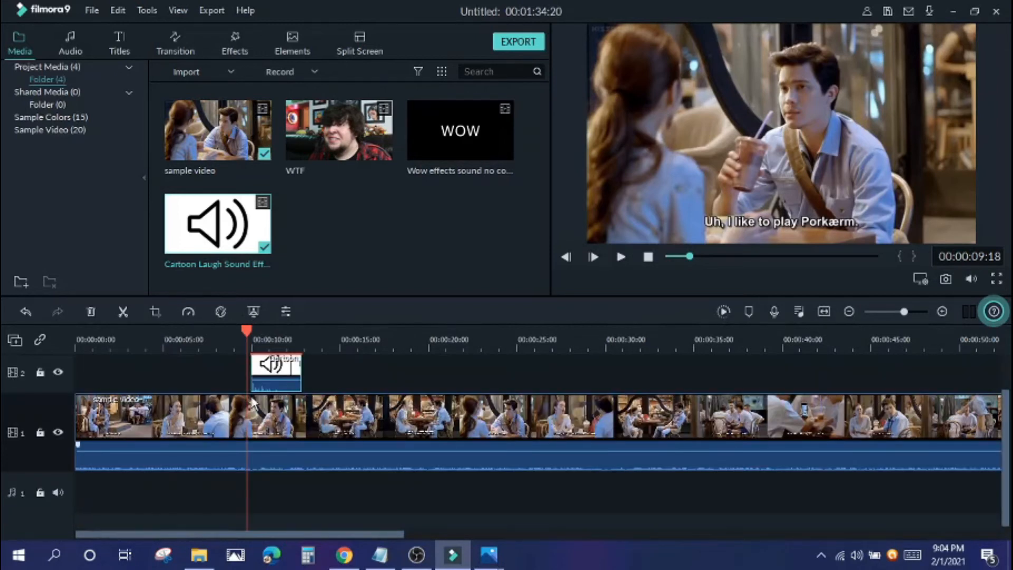
pyautogui.rightClick(276, 376)
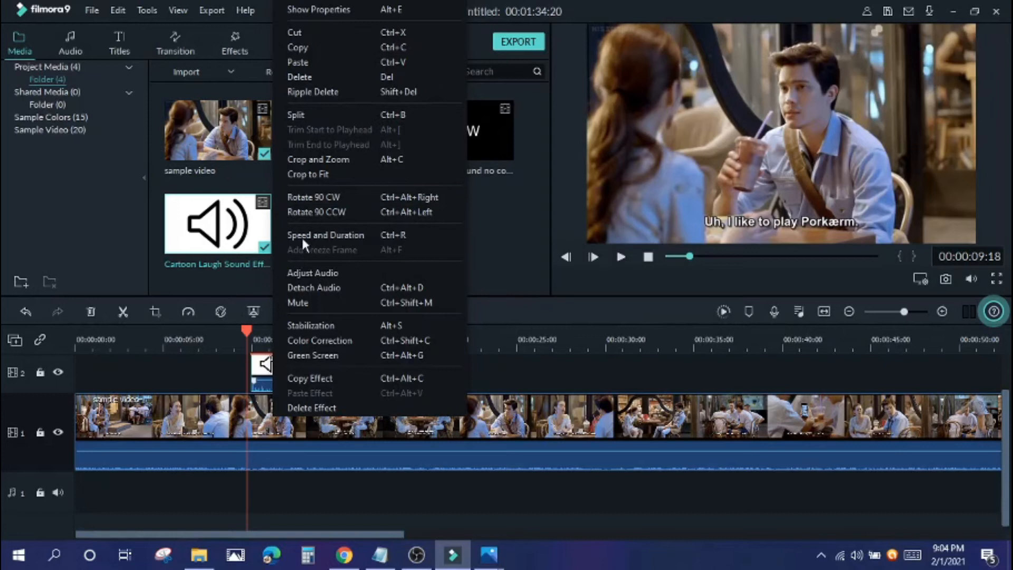
pyautogui.click(319, 288)
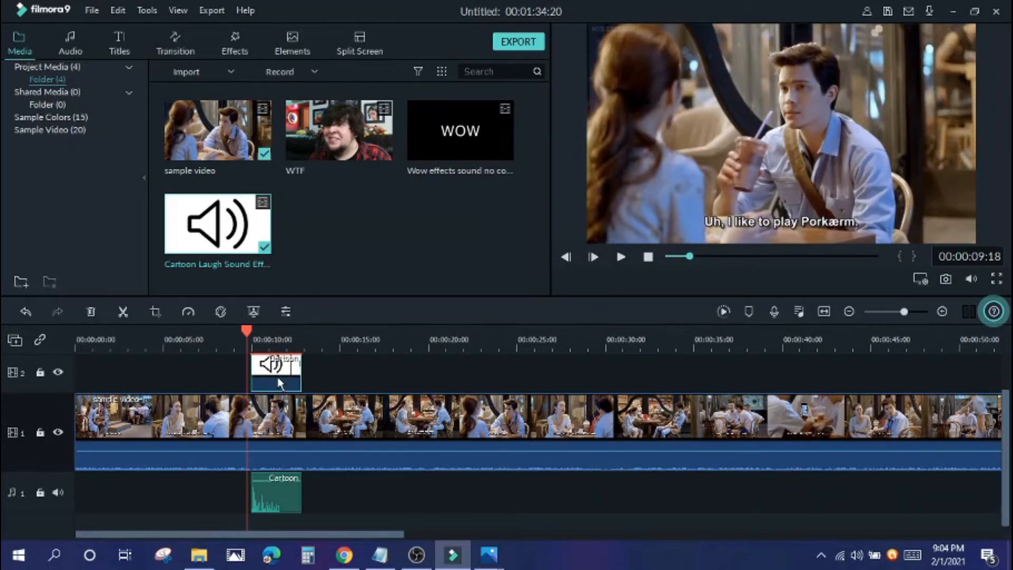
pyautogui.press('Delete')
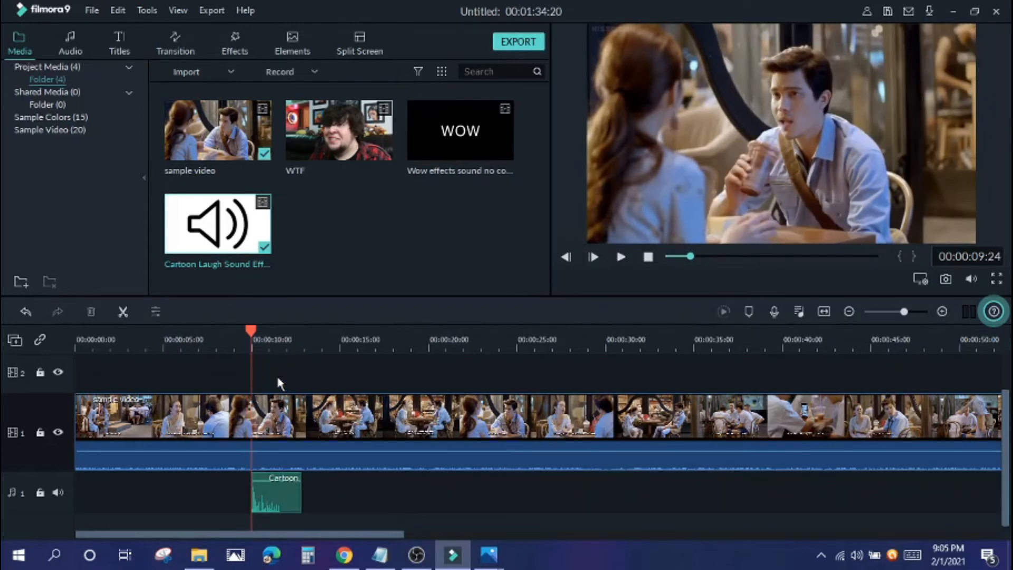
# Play the sample video on to 00:00:14:21 and place the Wow effects clip there on video track 2
pyautogui.press('space')
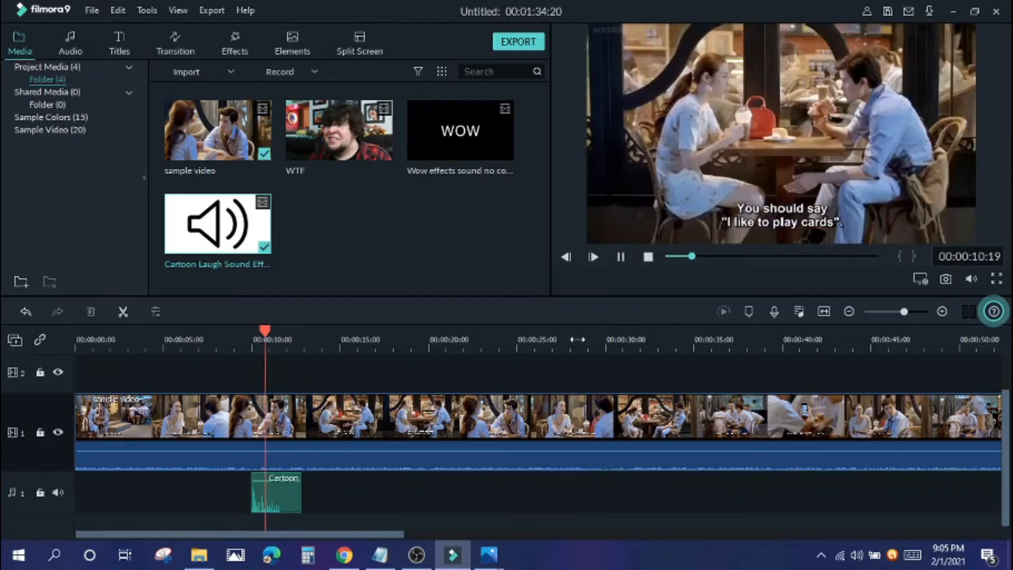
pyautogui.scroll(-1, 393, 348)
pyautogui.scroll(-1, 393, 348)
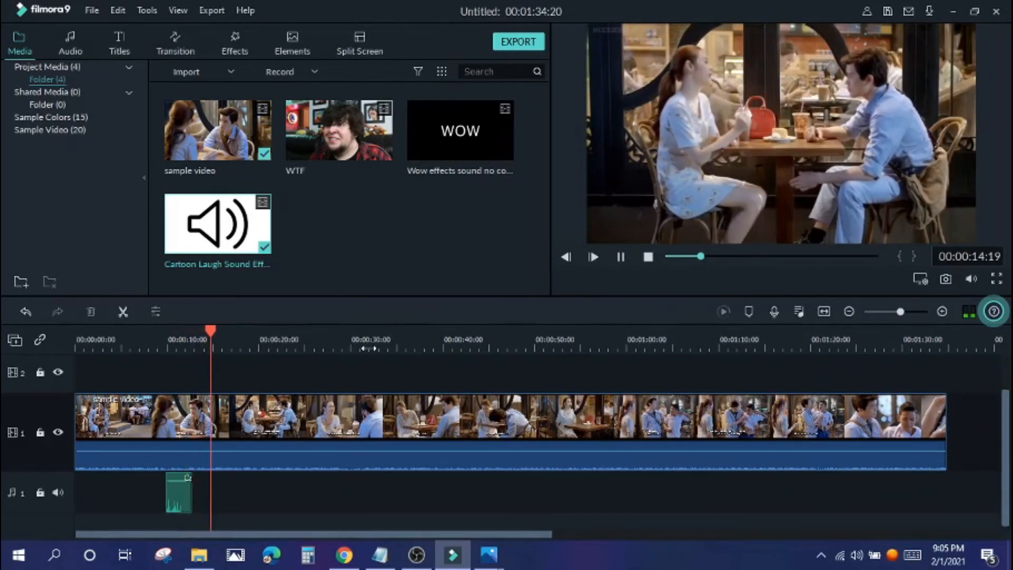
pyautogui.press('space')
pyautogui.click(483, 144)
pyautogui.moveTo(485, 141); pyautogui.dragTo(211, 379)
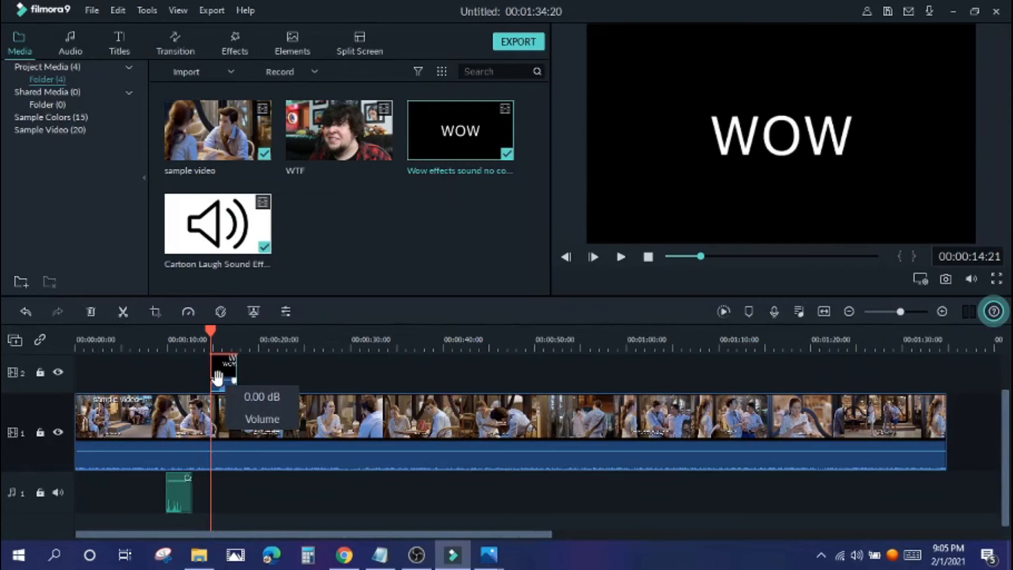
# Detach the audio of the Wow effects clip and delete its picture from video track 2
pyautogui.rightClick(222, 382)
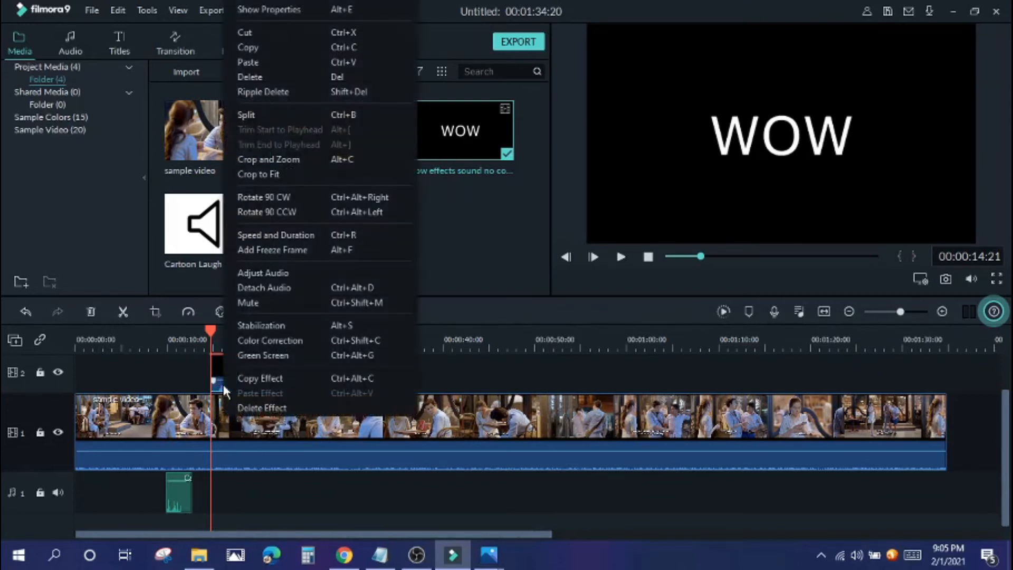
pyautogui.click(299, 289)
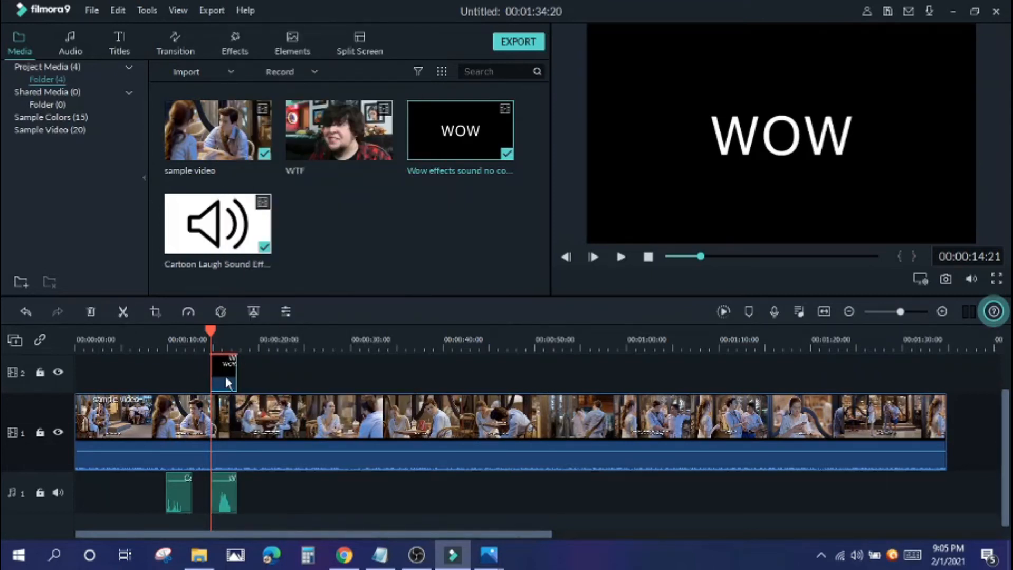
pyautogui.press('Delete')
# Split the Wow sound on audio track 1 at 00:00:15:16, just before the sound begins, and ripple delete its silent lead-in
pyautogui.press('space')
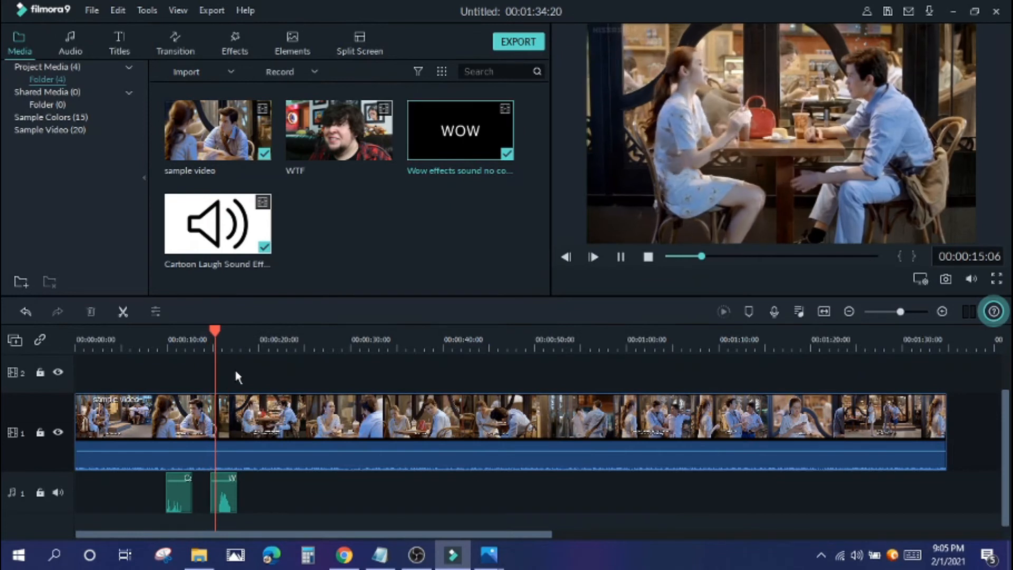
pyautogui.hotkey('ctrl', '=')
pyautogui.press('space')
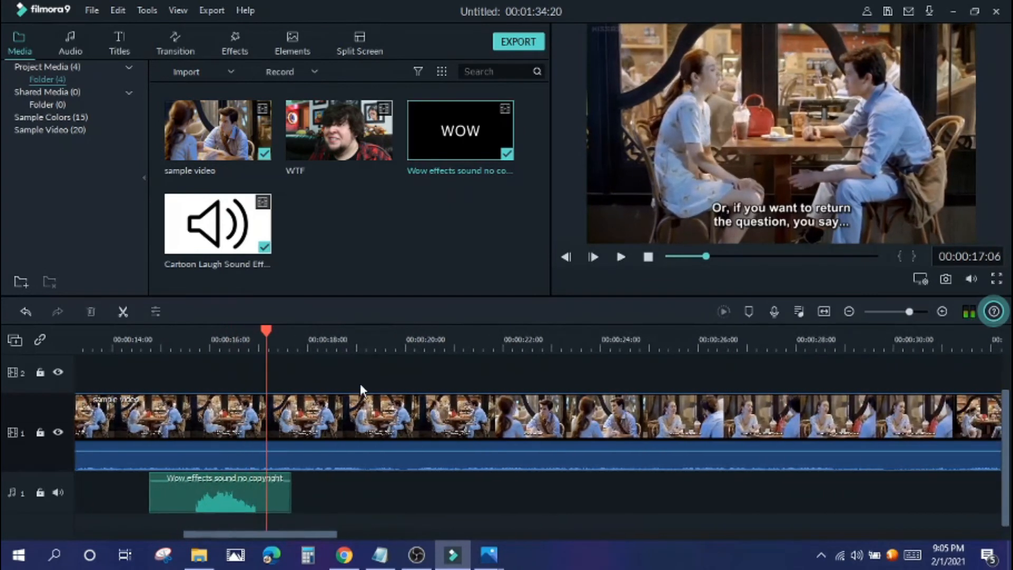
pyautogui.scroll(-1, 267, 527)
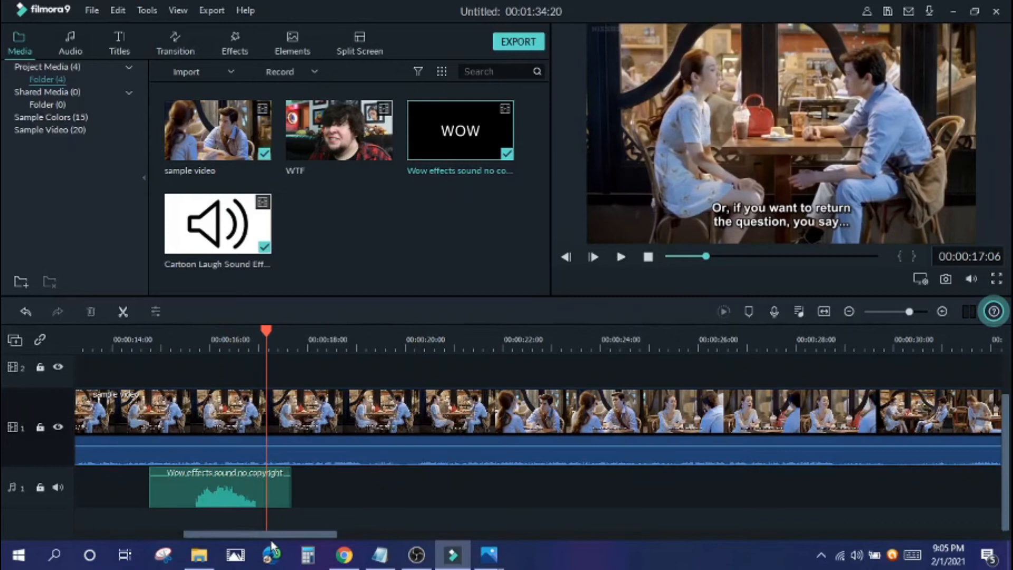
pyautogui.hscroll(-3, 270, 536)
pyautogui.click(388, 341)
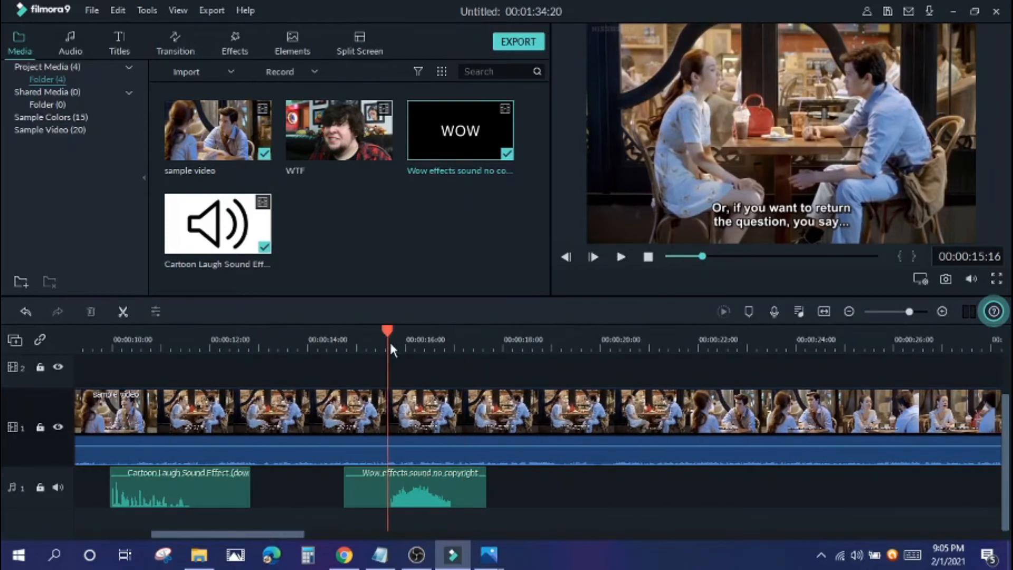
pyautogui.rightClick(402, 491)
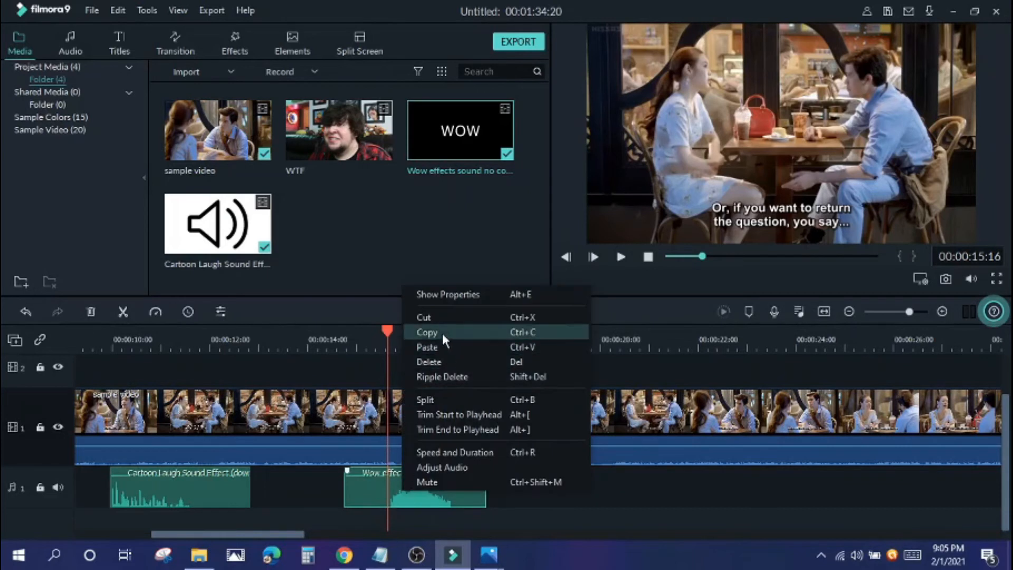
pyautogui.click(432, 395)
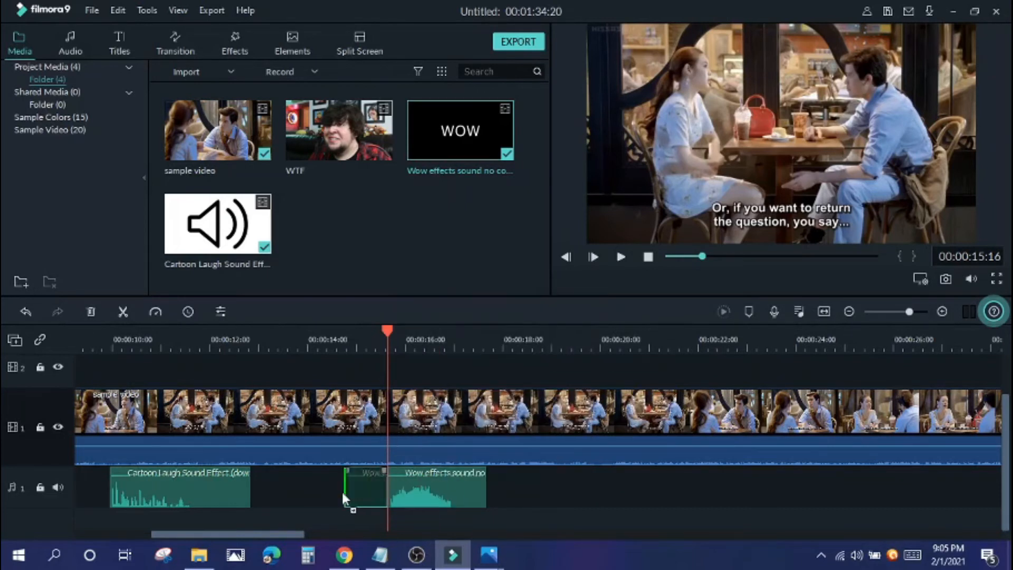
pyautogui.moveTo(343, 499); pyautogui.dragTo(330, 501)
pyautogui.hotkey('shift', 'Delete')
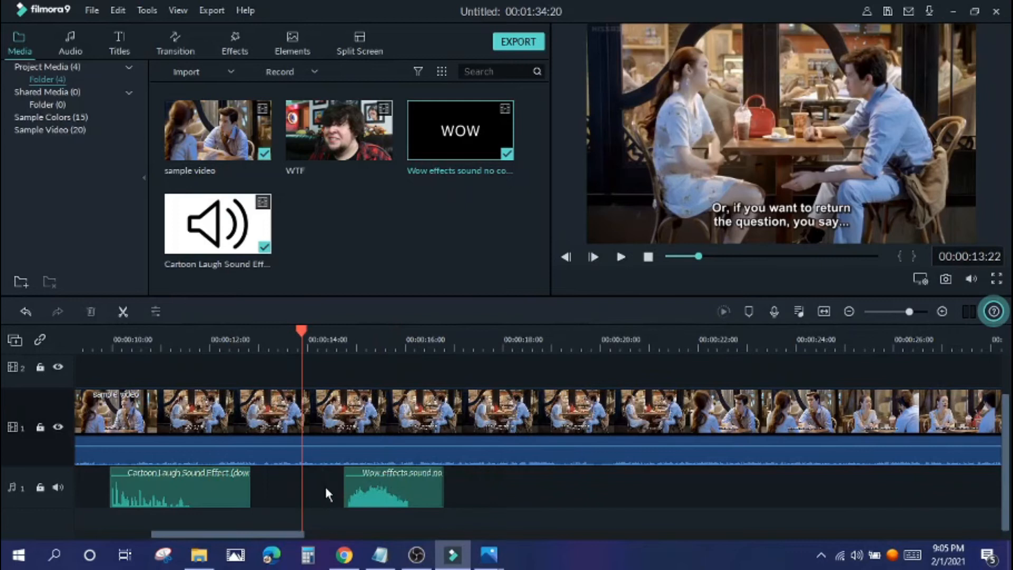
# Play on to the "What if I don't want to know?" line and insert the WTF clip into video track 1 at 00:00:24:21
pyautogui.press('space')
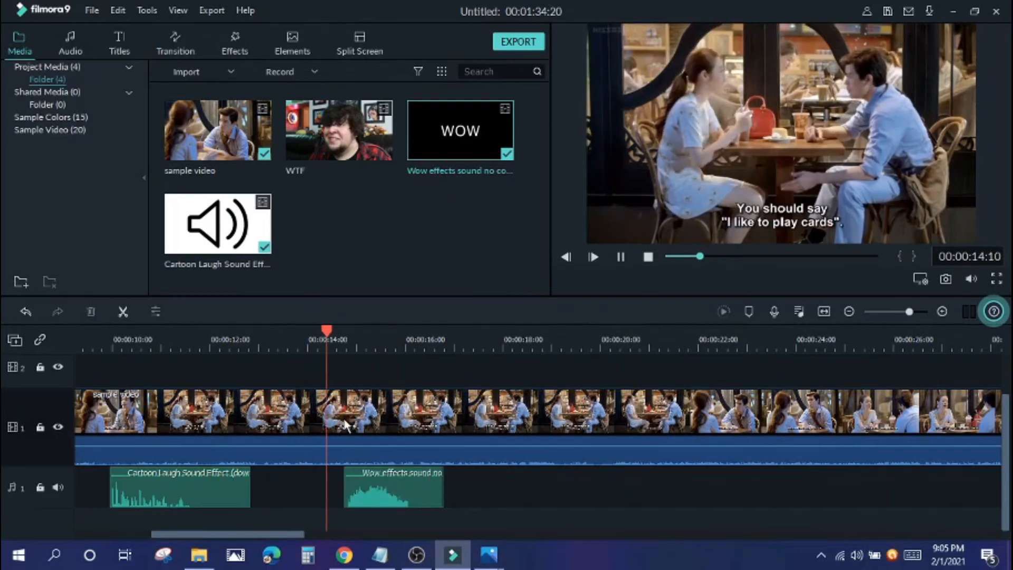
pyautogui.moveTo(757, 343); pyautogui.dragTo(374, 379)
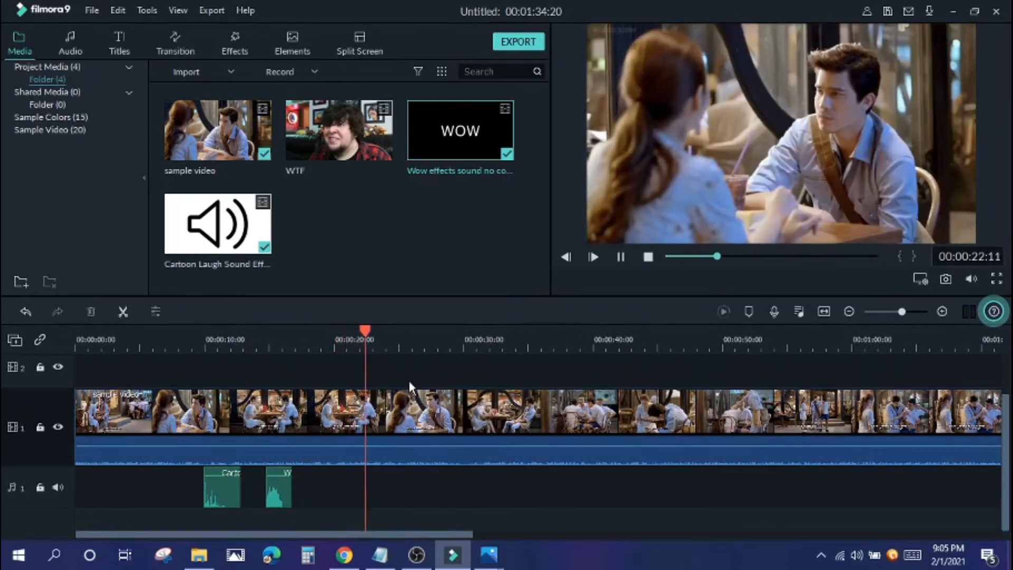
pyautogui.press('space')
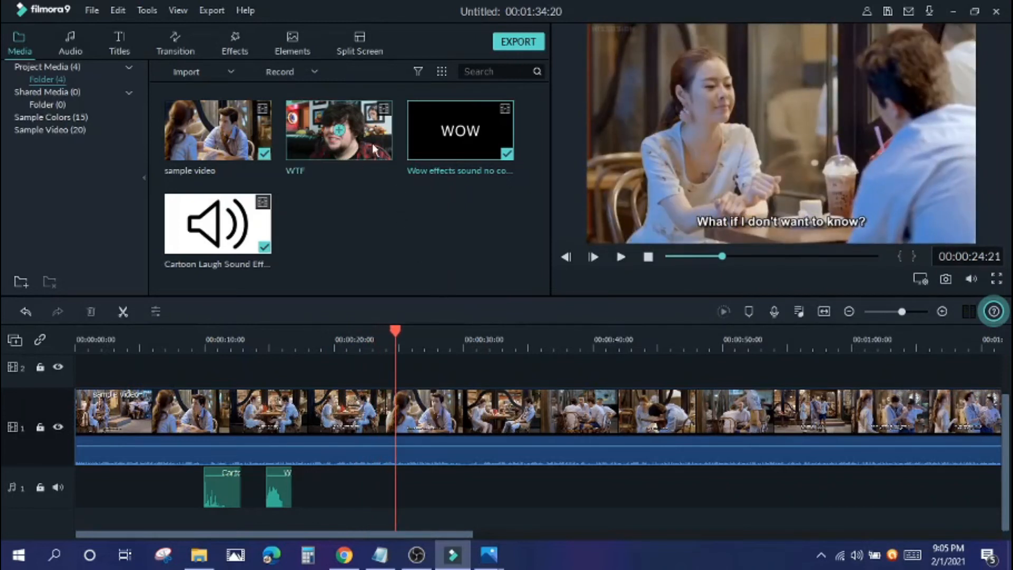
pyautogui.moveTo(368, 151); pyautogui.dragTo(409, 404)
# Preview the WTF clip, split it at 00:00:26:12, and delete its second part so the sample video closes the gap
pyautogui.press('space')
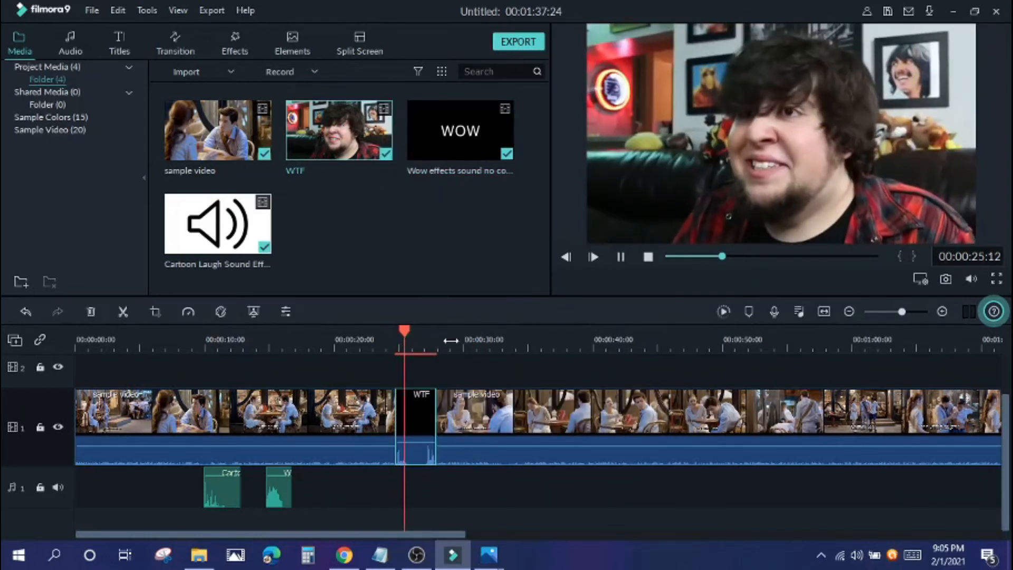
pyautogui.moveTo(450, 342); pyautogui.dragTo(567, 342)
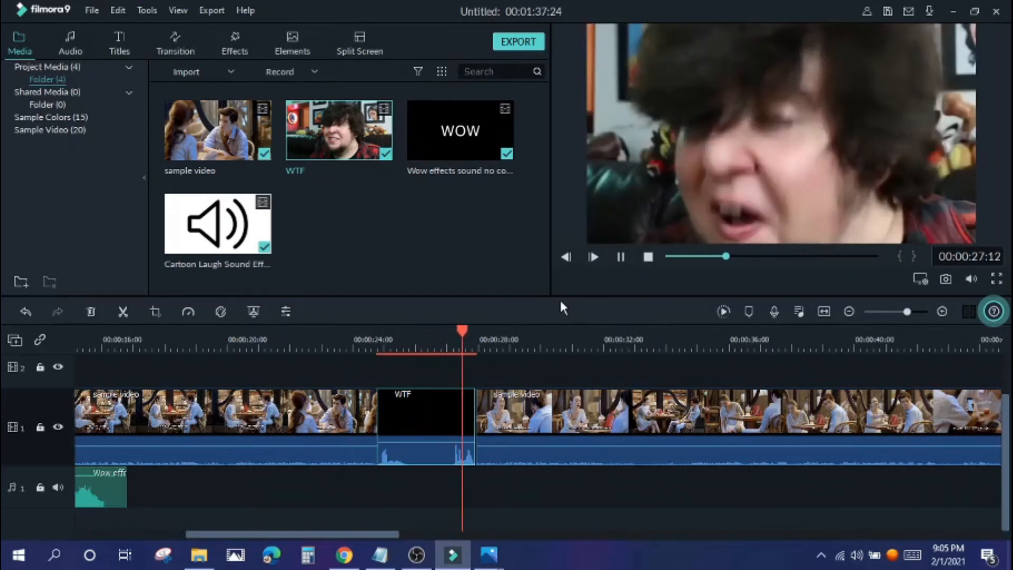
pyautogui.click(442, 349)
pyautogui.moveTo(440, 335); pyautogui.dragTo(431, 335)
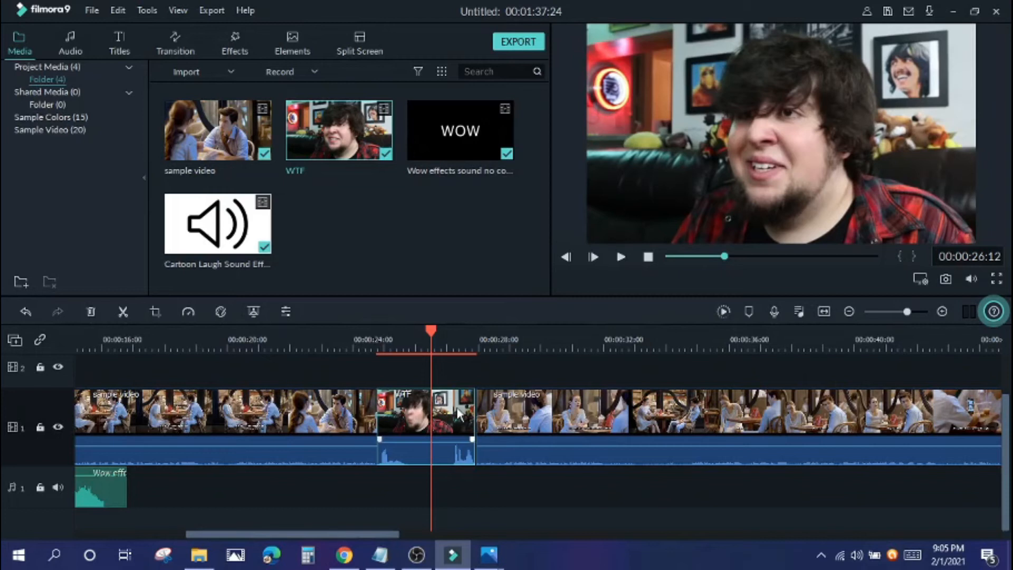
pyautogui.rightClick(447, 411)
pyautogui.click(512, 112)
pyautogui.click(457, 446)
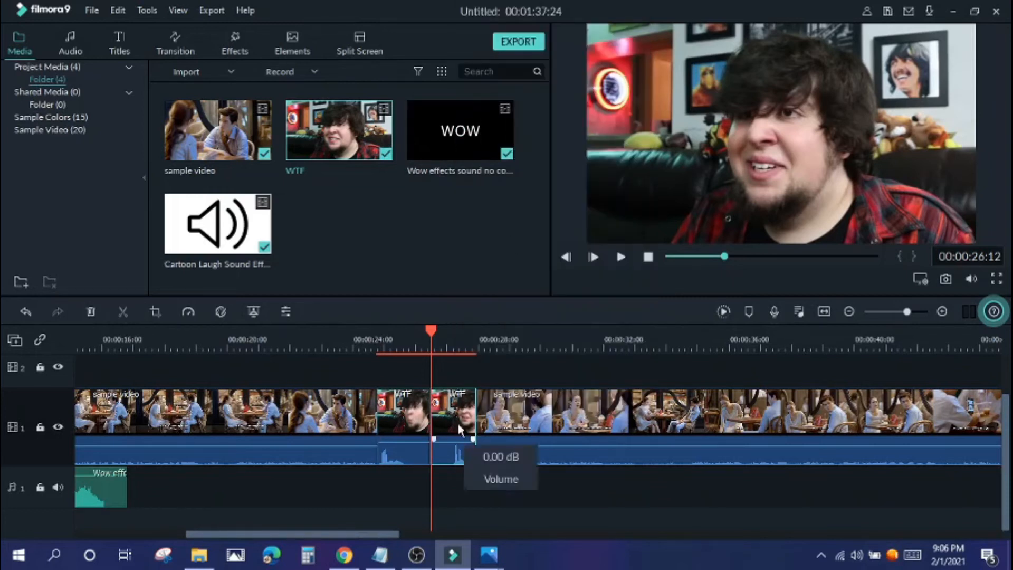
pyautogui.press('Delete')
# Play back the passage around the shortened WTF clip and set the playhead to 00:00:24:07
pyautogui.click(321, 344)
pyautogui.press('space')
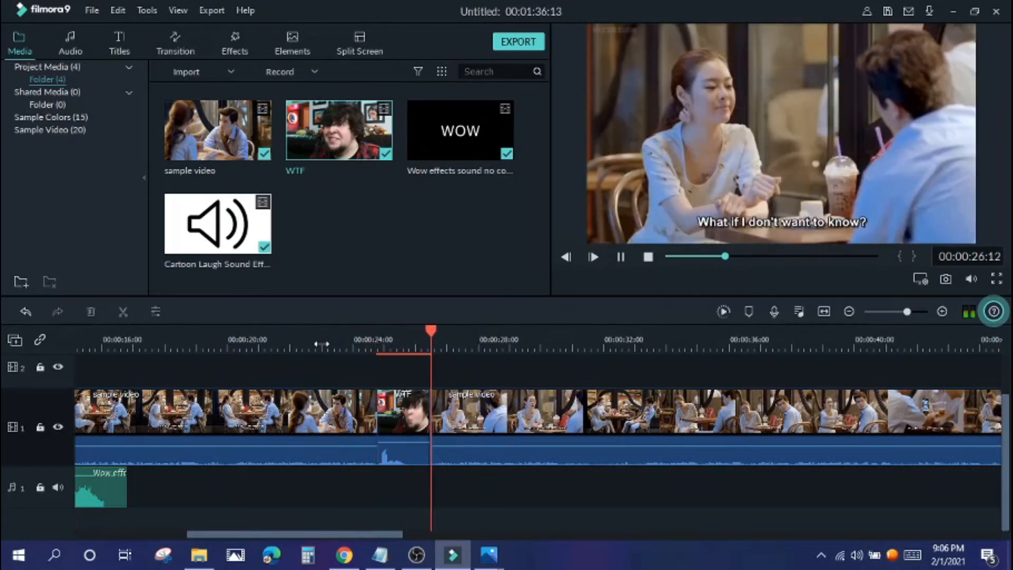
pyautogui.click(387, 341)
pyautogui.moveTo(388, 331); pyautogui.dragTo(363, 335)
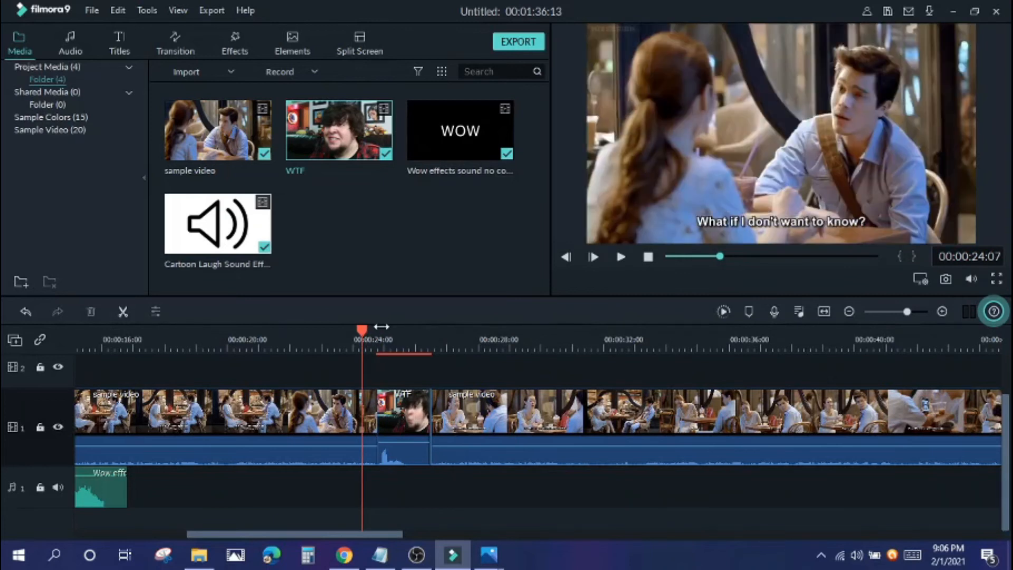
# Scrub to the WTF clip and play back the passage from 00:00:24:10 to the clip's end
pyautogui.moveTo(363, 331); pyautogui.dragTo(389, 344)
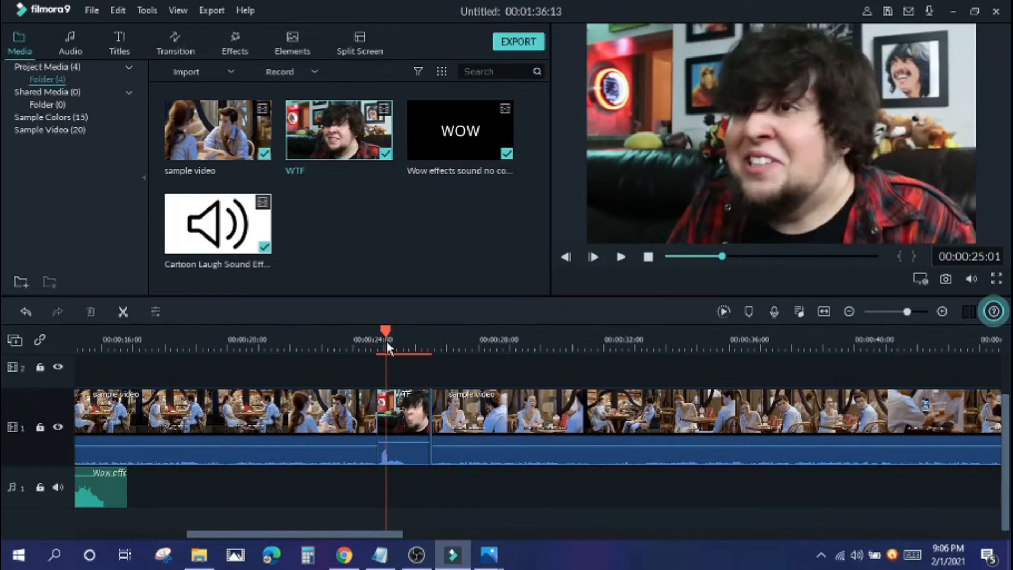
pyautogui.click(368, 342)
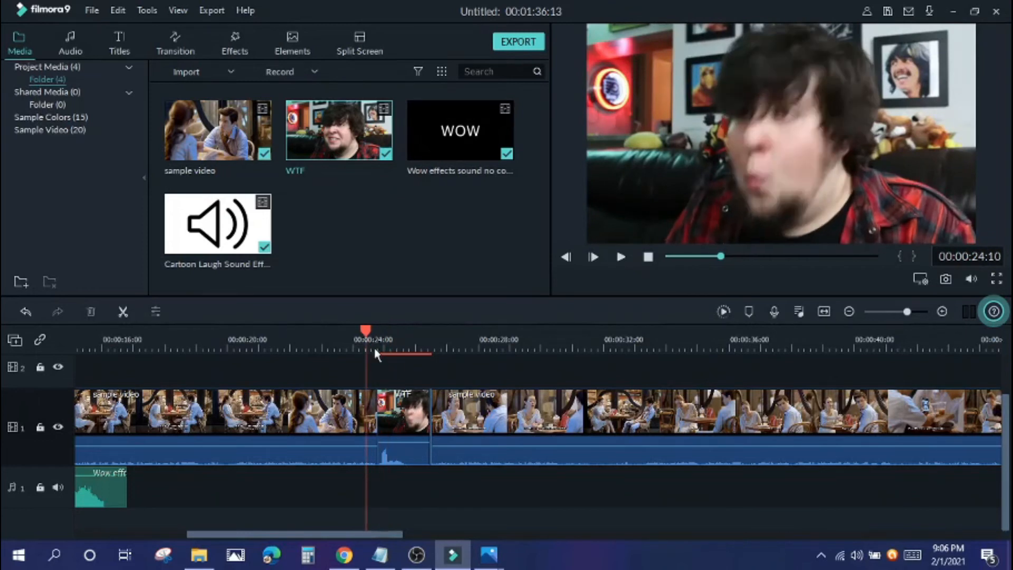
pyautogui.click(404, 407)
pyautogui.moveTo(413, 431); pyautogui.dragTo(413, 433)
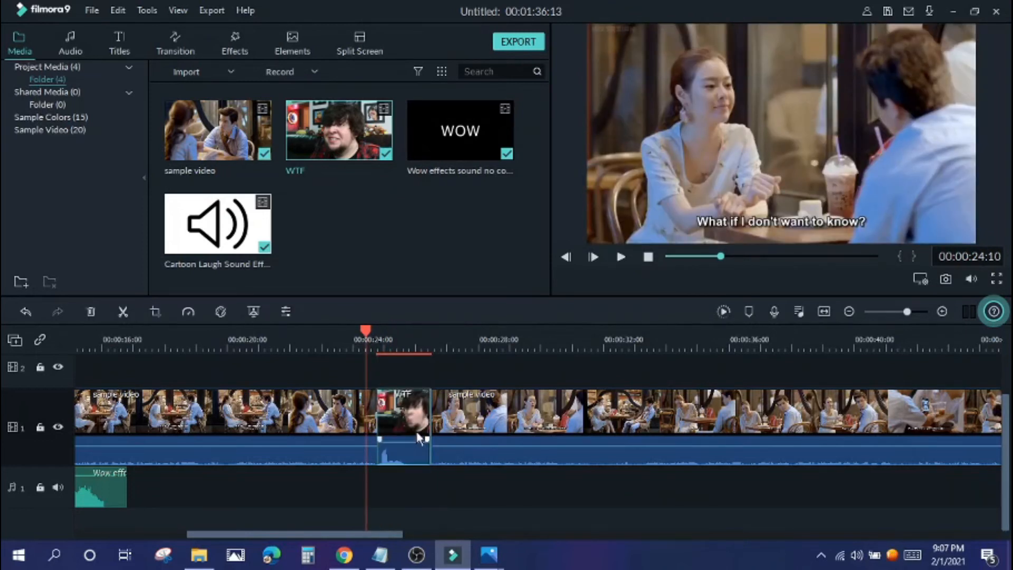
pyautogui.press('space')
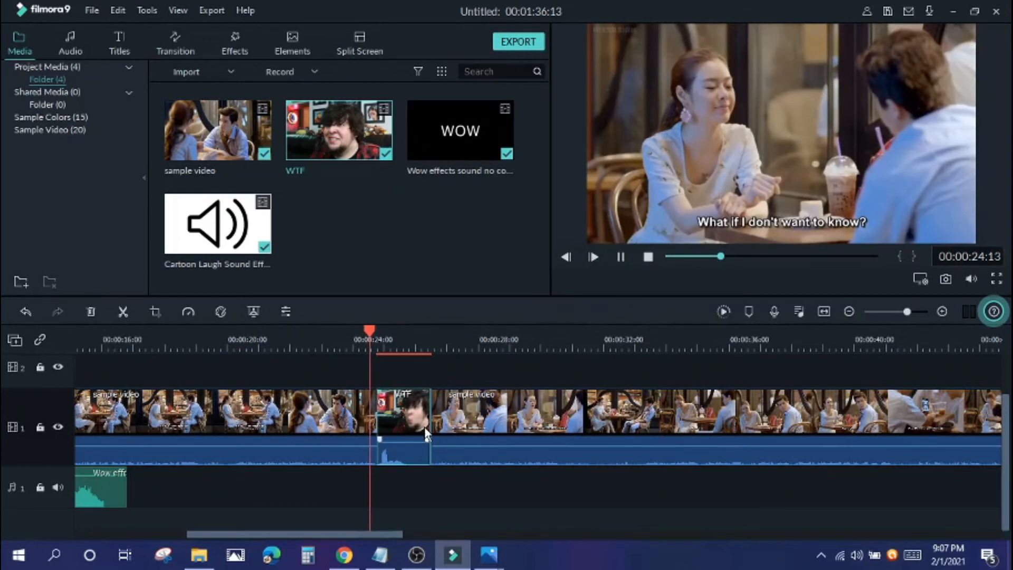
pyautogui.press('space')
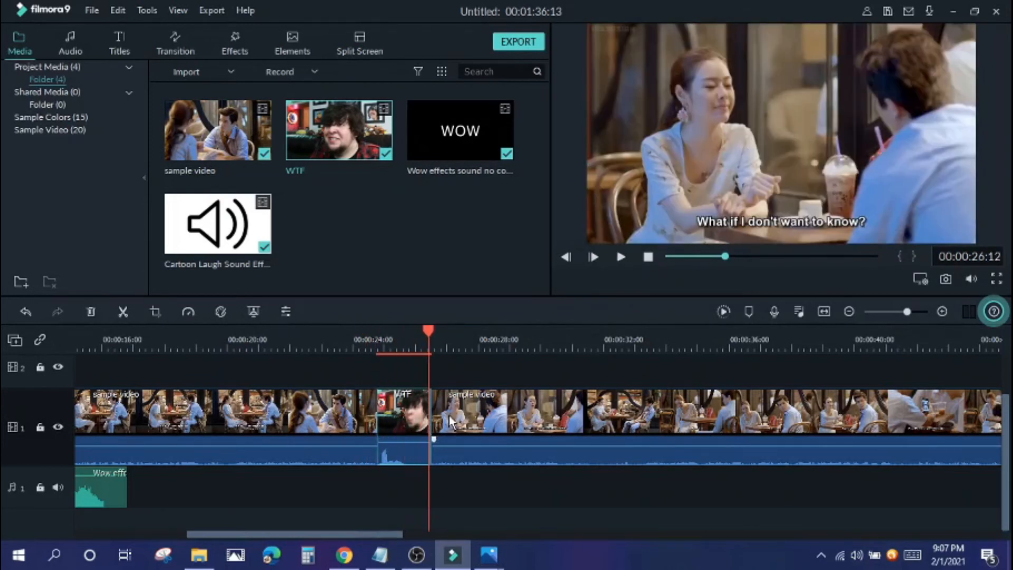
# Play on to the "It's ok, but you will look like an idiot." line, split the sample video at 00:00:30:16 and delete the remainder
pyautogui.scroll(-3, 347, 453)
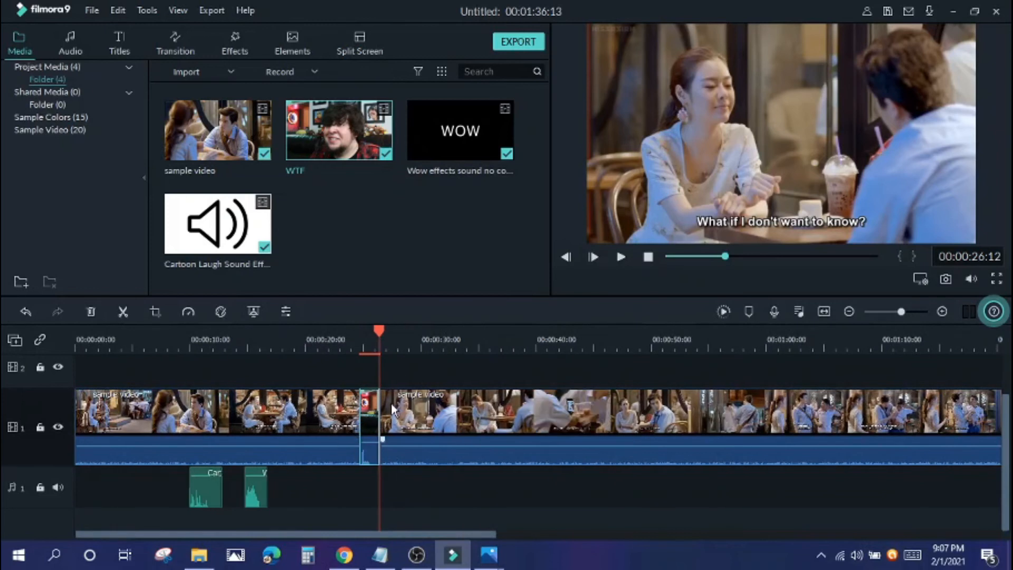
pyautogui.press('space')
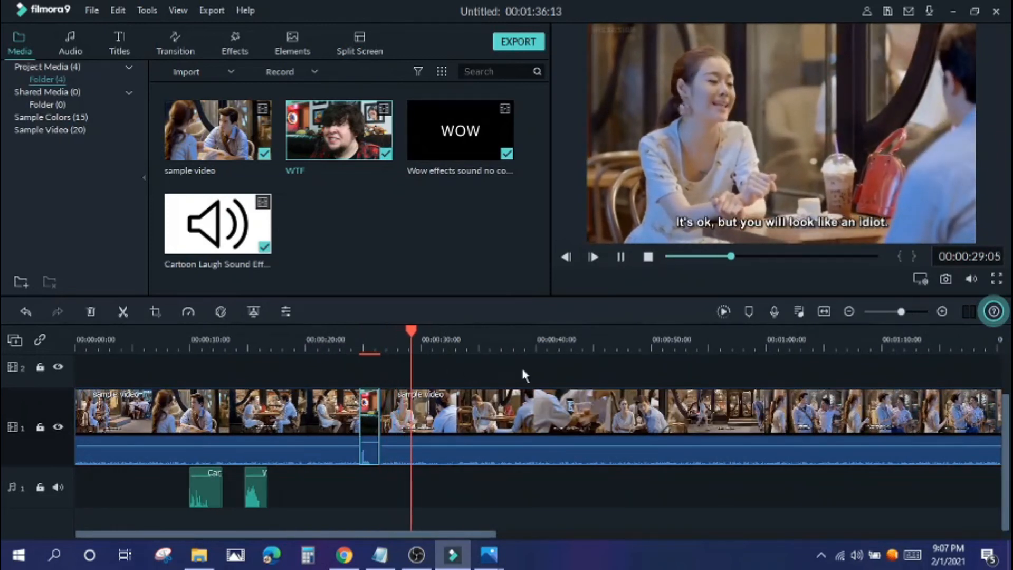
pyautogui.press('space')
pyautogui.scroll(-3, 631, 343)
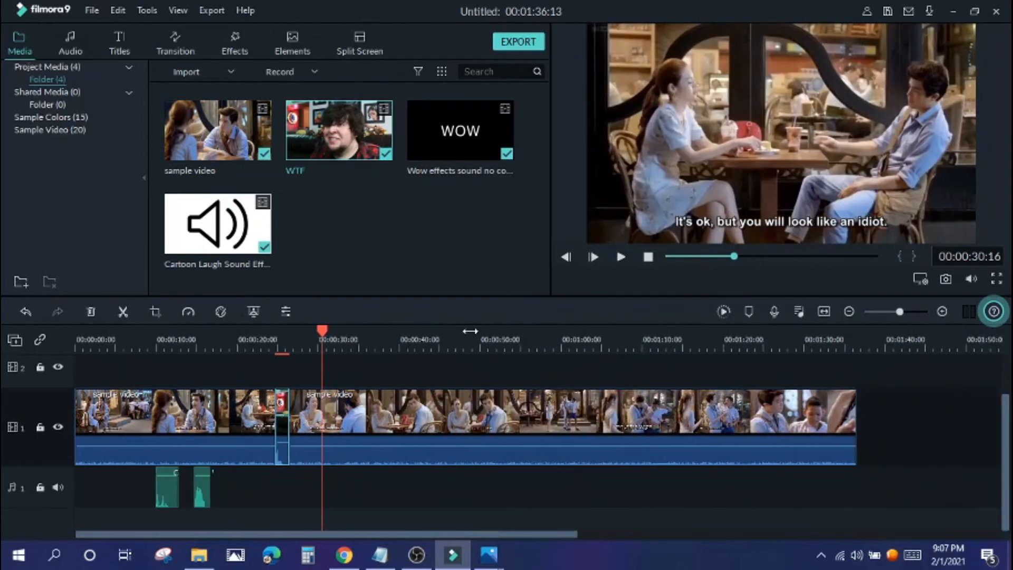
pyautogui.rightClick(421, 420)
pyautogui.click(454, 113)
pyautogui.click(392, 411)
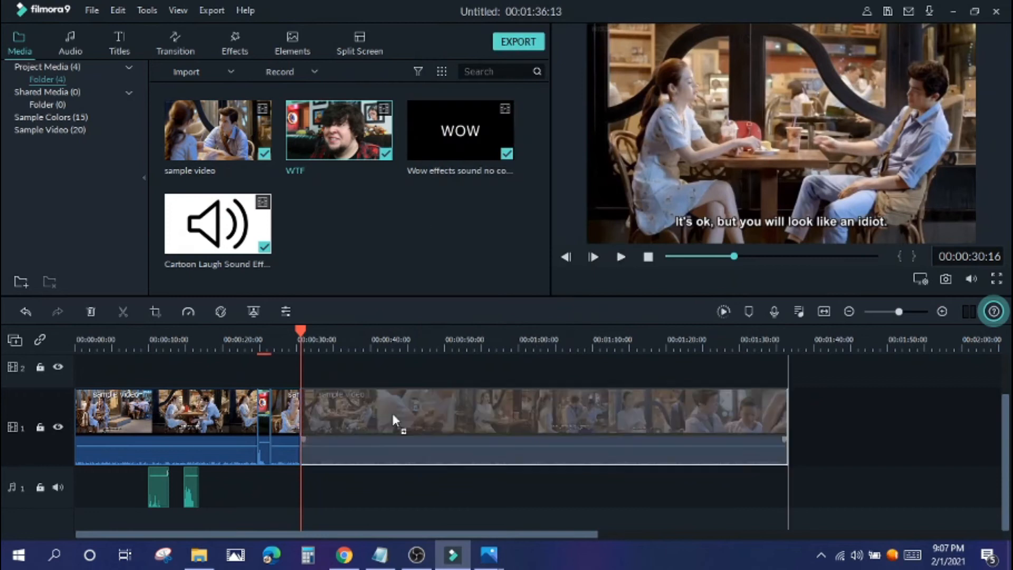
pyautogui.press('Delete')
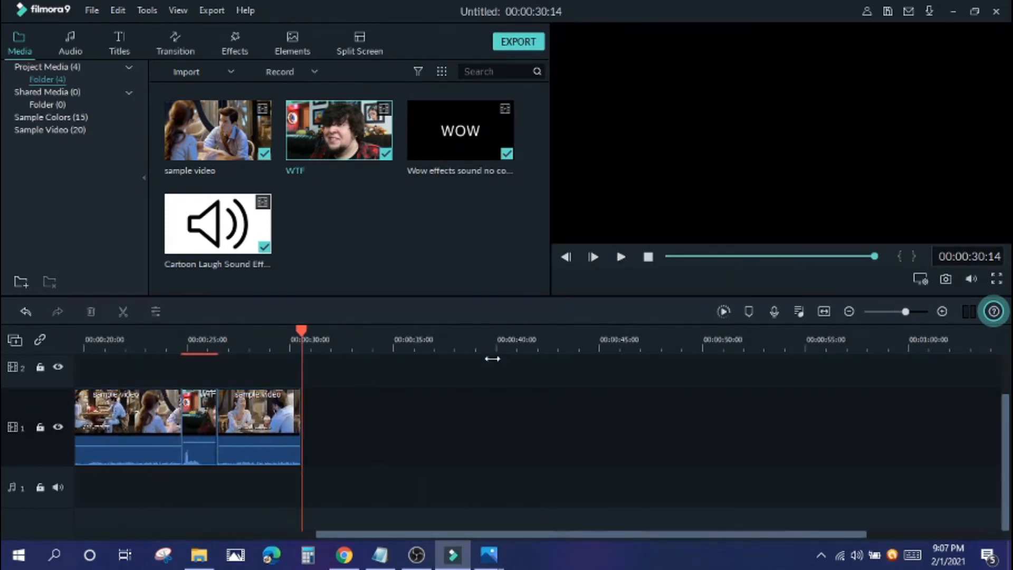
# Bring the whole edit into view and browse the Elements categories, ending with the Media category
pyautogui.scroll(2, 446, 538)
pyautogui.scroll(3, 391, 461)
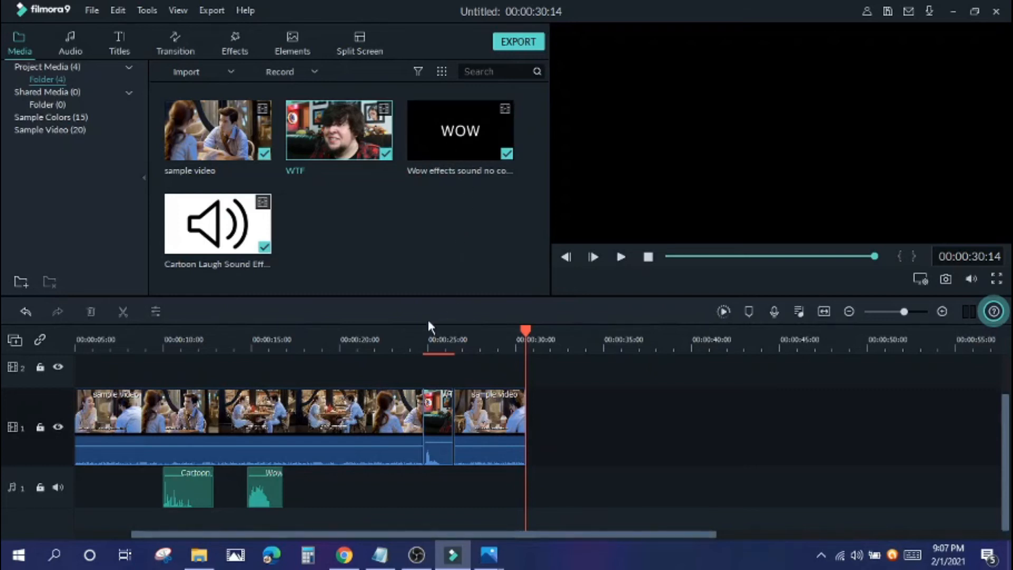
pyautogui.moveTo(467, 535); pyautogui.dragTo(404, 533)
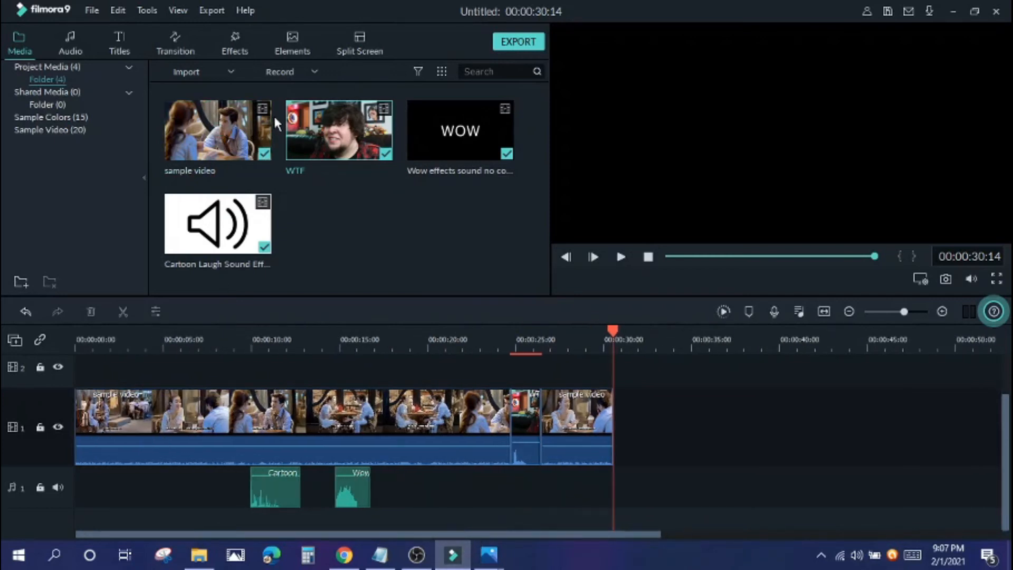
pyautogui.click(292, 43)
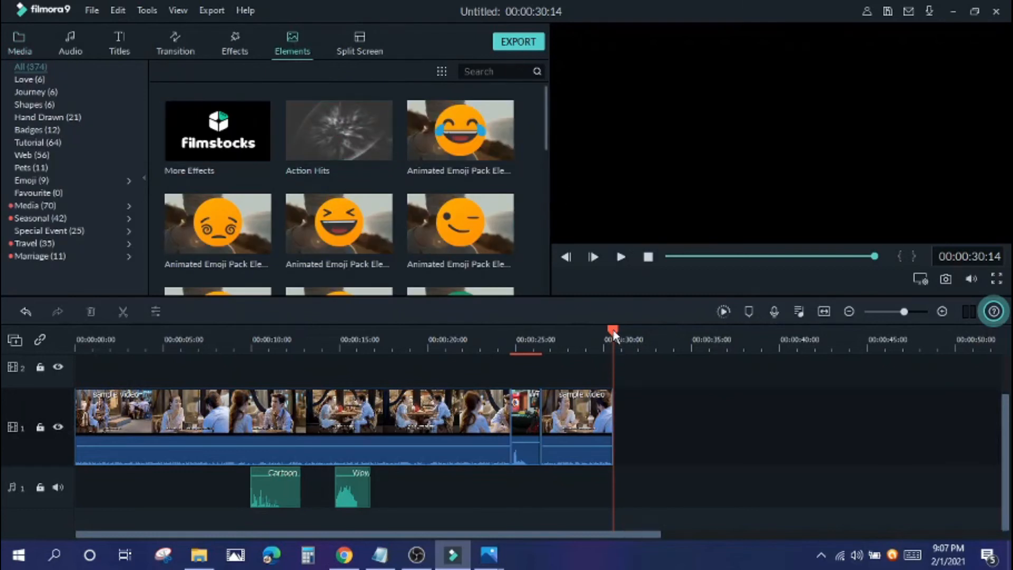
pyautogui.scroll(-3, 403, 211)
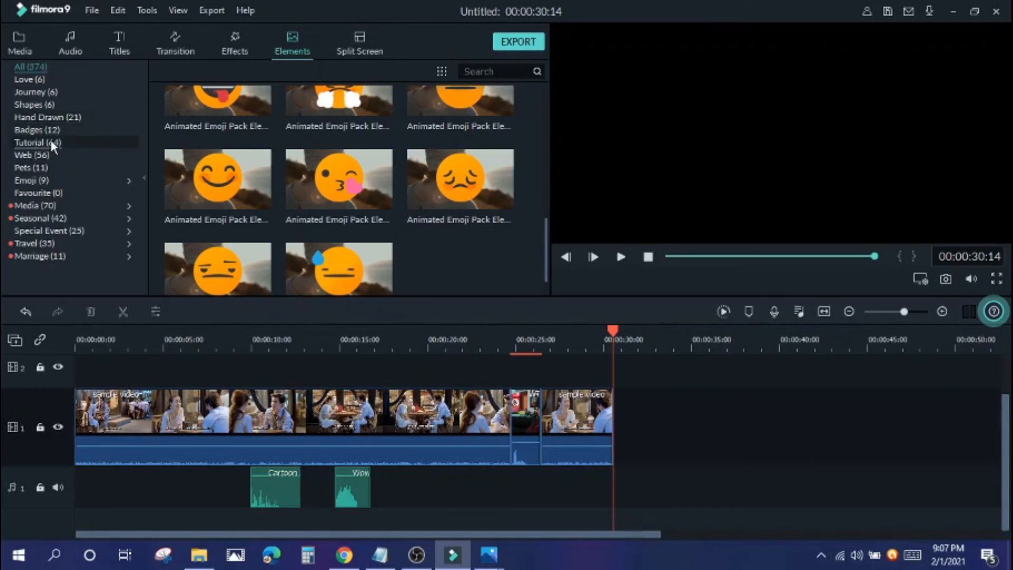
pyautogui.click(35, 131)
pyautogui.click(41, 167)
pyautogui.click(47, 191)
pyautogui.click(53, 235)
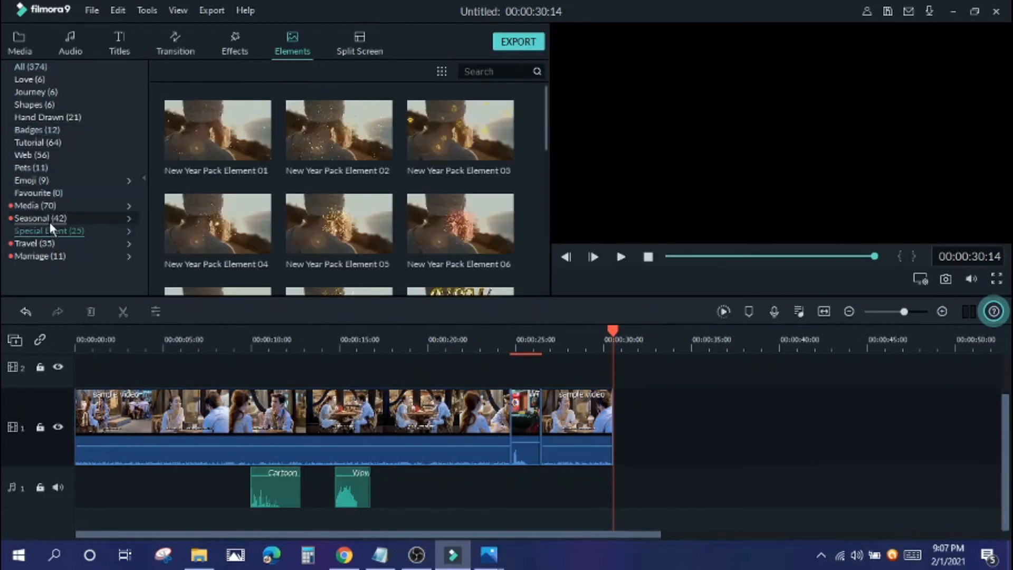
pyautogui.click(46, 210)
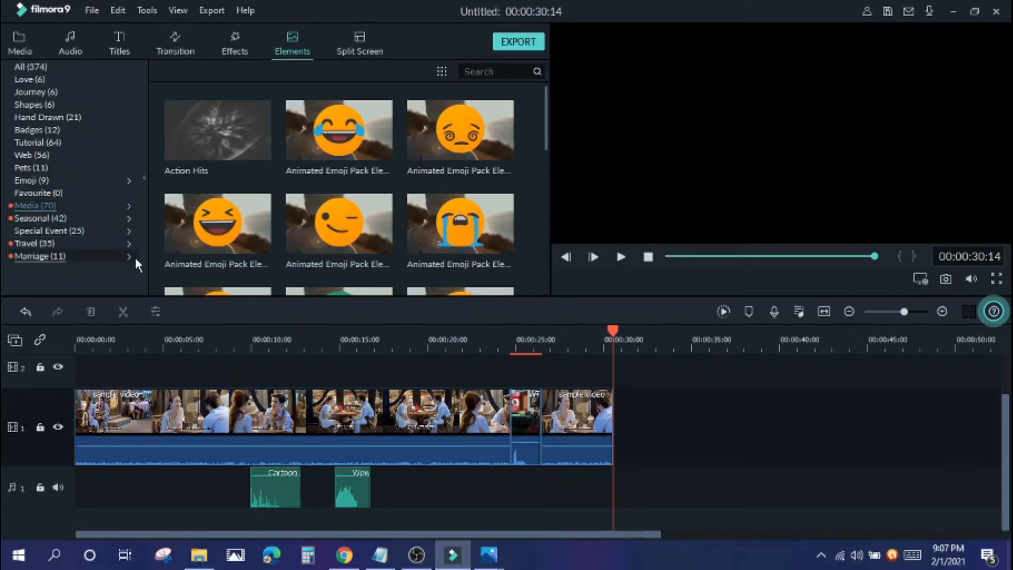
# Set the playhead to 00:00:11:09 and place the squinting laughing animated emoji on video track 2 above the Cartoon Laugh sound
pyautogui.moveTo(310, 343); pyautogui.dragTo(274, 349)
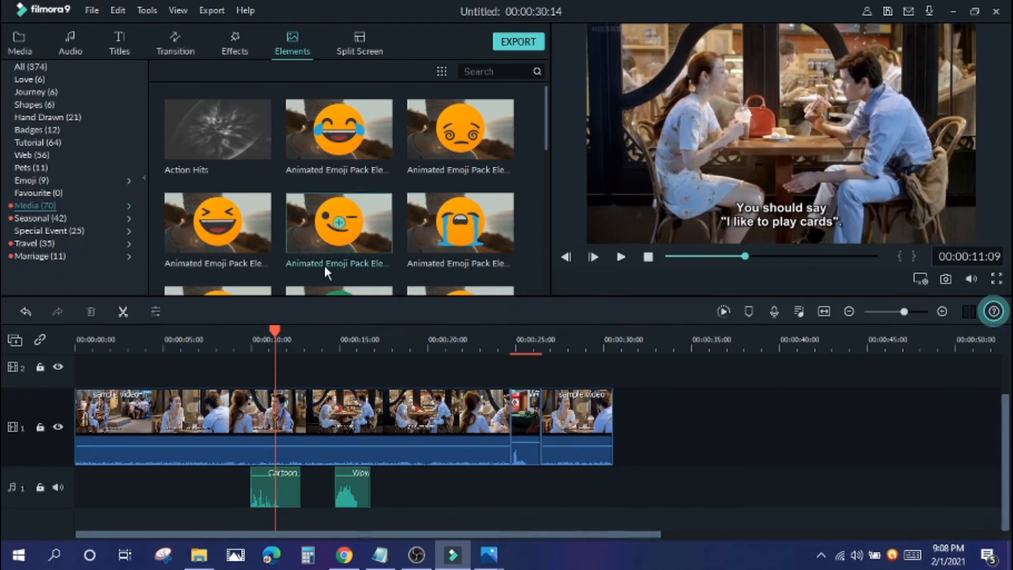
pyautogui.scroll(-4, 394, 218)
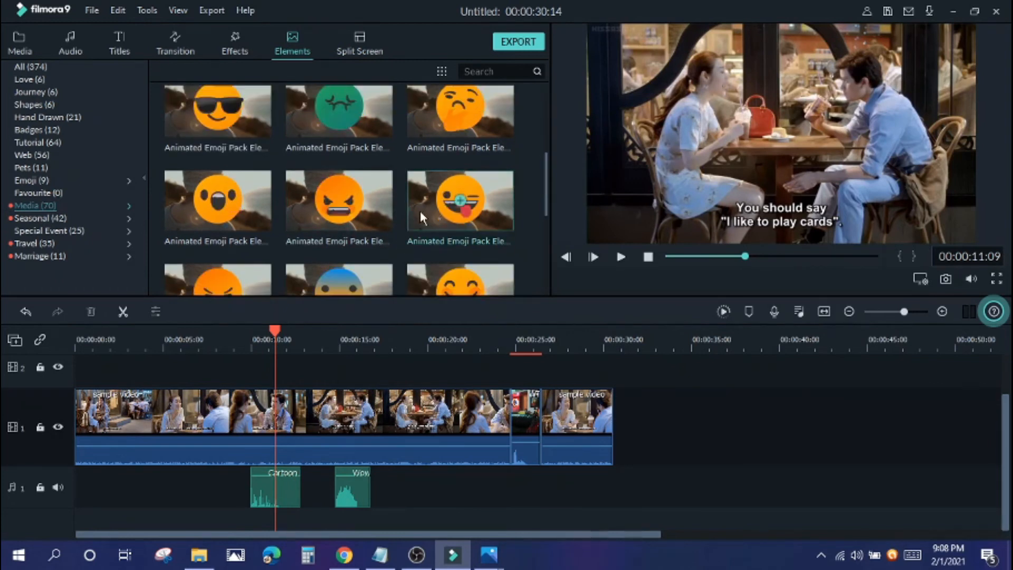
pyautogui.scroll(4, 317, 216)
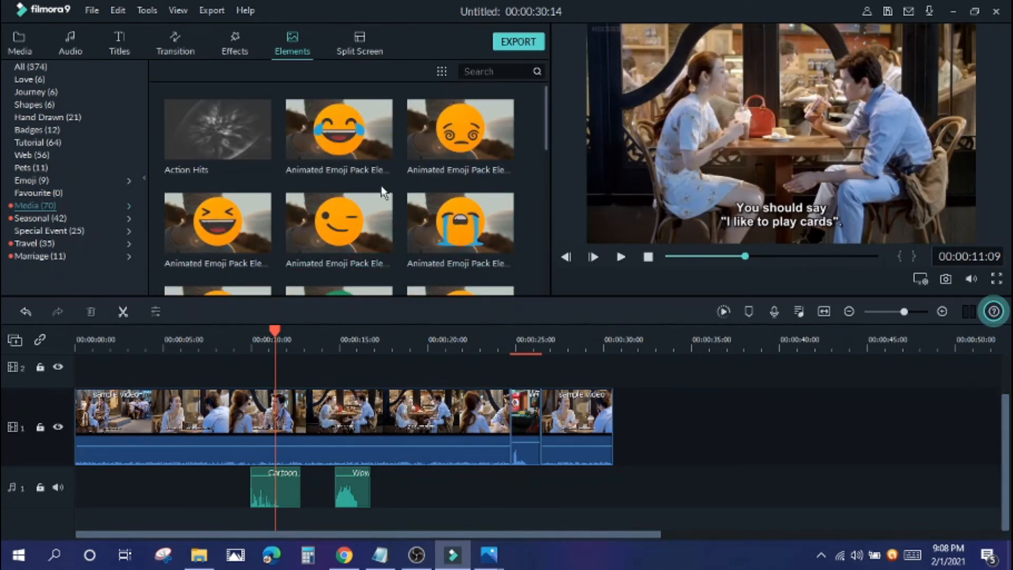
pyautogui.moveTo(259, 251); pyautogui.dragTo(255, 392)
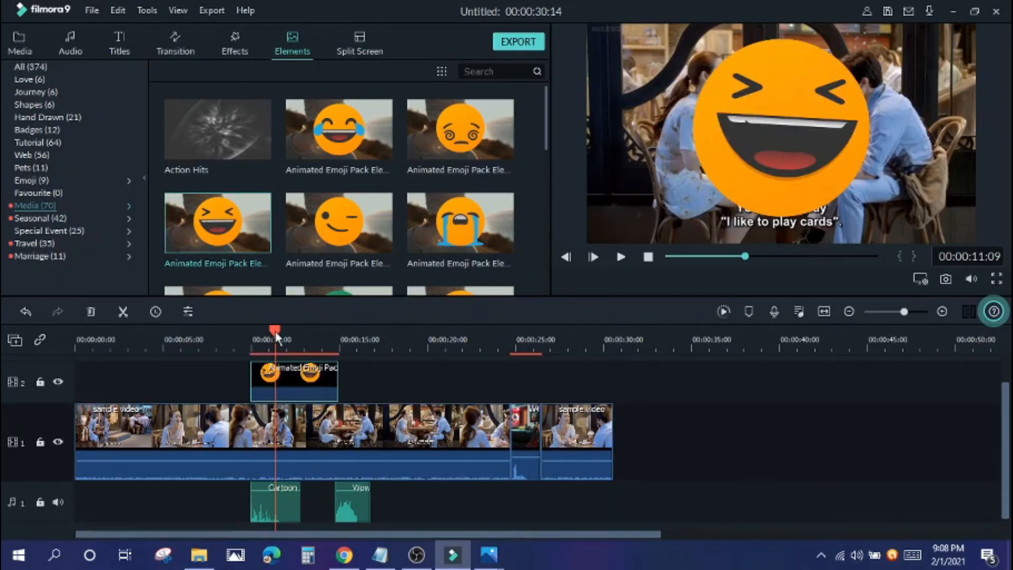
# Preview the emoji, shrink it to about half its size and center it over the subtitle at the bottom of the picture
pyautogui.moveTo(276, 337); pyautogui.dragTo(246, 339)
pyautogui.press('space')
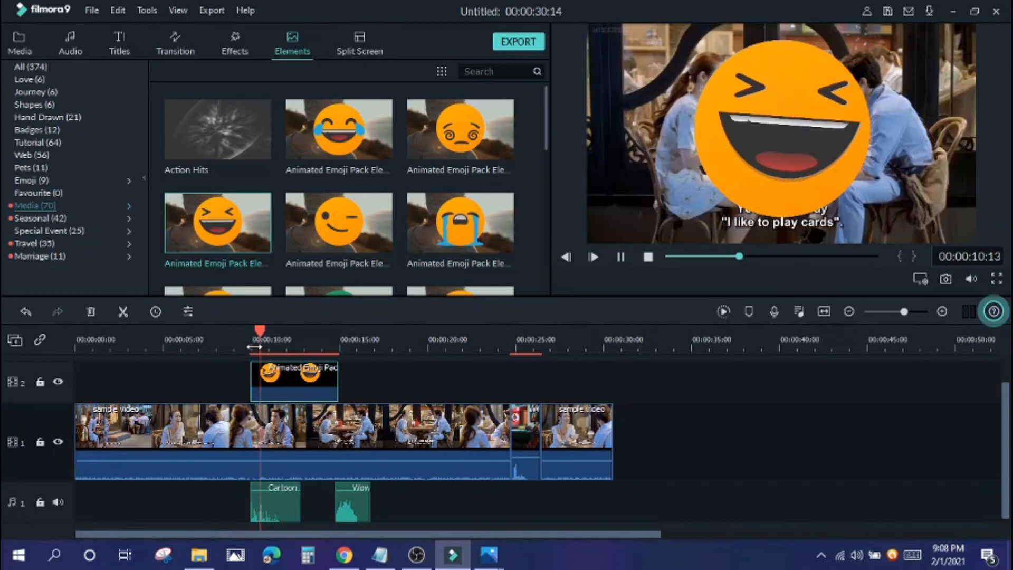
pyautogui.click(727, 148)
pyautogui.moveTo(677, 25); pyautogui.dragTo(787, 140)
pyautogui.moveTo(838, 185); pyautogui.dragTo(783, 185)
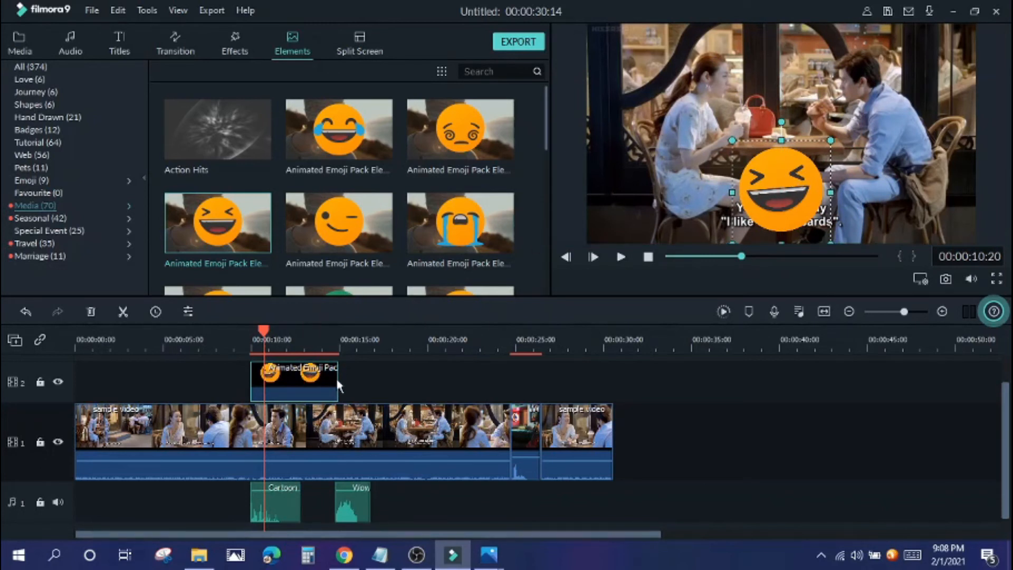
# Shorten the emoji clip to the end of the Cartoon Laugh sound and play back the passage
pyautogui.moveTo(338, 388); pyautogui.dragTo(301, 389)
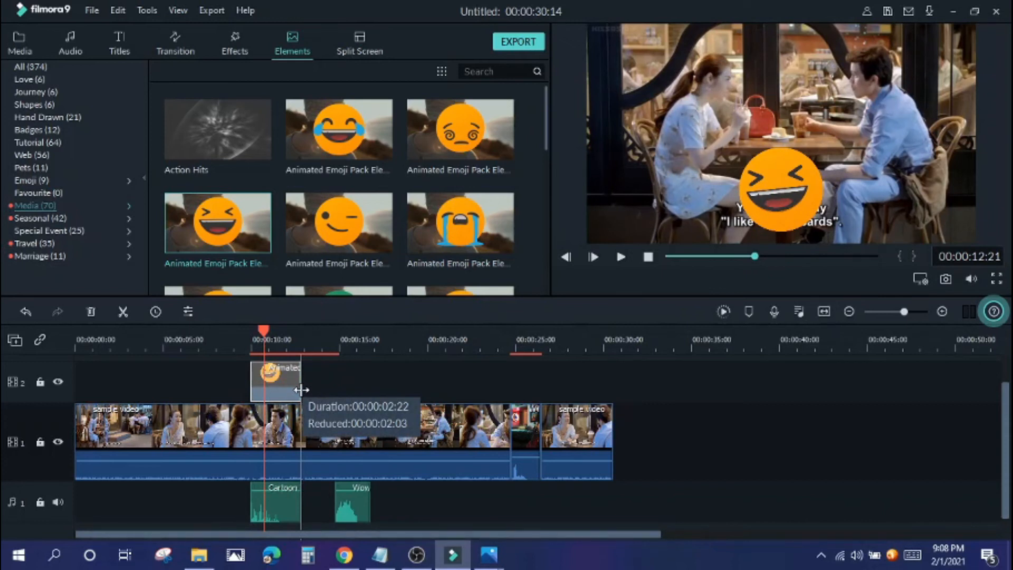
pyautogui.moveTo(301, 389); pyautogui.dragTo(301, 389)
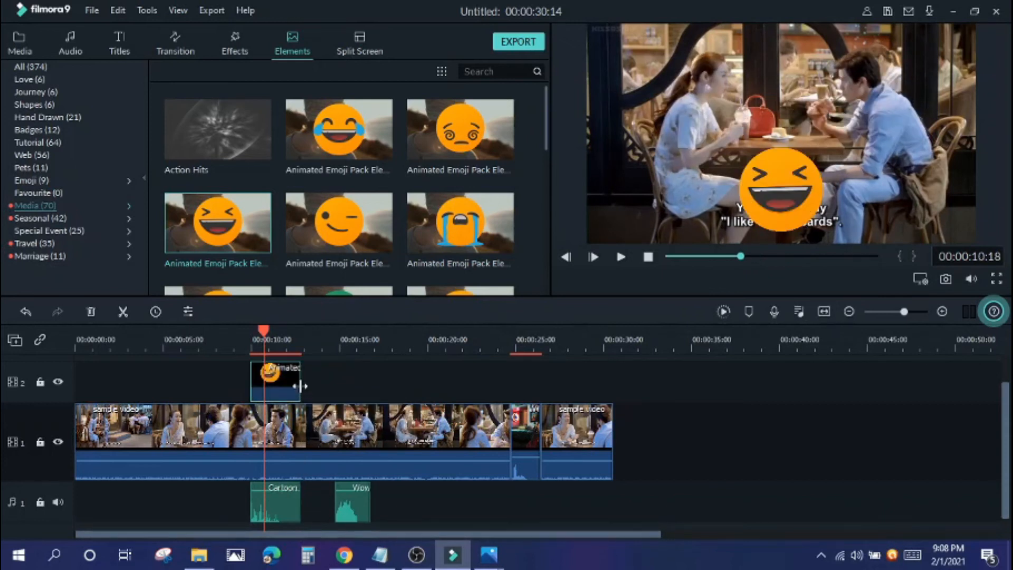
pyautogui.moveTo(264, 329); pyautogui.dragTo(245, 328)
pyautogui.press('space')
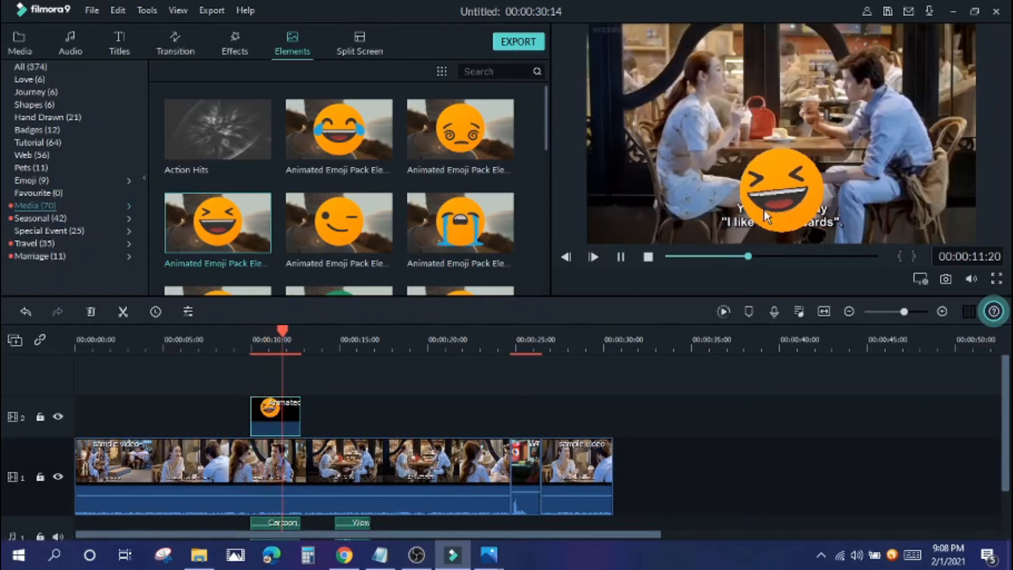
pyautogui.press('space')
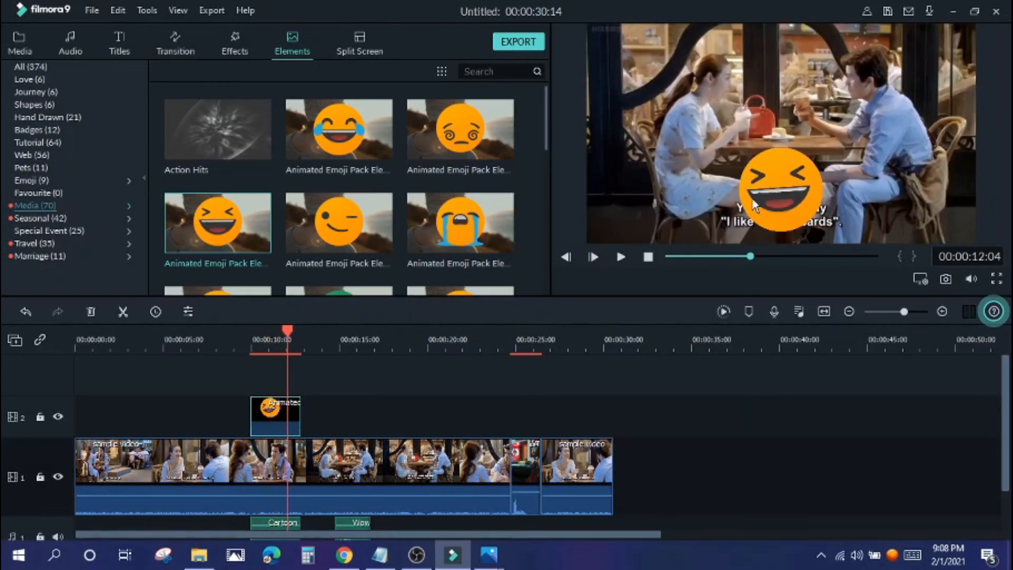
# Add the sample video from the project media to a new video track 3, starting at 00:00:00:00
pyautogui.click(21, 45)
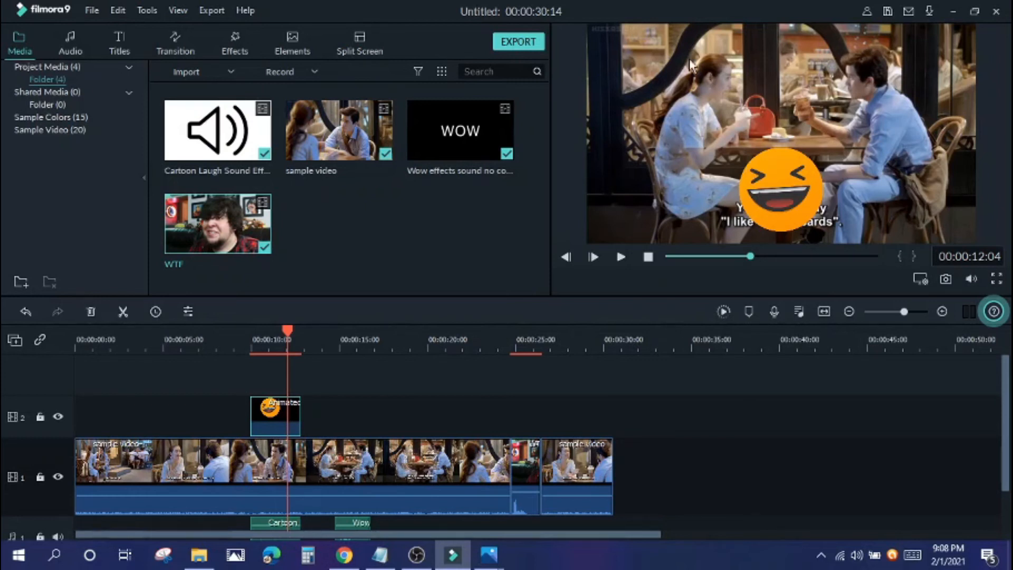
pyautogui.click(457, 245)
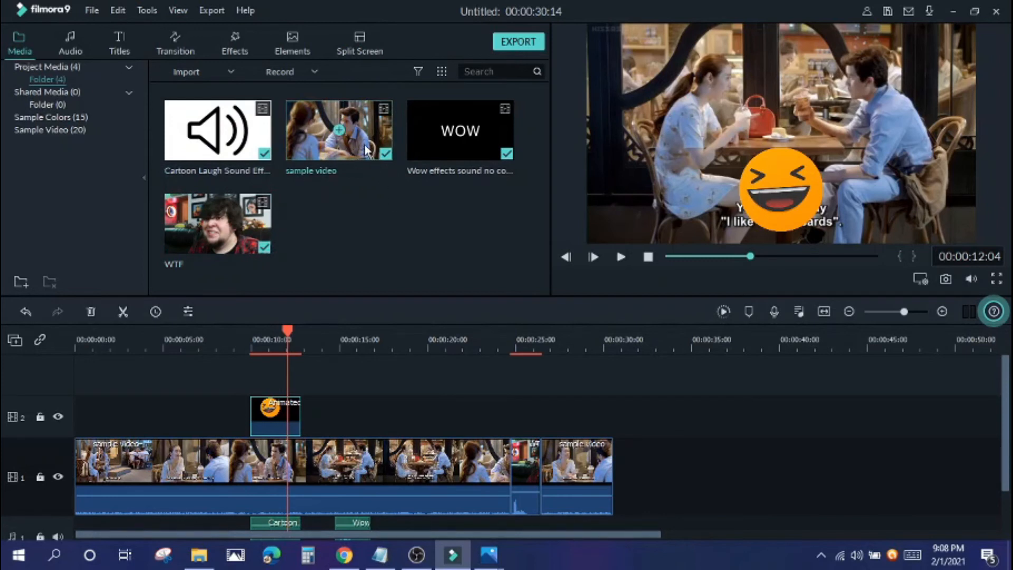
pyautogui.moveTo(359, 151); pyautogui.dragTo(67, 377)
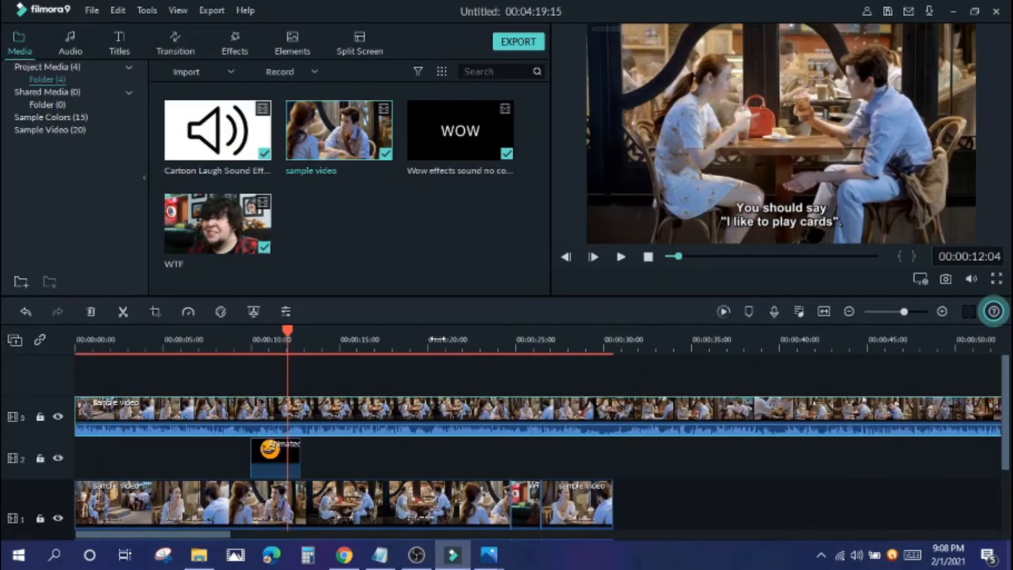
# Split the sample video on video track 3 at 00:00:30:16, where the main edit ends, and delete its second part
pyautogui.click(501, 334)
pyautogui.click(616, 333)
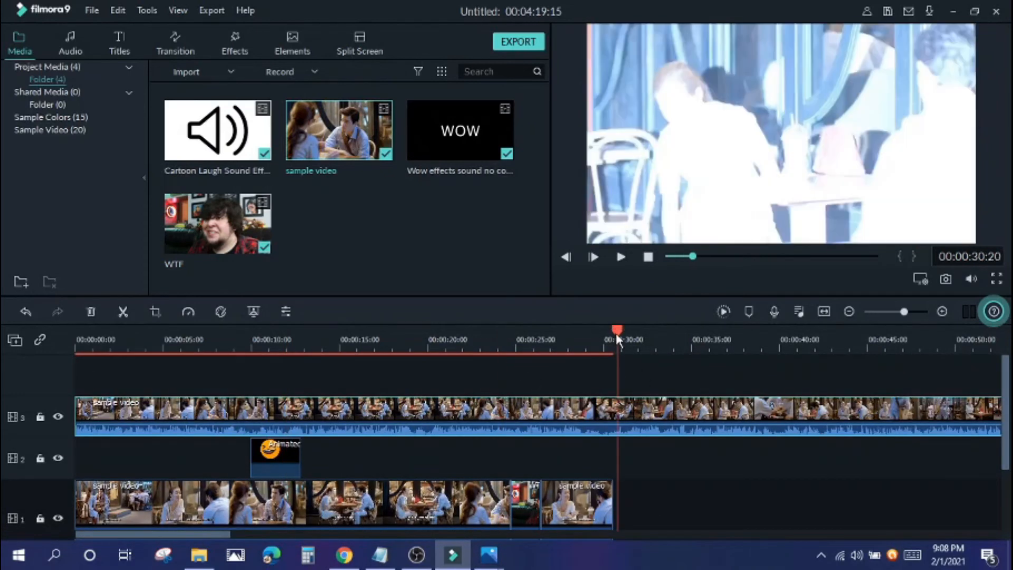
pyautogui.moveTo(610, 332); pyautogui.dragTo(615, 383)
pyautogui.rightClick(689, 409)
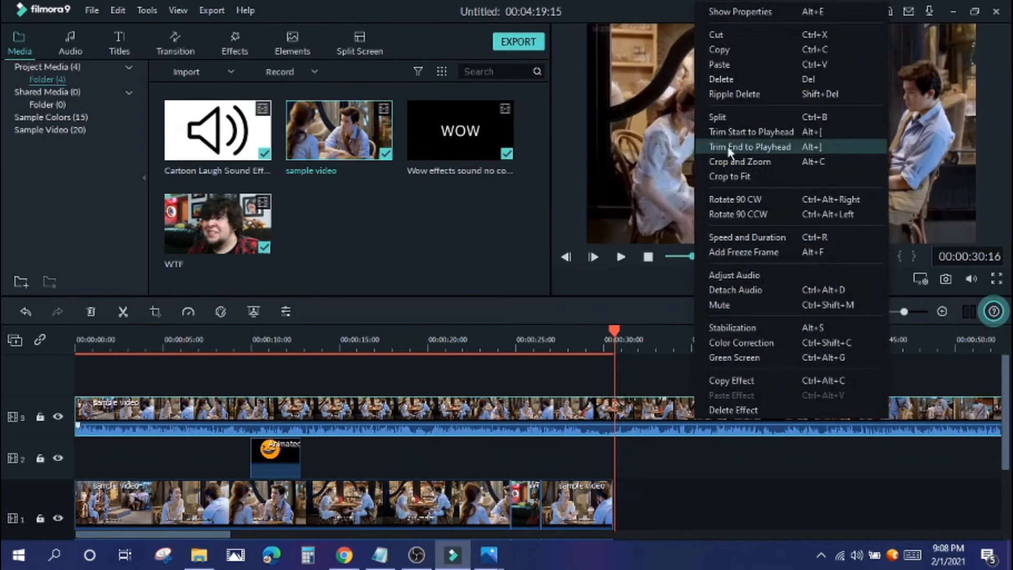
pyautogui.click(743, 111)
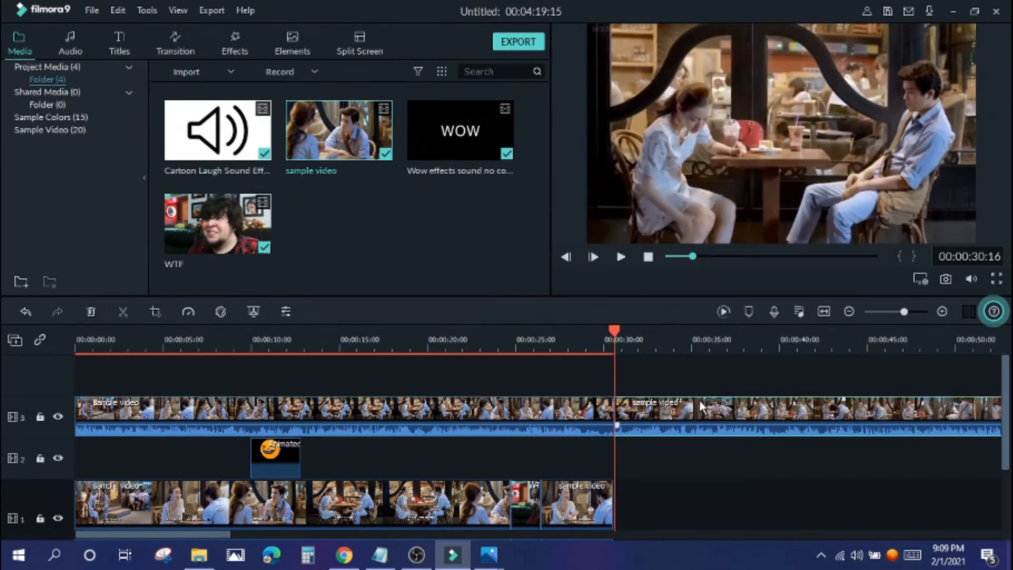
pyautogui.press('Delete')
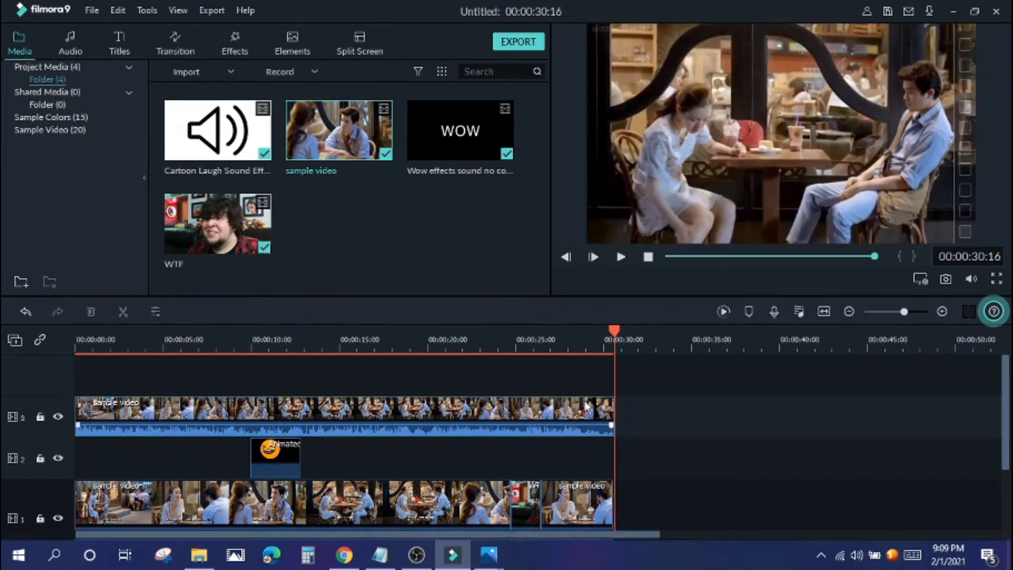
# Shrink the track 3 sample video to a small picture-in-picture in the lower-right corner of the video frame
pyautogui.doubleClick(284, 407)
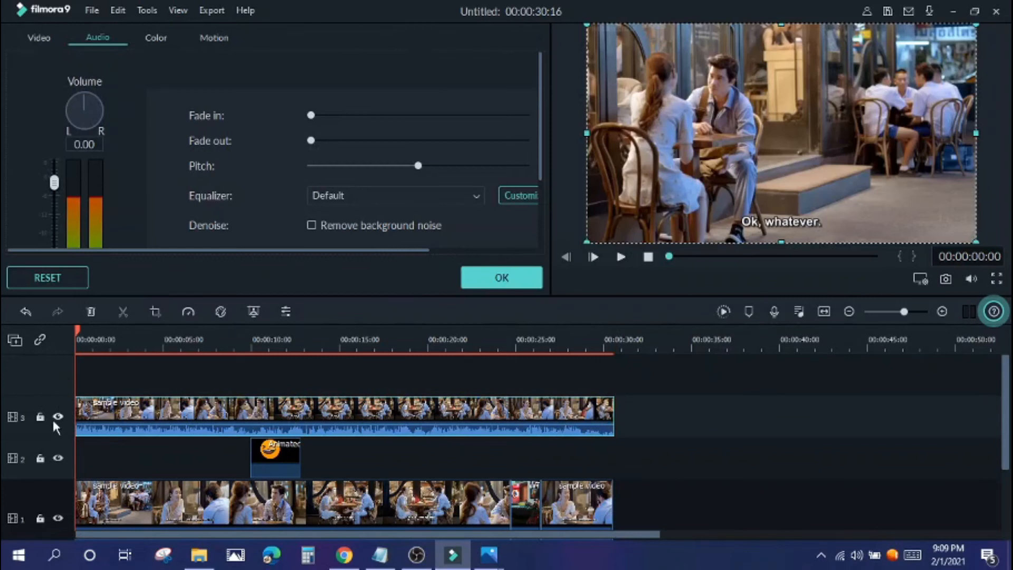
pyautogui.click(483, 272)
pyautogui.moveTo(602, 29); pyautogui.dragTo(828, 165)
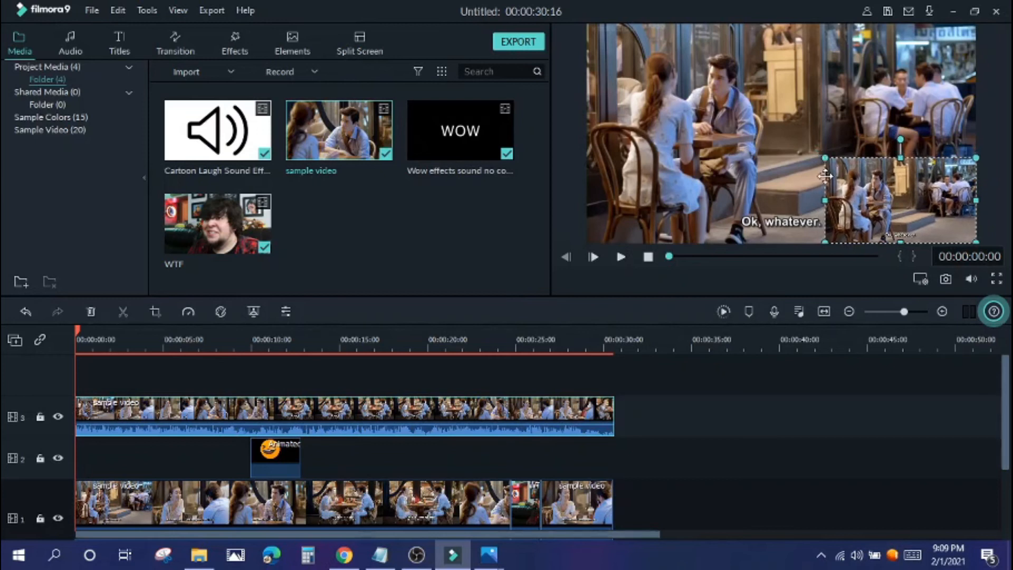
# Open the track 3 sample video for Crop and Zoom and choose the Custom crop ratio
pyautogui.press('space')
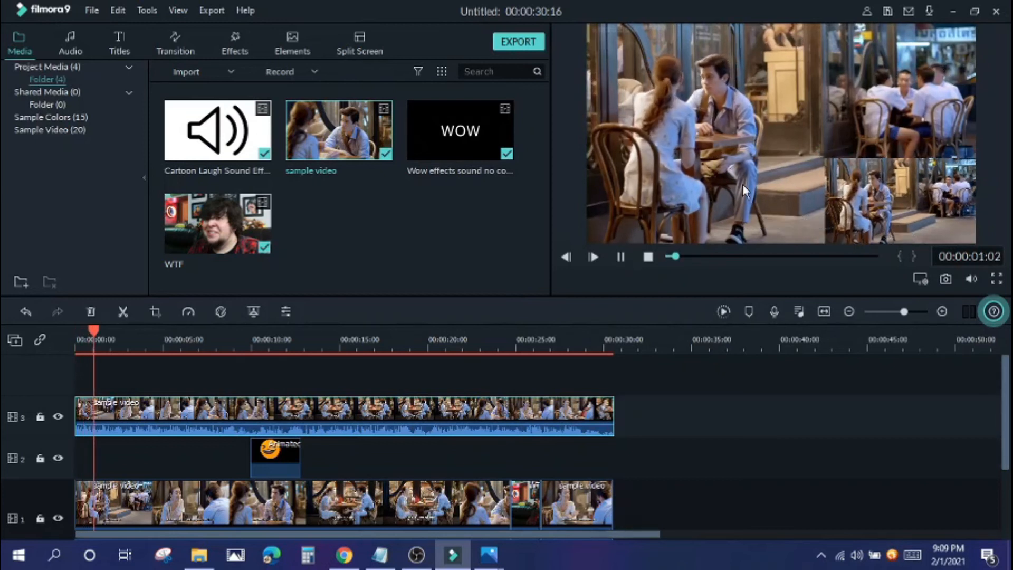
pyautogui.doubleClick(209, 412)
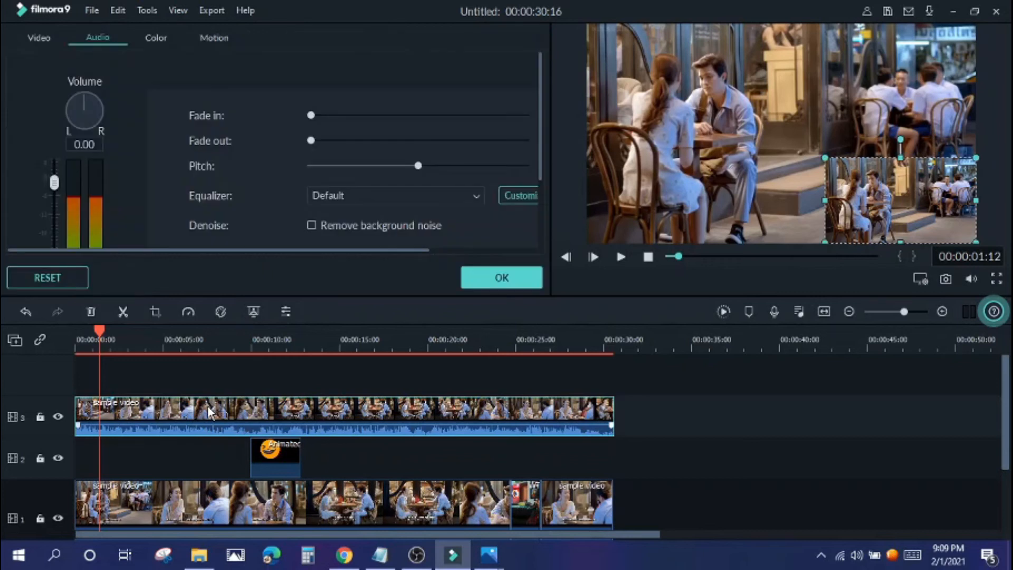
pyautogui.click(156, 312)
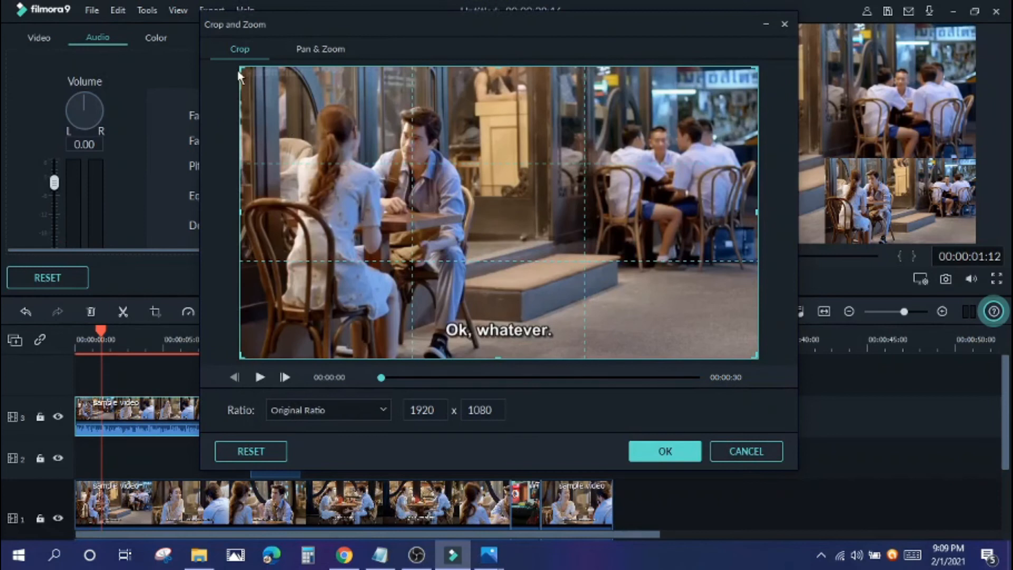
pyautogui.click(384, 407)
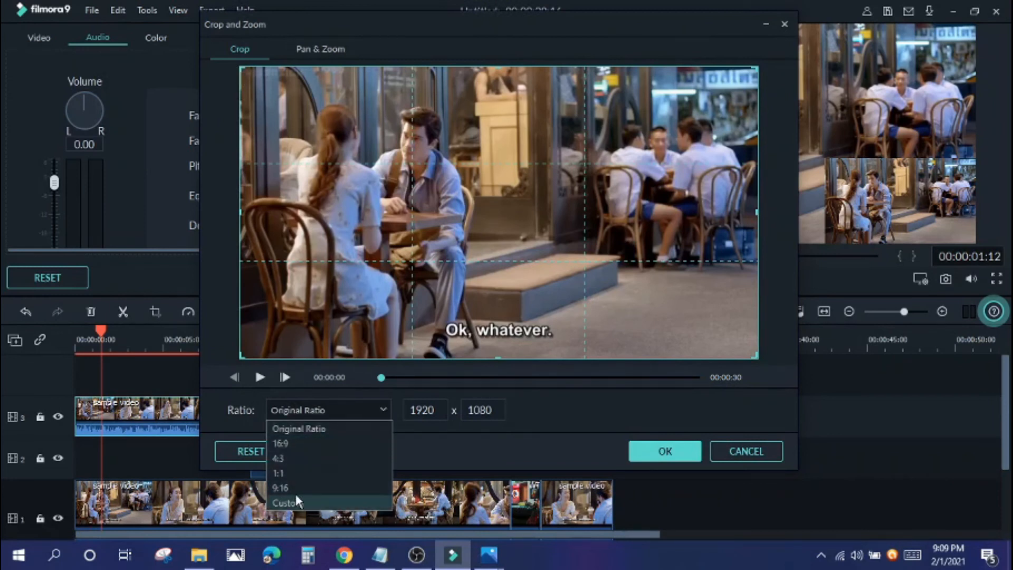
pyautogui.click(284, 457)
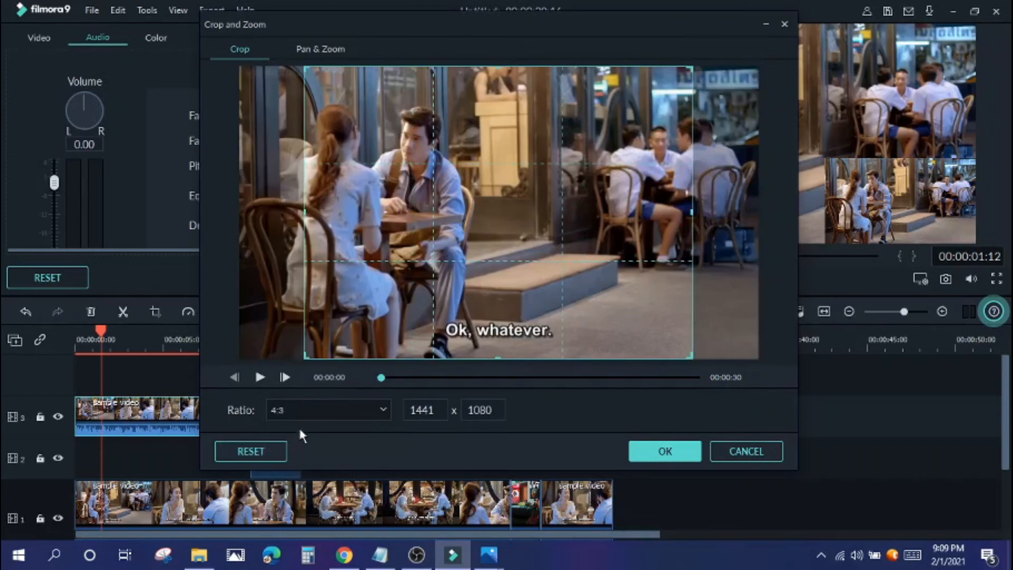
pyautogui.click(389, 407)
pyautogui.click(298, 501)
# Crop the track 3 sample video to about 856 x 875 around the couple at the front table
pyautogui.moveTo(302, 68); pyautogui.dragTo(285, 104)
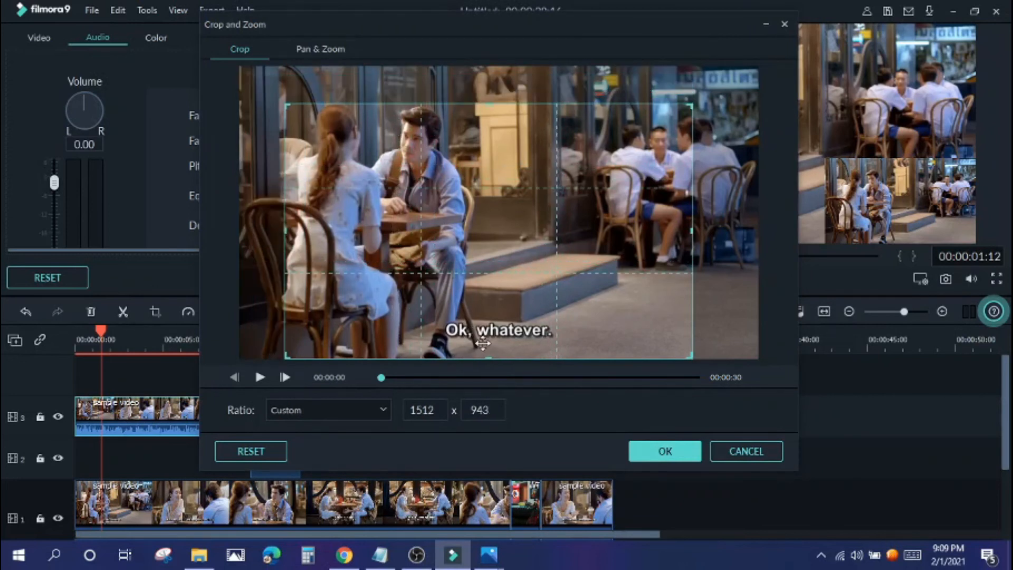
pyautogui.moveTo(488, 358); pyautogui.dragTo(487, 340)
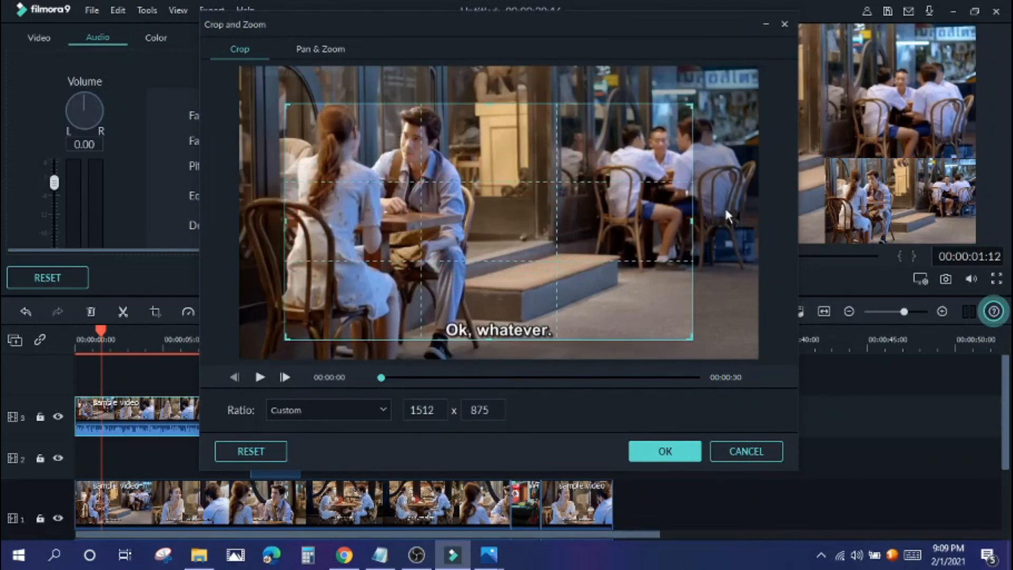
pyautogui.moveTo(692, 219); pyautogui.dragTo(460, 242)
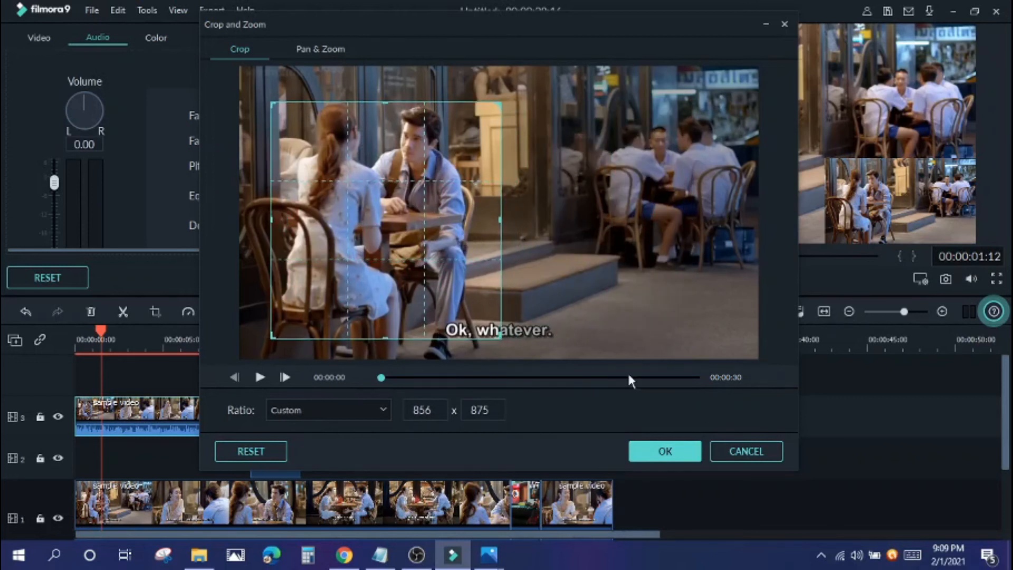
pyautogui.click(669, 449)
pyautogui.click(501, 277)
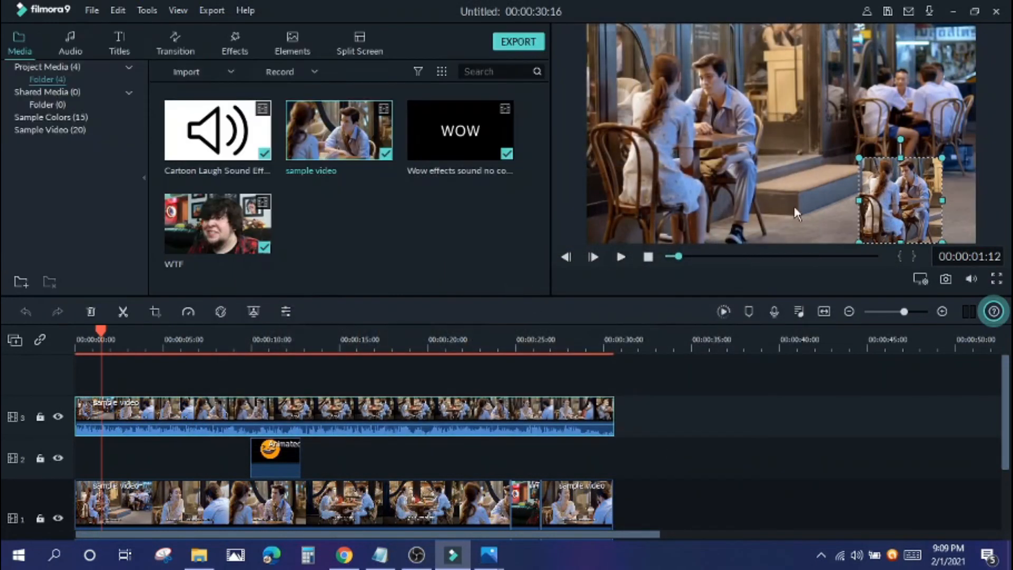
# Enlarge and widen the cropped overlay slightly and place it flush in the lower-right corner of the video frame
pyautogui.moveTo(860, 158); pyautogui.dragTo(833, 133)
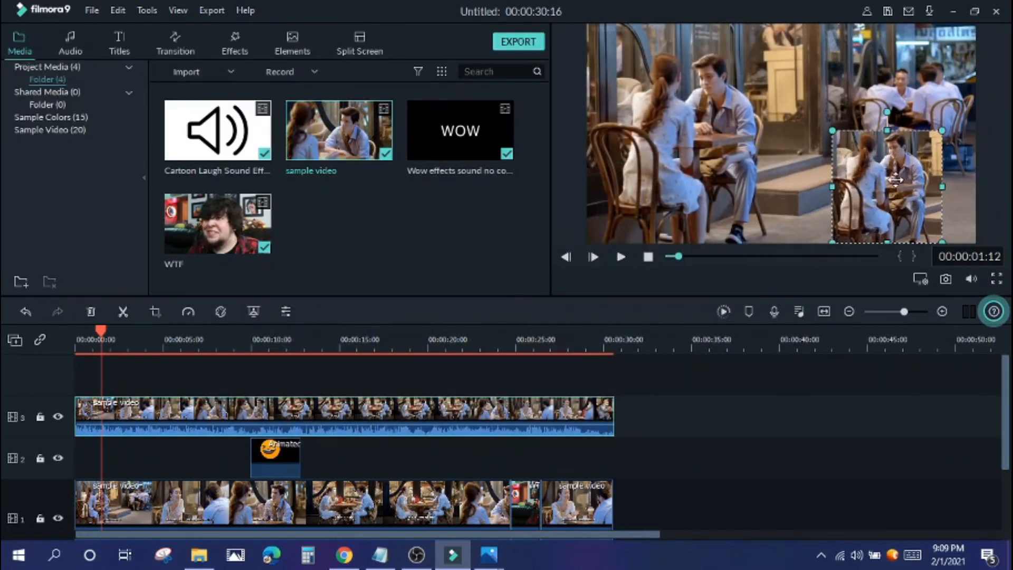
pyautogui.moveTo(889, 181); pyautogui.dragTo(923, 181)
pyautogui.moveTo(867, 132); pyautogui.dragTo(885, 150)
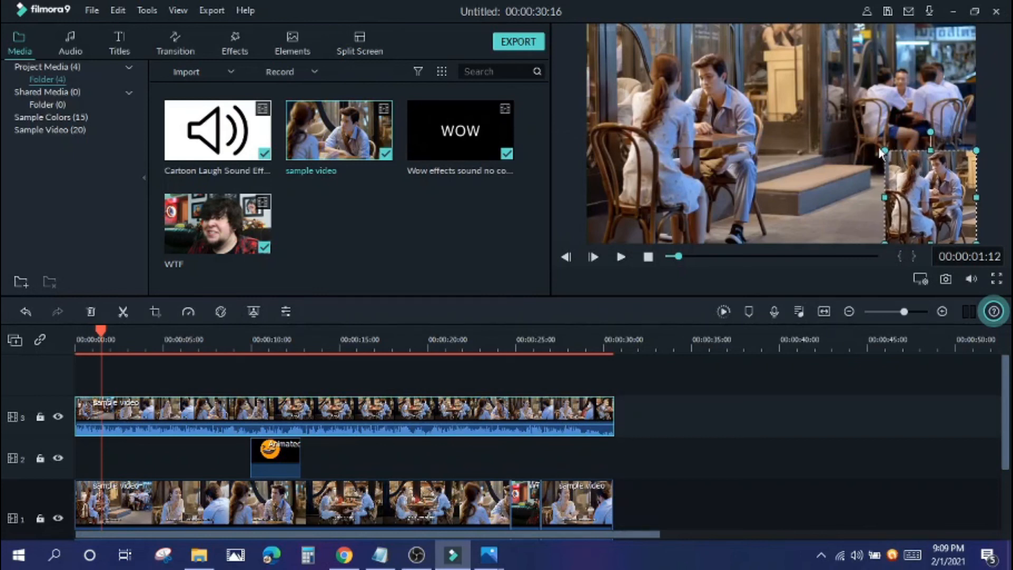
pyautogui.moveTo(885, 151); pyautogui.dragTo(880, 146)
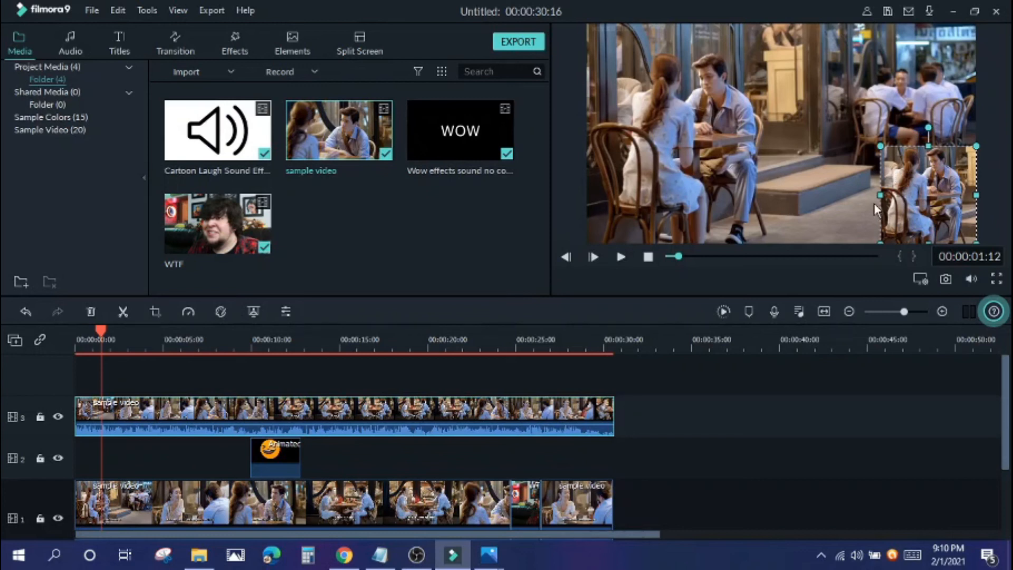
pyautogui.moveTo(881, 195); pyautogui.dragTo(869, 200)
# Play back the edit from the beginning to check the picture-in-picture overlay
pyautogui.scroll(-1, 201, 435)
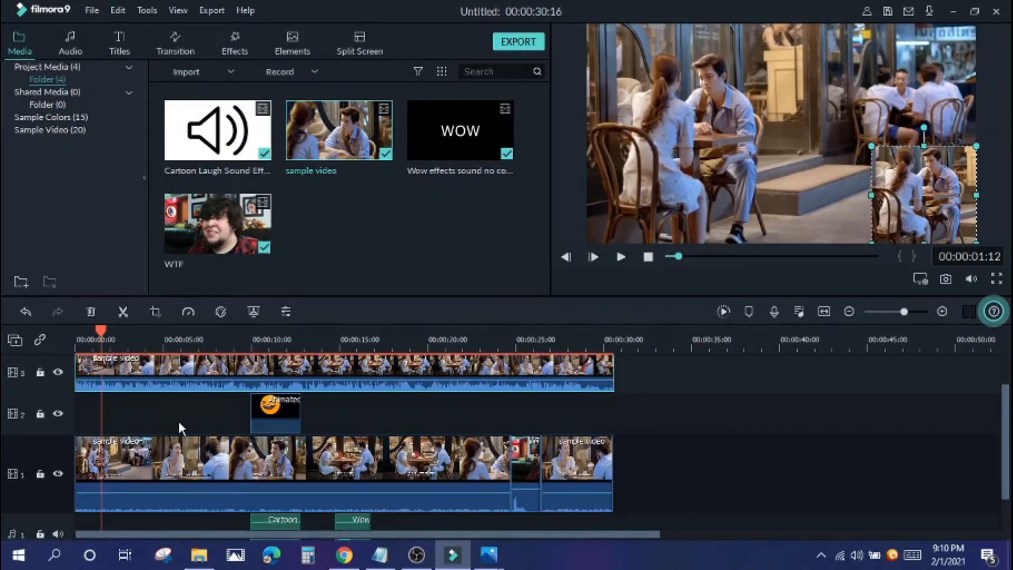
pyautogui.scroll(1, 160, 402)
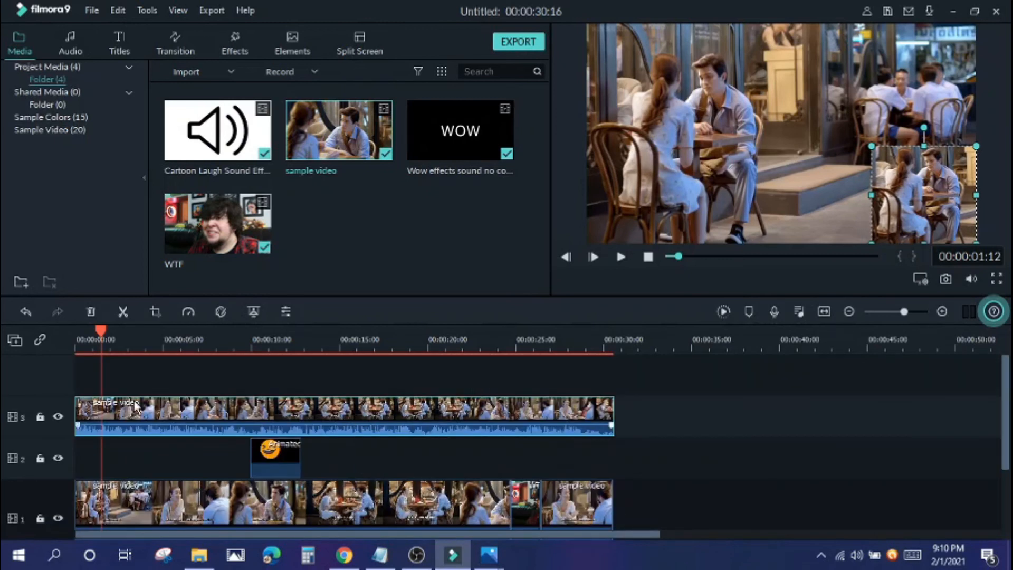
pyautogui.click(98, 338)
pyautogui.press('Home')
pyautogui.press('space')
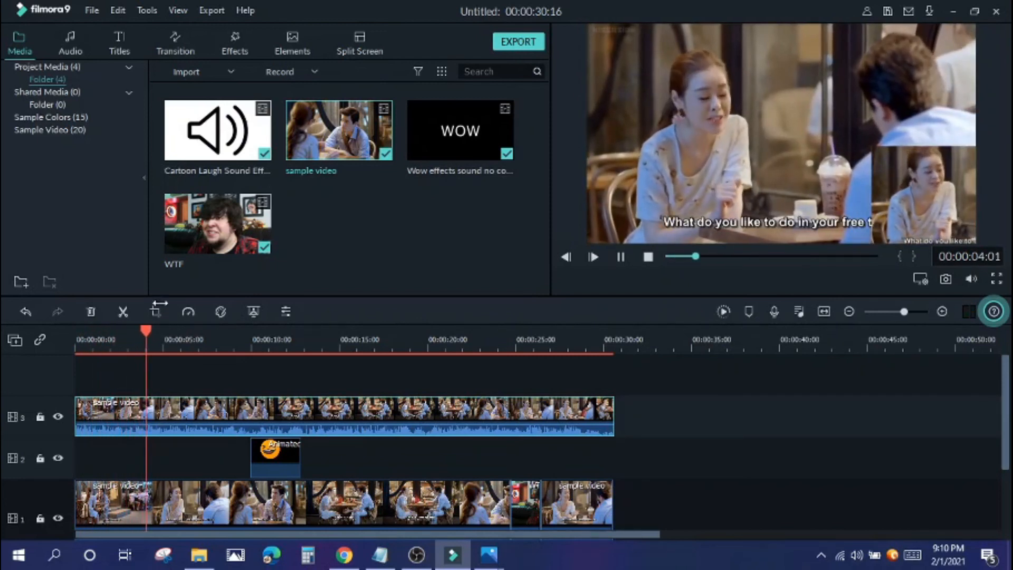
pyautogui.scroll(-1, 187, 328)
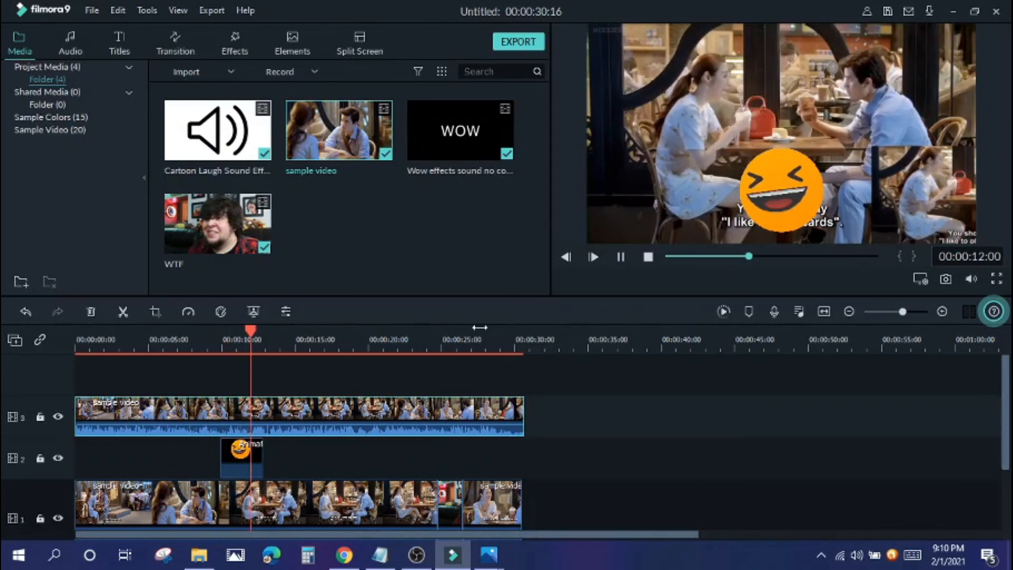
# Delete the sample video overlay from video track 3 and move the playhead to 00:00:23:10
pyautogui.moveTo(489, 340); pyautogui.dragTo(408, 341)
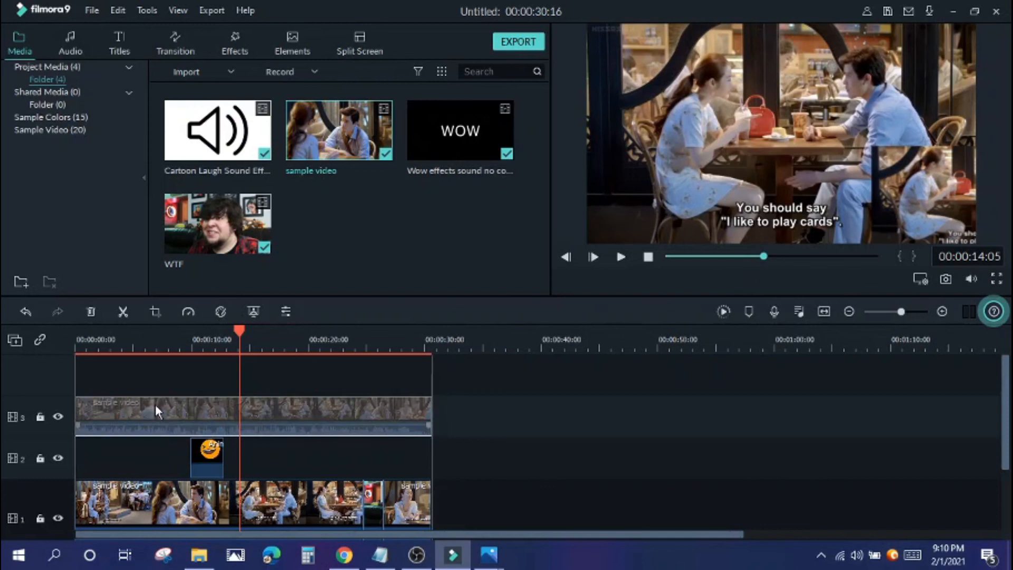
pyautogui.press('Delete')
pyautogui.click(347, 344)
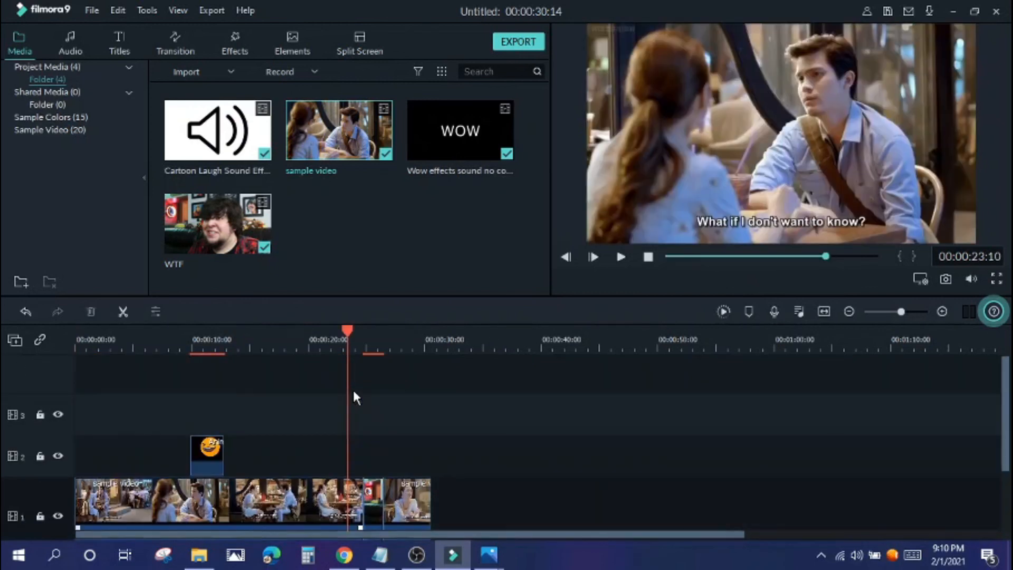
pyautogui.scroll(-1, 346, 350)
pyautogui.scroll(1, 315, 352)
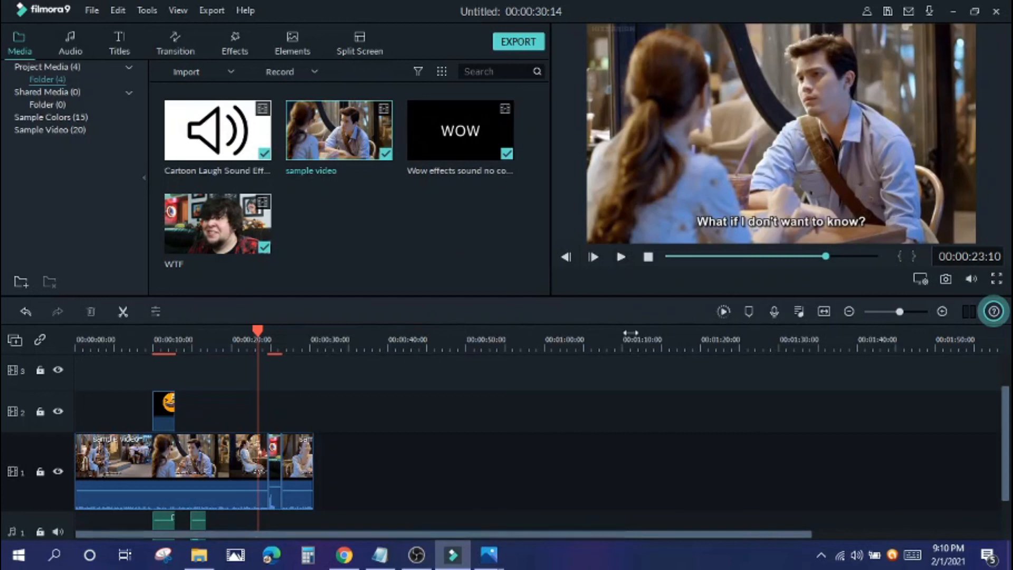
pyautogui.scroll(-1, 882, 366)
pyautogui.scroll(1, 285, 378)
pyautogui.rightClick(312, 458)
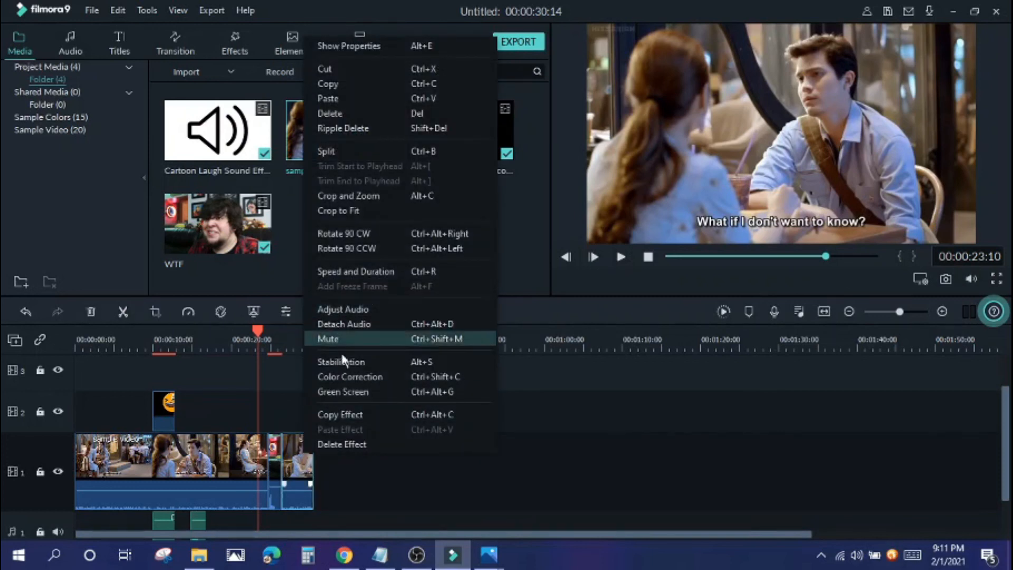
pyautogui.click(389, 355)
pyautogui.moveTo(359, 343); pyautogui.dragTo(599, 355)
pyautogui.moveTo(649, 534); pyautogui.dragTo(424, 534)
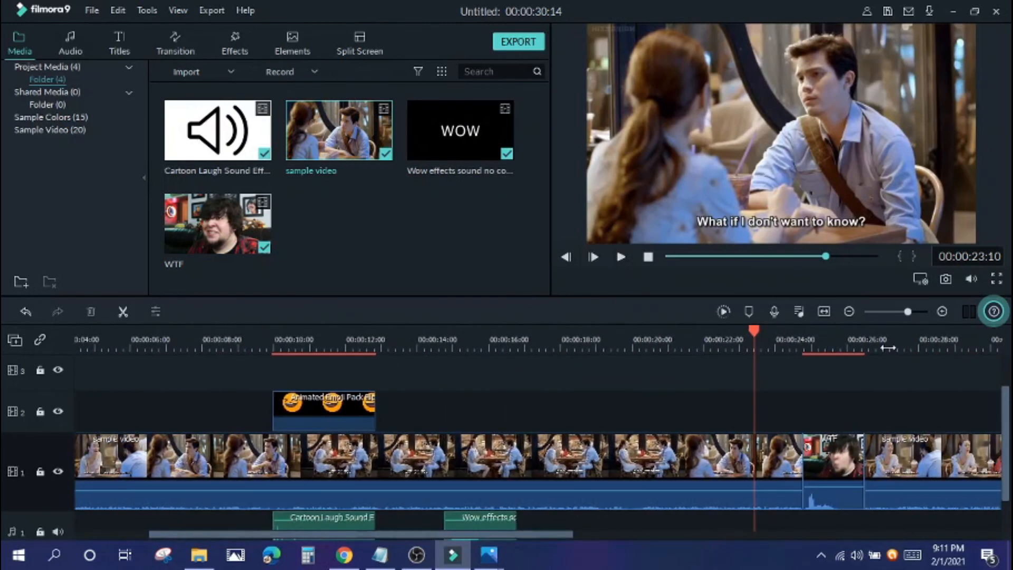
pyautogui.moveTo(907, 311); pyautogui.dragTo(898, 312)
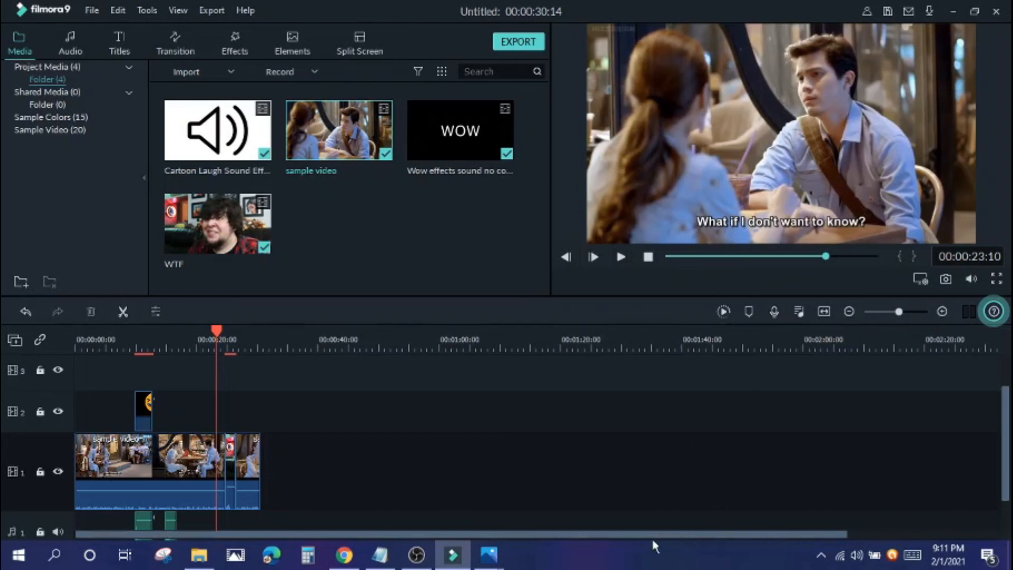
pyautogui.moveTo(316, 348); pyautogui.dragTo(369, 348)
pyautogui.scroll(-2, 374, 448)
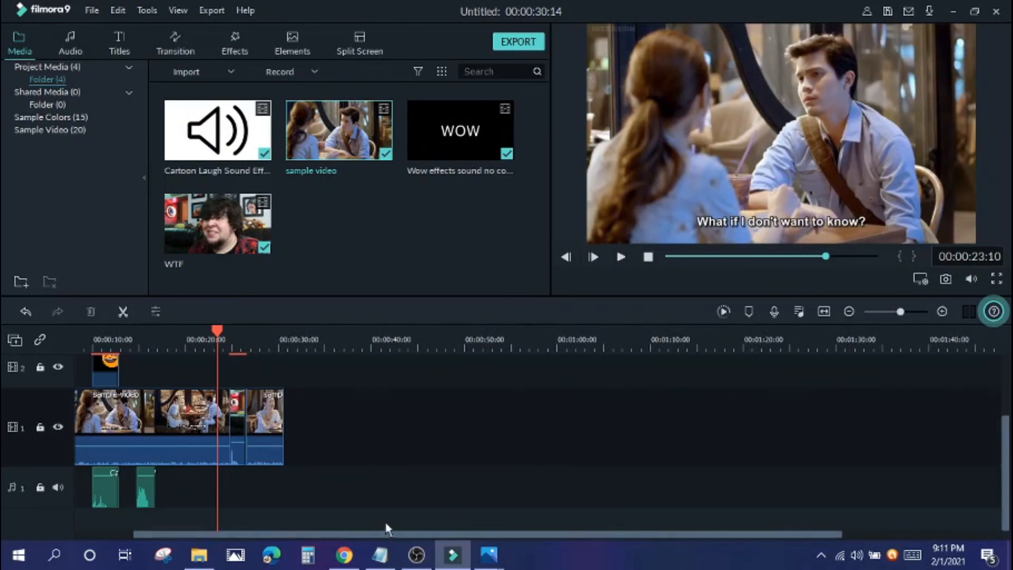
pyautogui.moveTo(617, 535); pyautogui.dragTo(706, 492)
pyautogui.moveTo(742, 530); pyautogui.dragTo(697, 534)
pyautogui.moveTo(847, 343); pyautogui.dragTo(703, 358)
pyautogui.moveTo(724, 533); pyautogui.dragTo(654, 544)
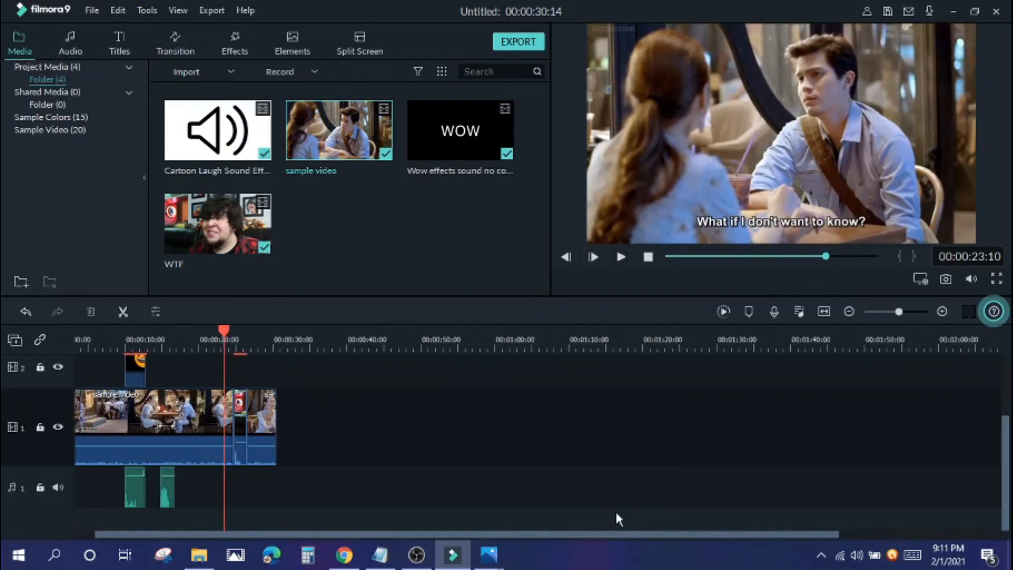
pyautogui.moveTo(669, 533); pyautogui.dragTo(479, 508)
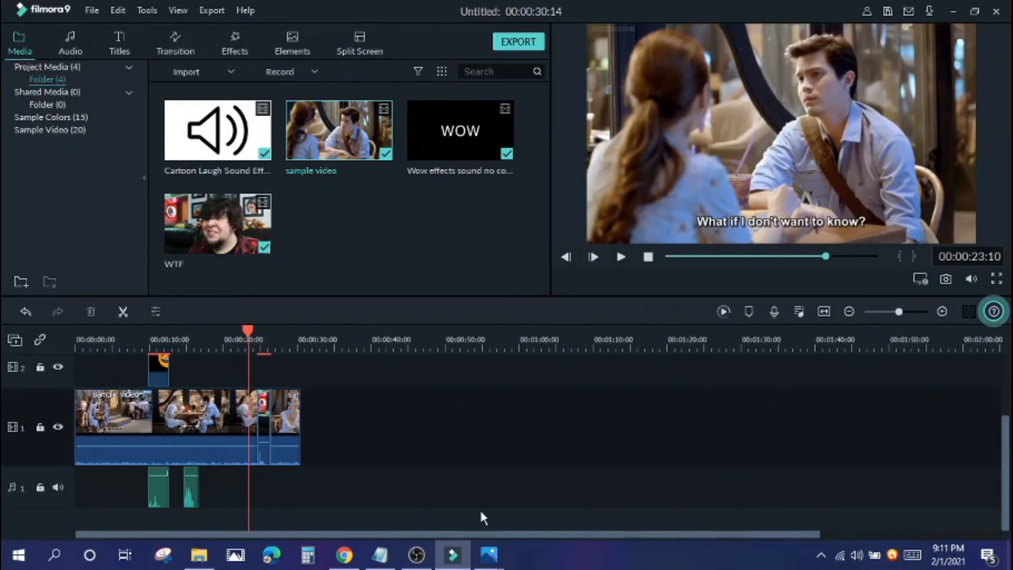
# Play back the end of the edit from 00:00:29:02
pyautogui.click(308, 342)
pyautogui.click(290, 332)
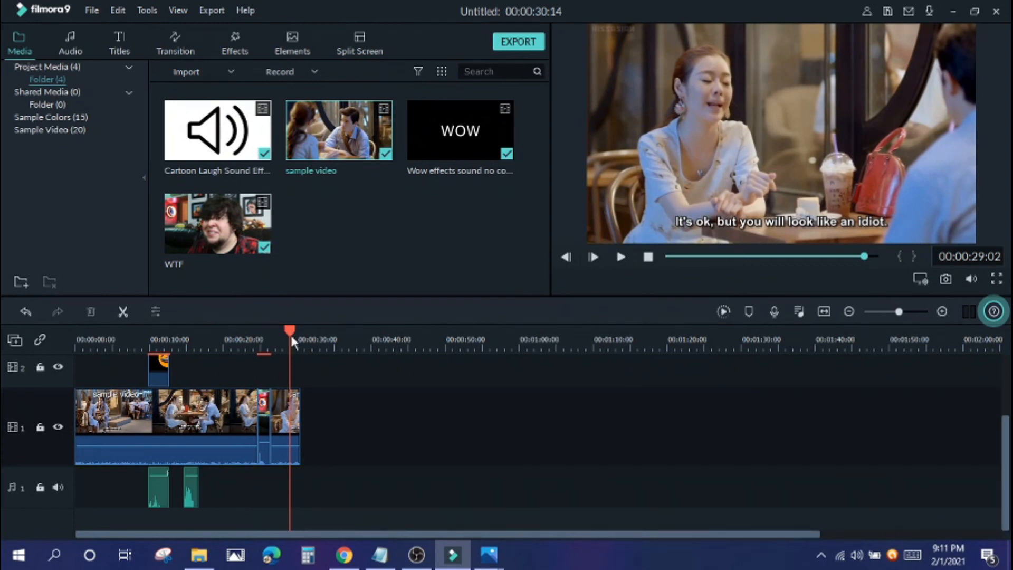
pyautogui.press('space')
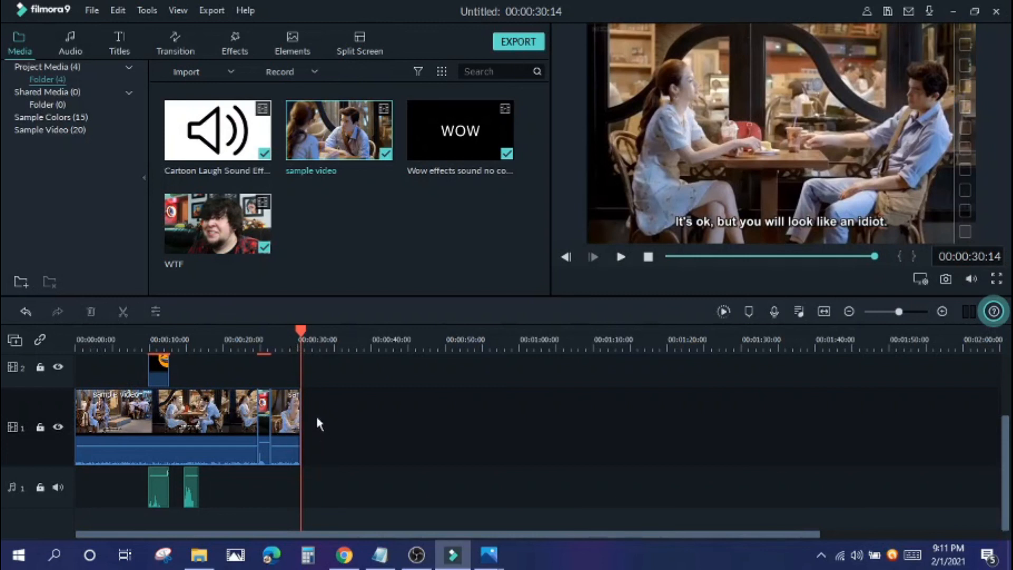
# Export the edit to the computer as an MP4 file named Sample video1
pyautogui.moveTo(539, 337); pyautogui.dragTo(377, 360)
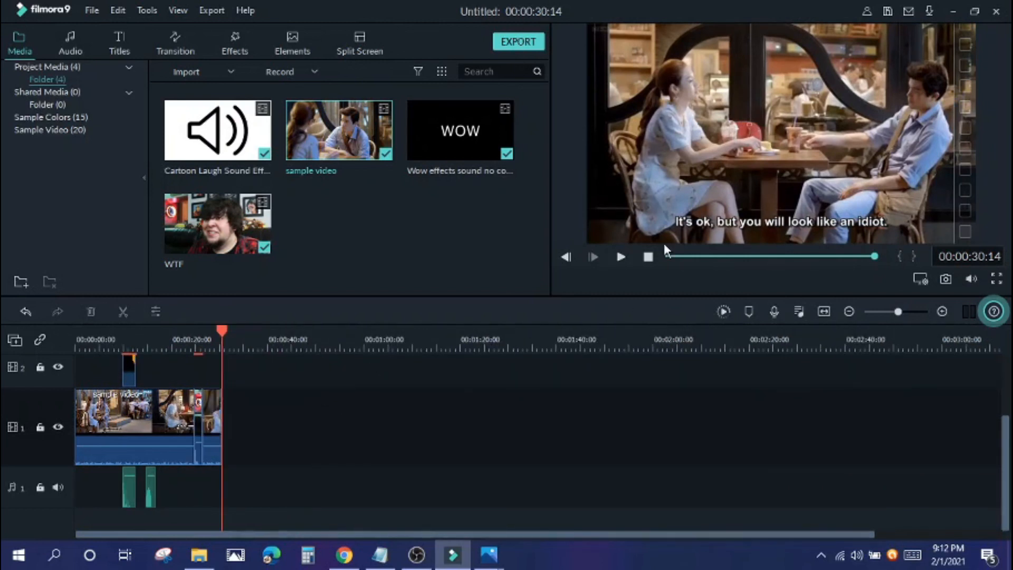
pyautogui.click(722, 313)
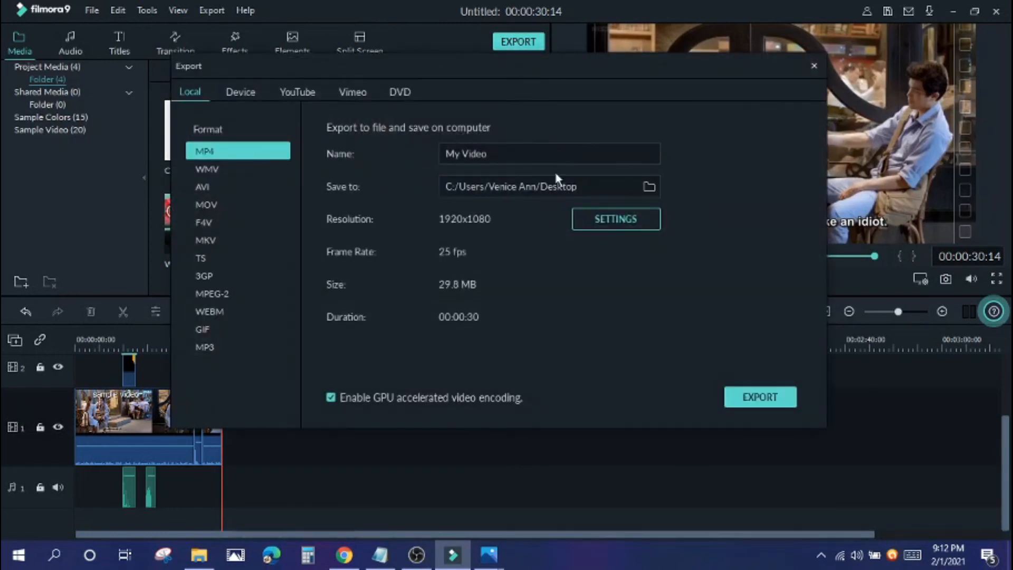
pyautogui.moveTo(533, 157); pyautogui.dragTo(191, 153)
pyautogui.write('Sample video')
pyautogui.click(762, 395)
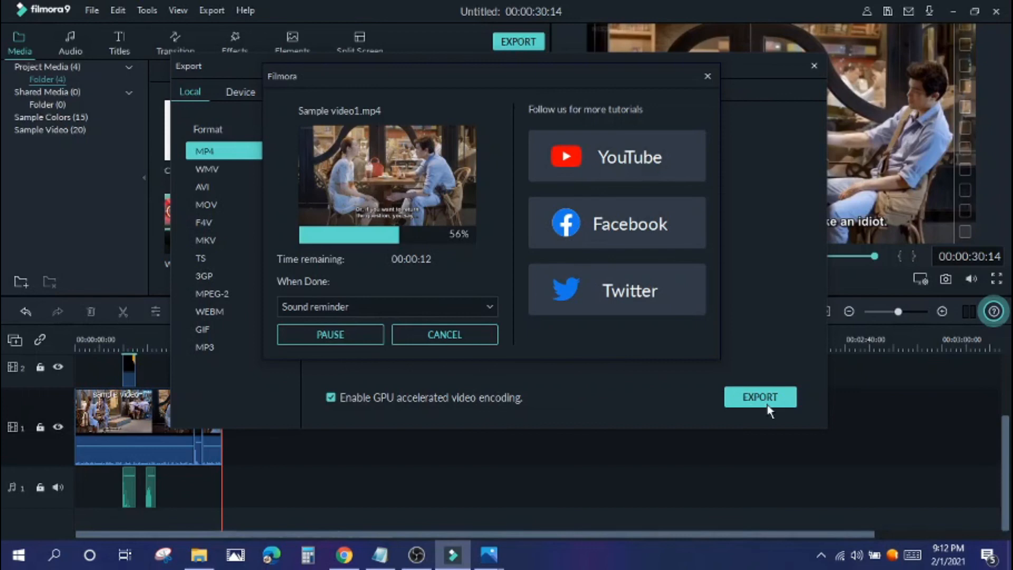
pyautogui.click(416, 554)
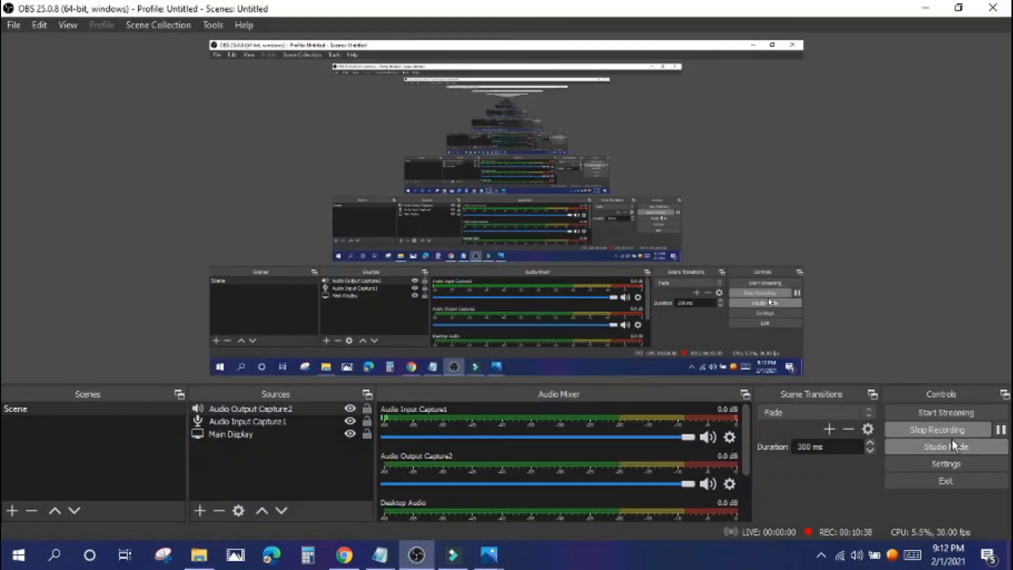